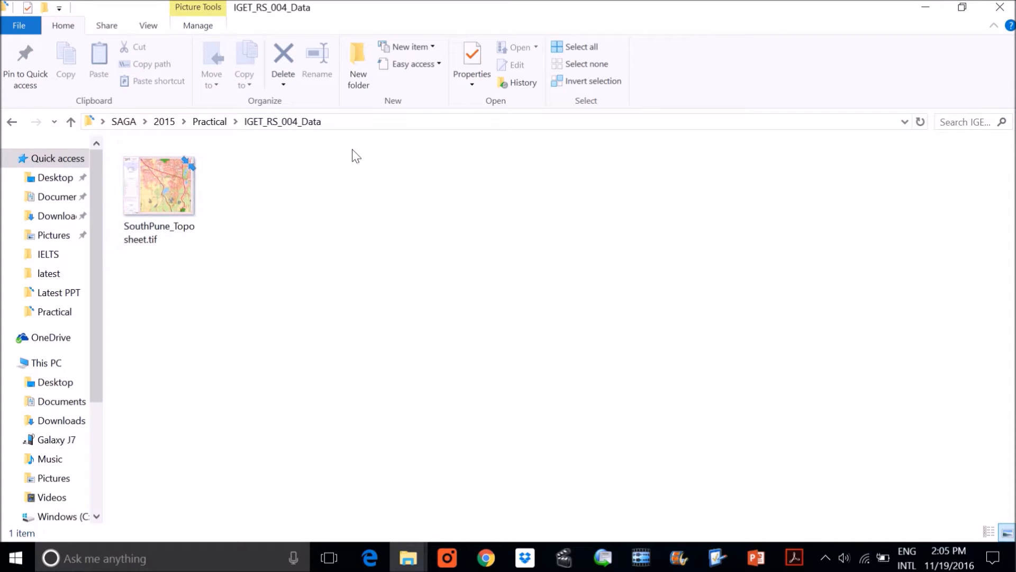
# Launch SAGA from the desktop with an empty startup project and narrow its Properties and Manager panes
pyautogui.click(1014, 570)
pyautogui.click(328, 99)
pyautogui.click(328, 100)
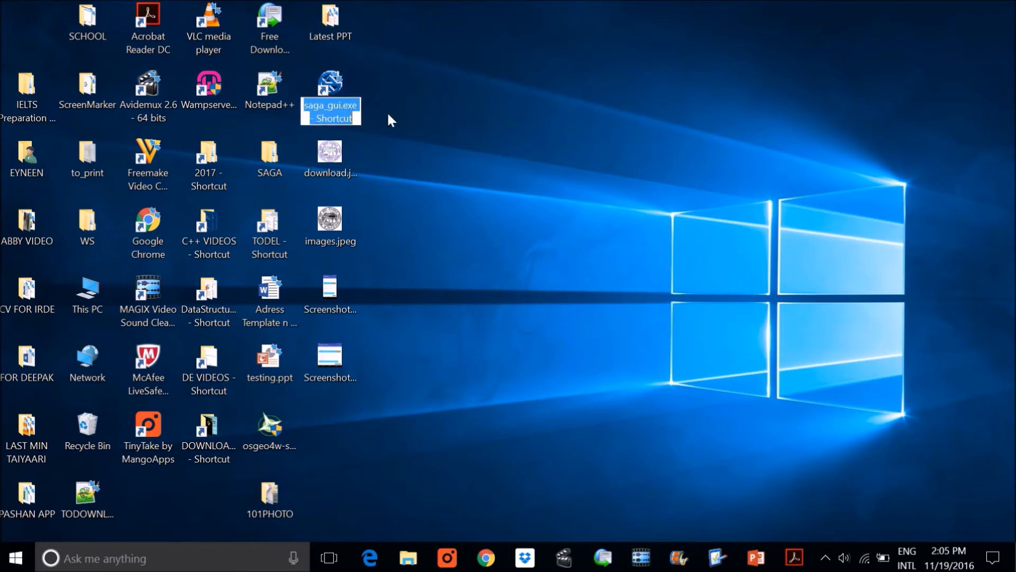
pyautogui.doubleClick(326, 88)
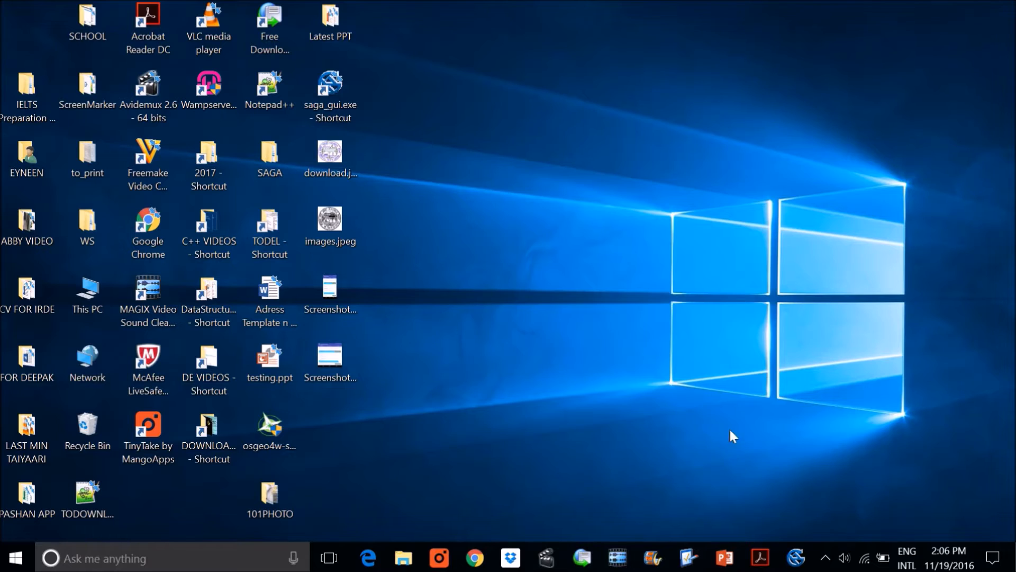
pyautogui.click(796, 557)
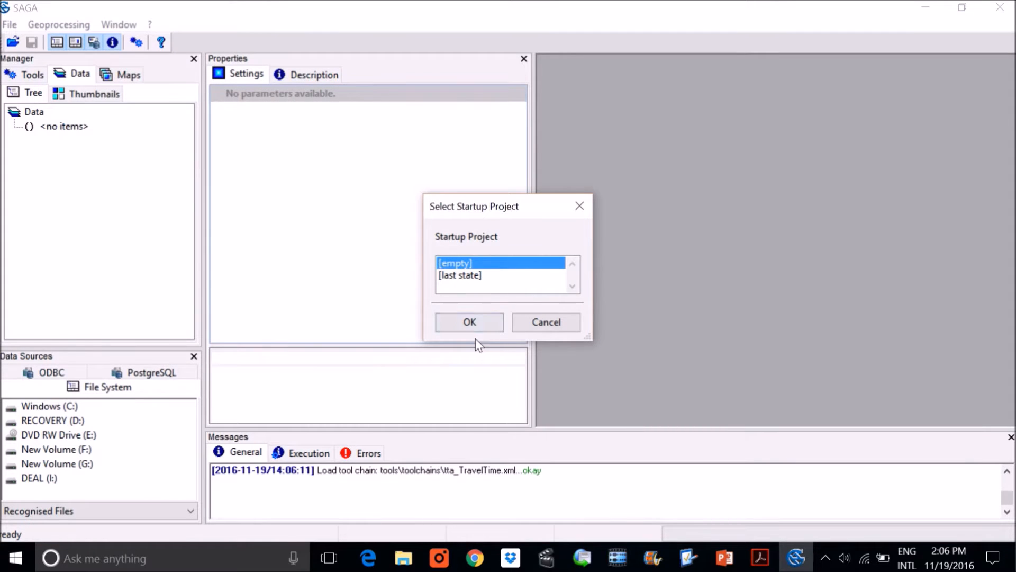
pyautogui.click(472, 324)
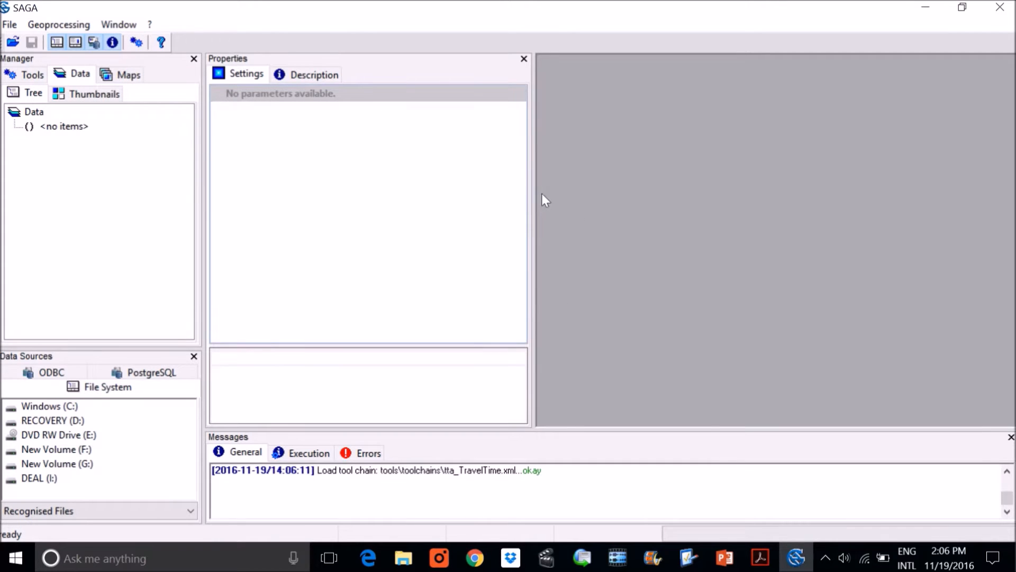
pyautogui.moveTo(540, 205); pyautogui.dragTo(410, 206)
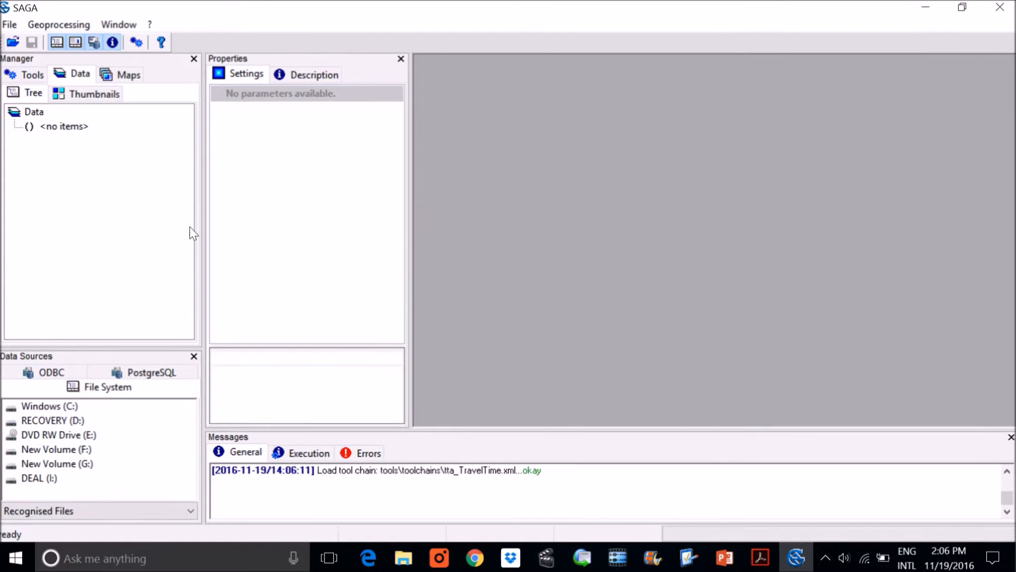
pyautogui.moveTo(212, 234); pyautogui.dragTo(154, 225)
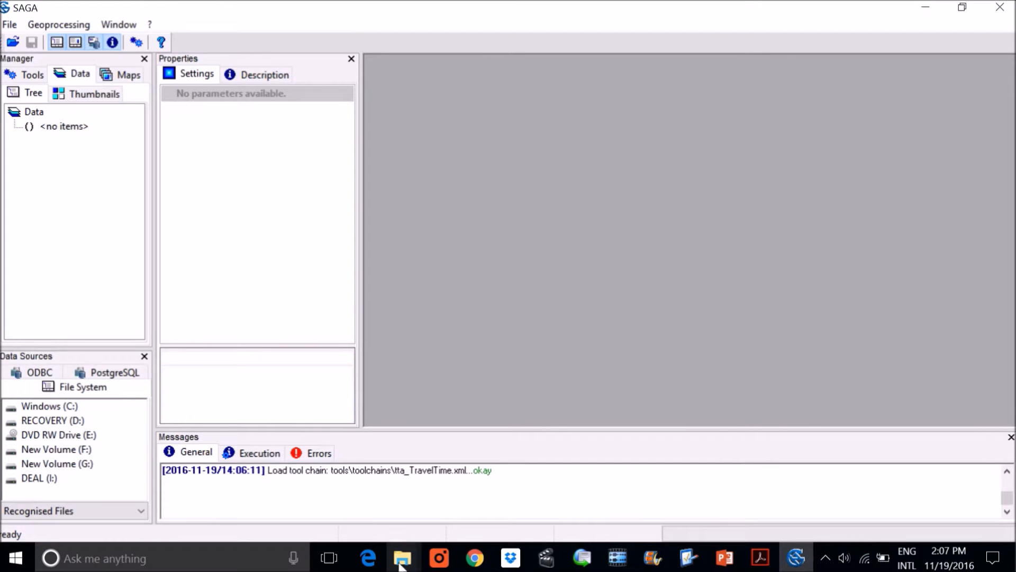
# View SouthPune_Toposheet.tif from the IGET_RS_004_Data folder in the photo viewer, close it and return to SAGA
pyautogui.moveTo(403, 557)
pyautogui.click(479, 439)
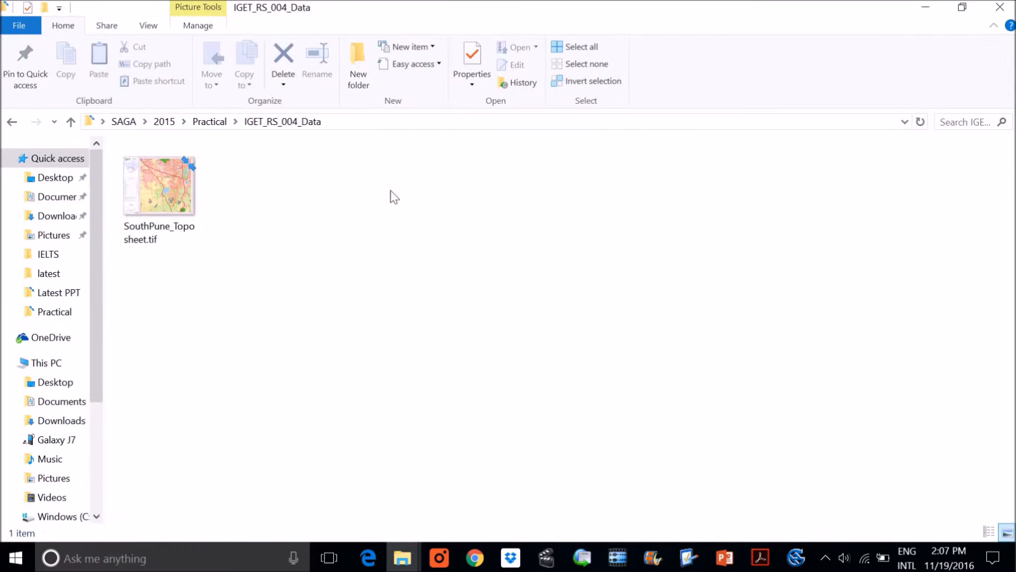
pyautogui.doubleClick(154, 182)
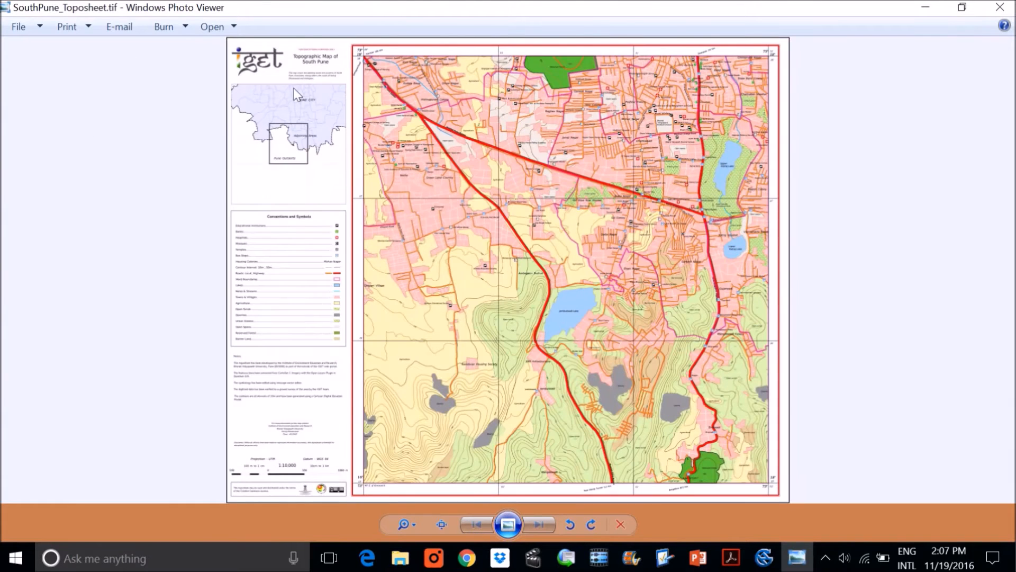
pyautogui.scroll(2, 611, 338)
pyautogui.scroll(-3, 611, 338)
pyautogui.click(1000, 8)
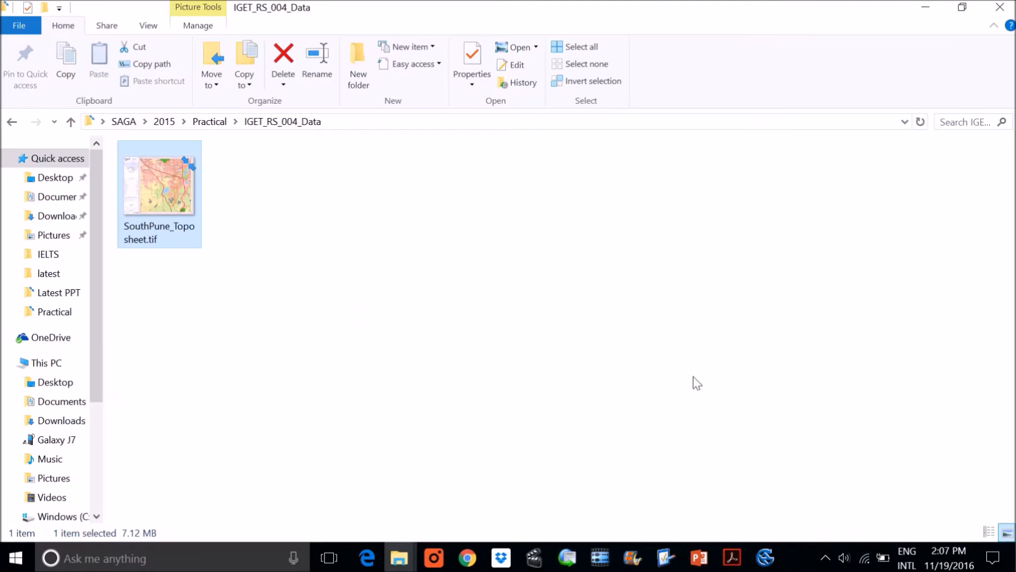
pyautogui.click(804, 556)
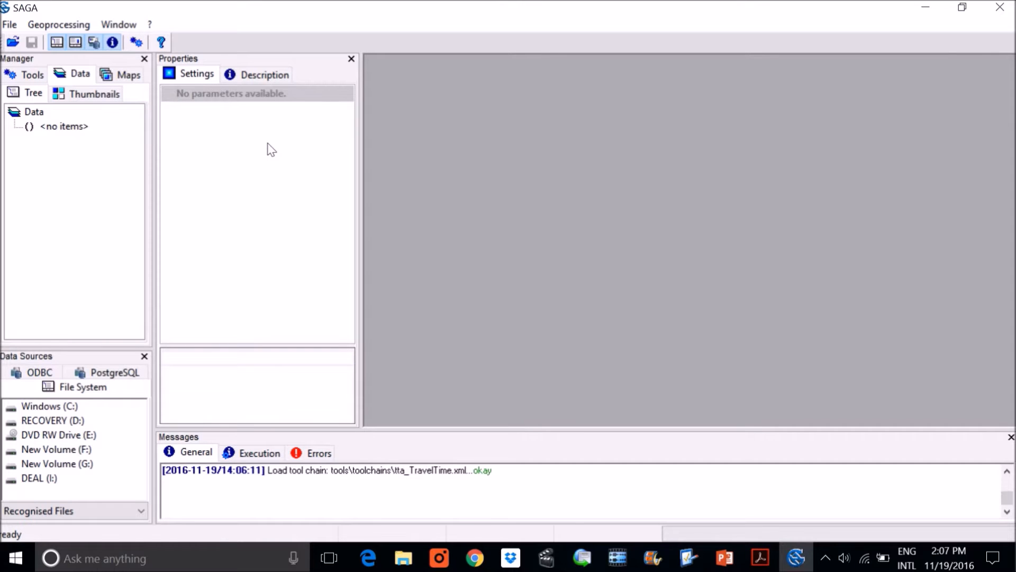
# Find the geoprocessing tool matching "import image" and run Import Image (bmp, jpg, png, tif, gif, pnm, xpm)
pyautogui.click(15, 27)
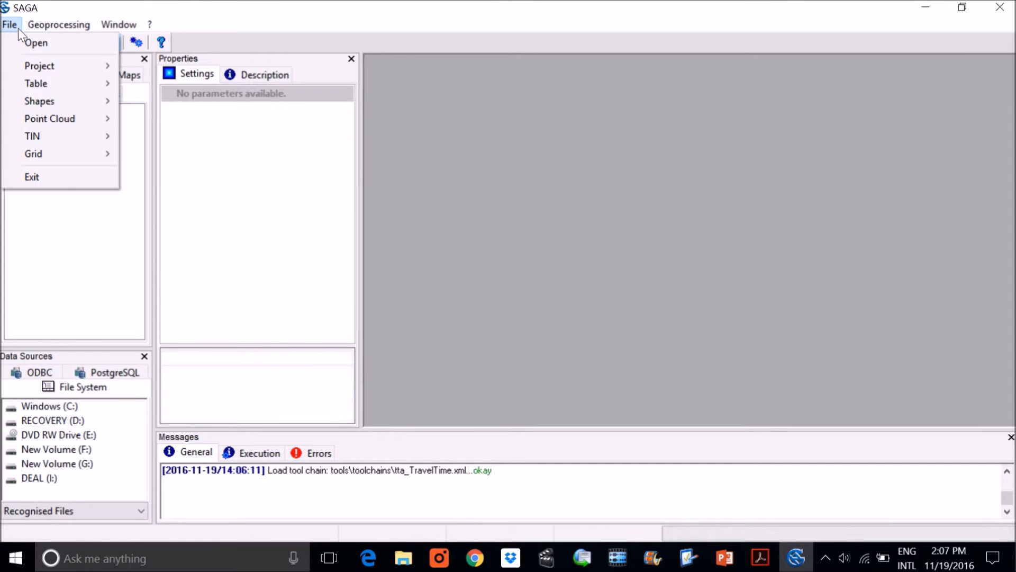
pyautogui.moveTo(36, 25)
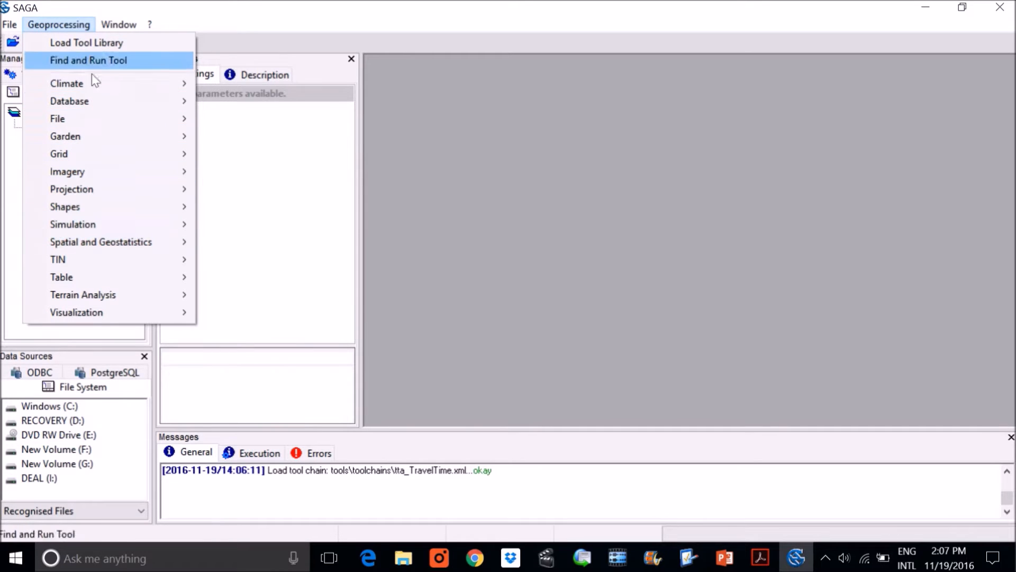
pyautogui.moveTo(131, 27)
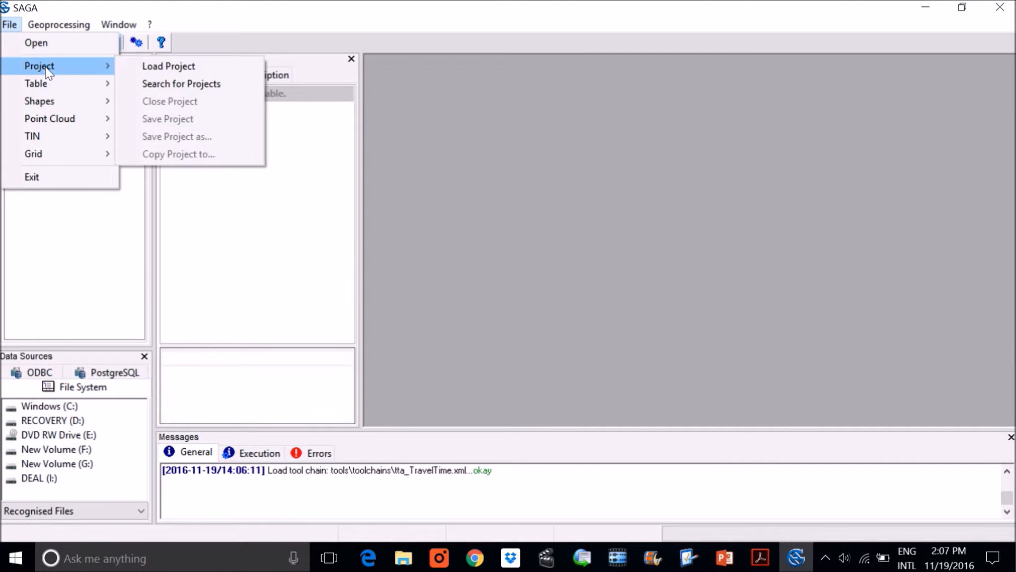
pyautogui.moveTo(46, 96)
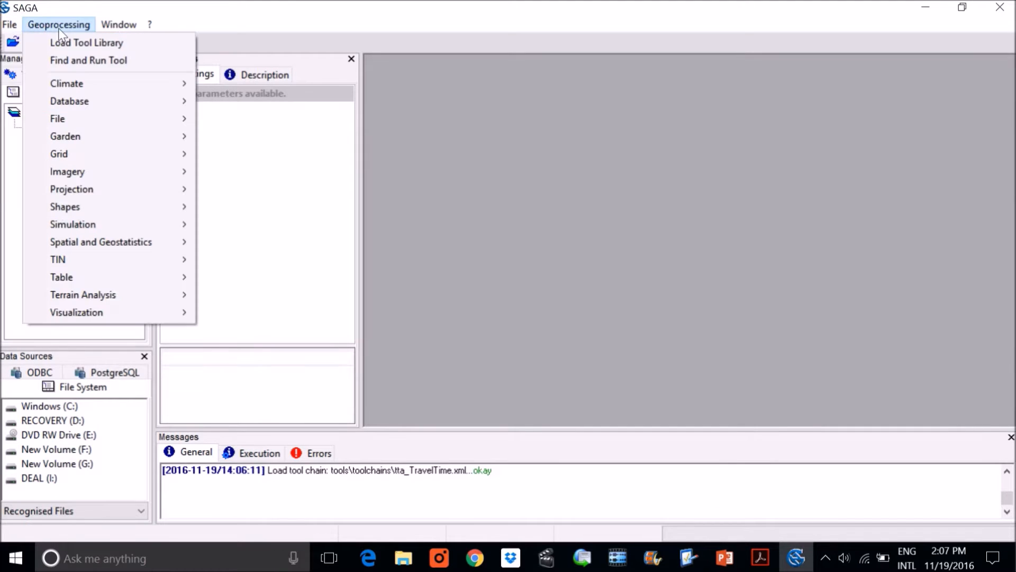
pyautogui.click(84, 58)
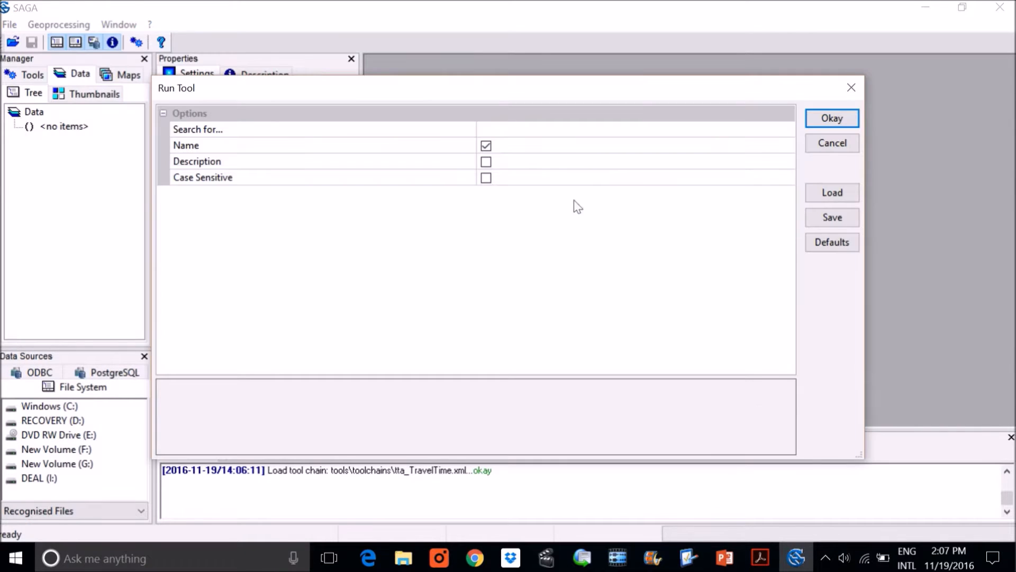
pyautogui.click(589, 128)
pyautogui.write('import')
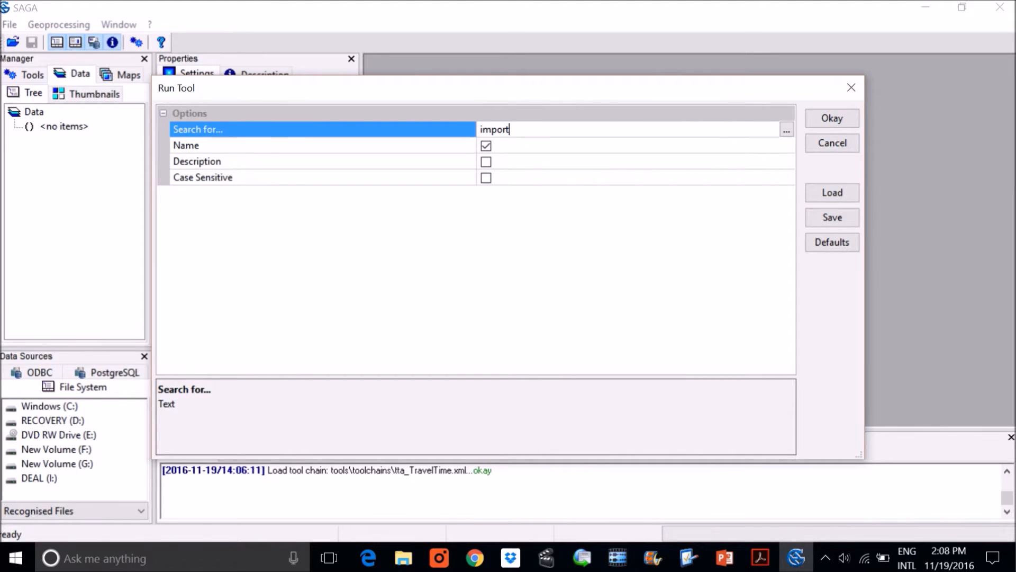
pyautogui.write(' image')
pyautogui.press('Return')
pyautogui.click(821, 126)
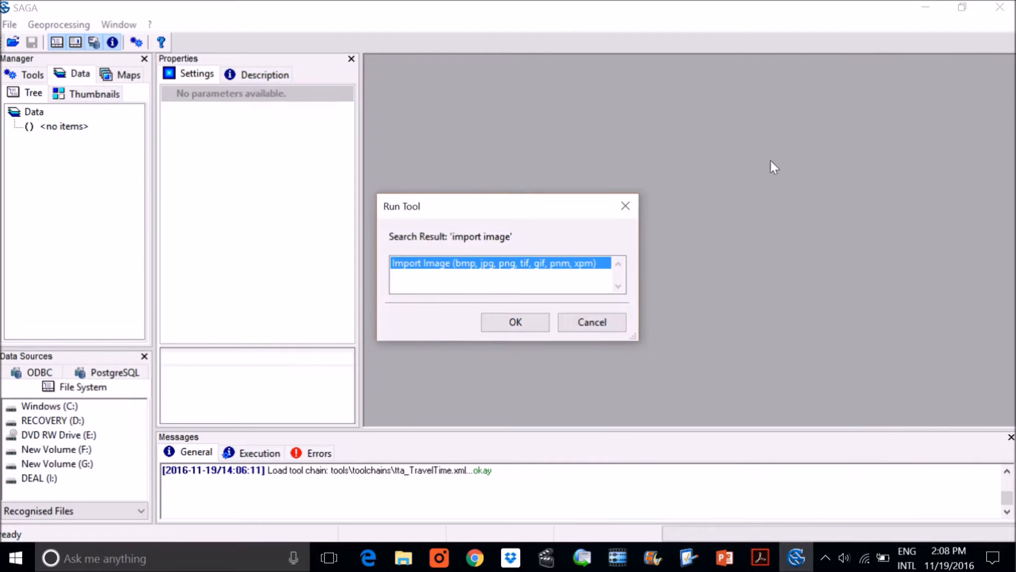
pyautogui.click(509, 318)
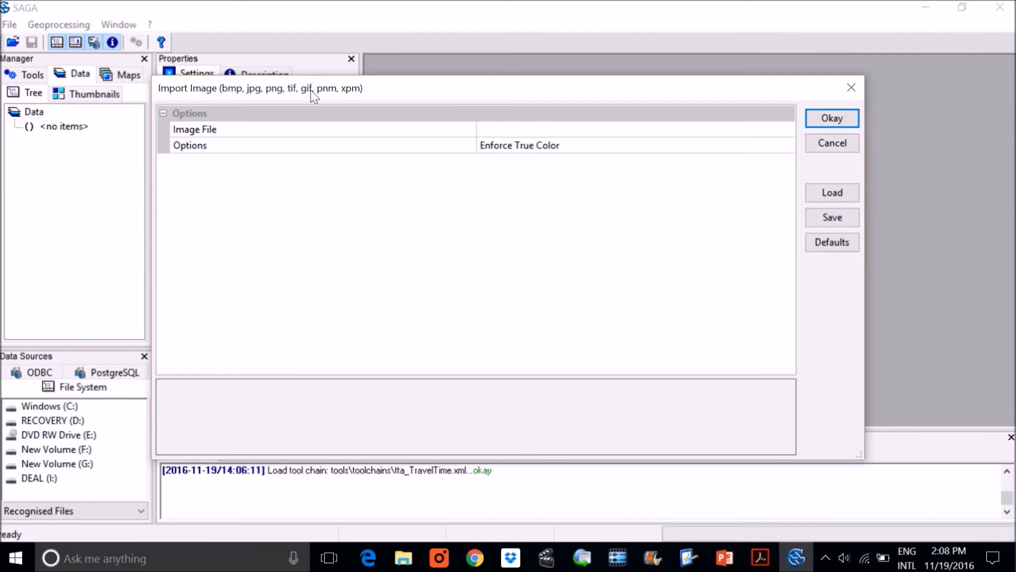
# Browse for the tool's image file and go to the IGET_RS_004_Data folder using its path copied from File Explorer
pyautogui.moveTo(309, 99); pyautogui.dragTo(354, 117)
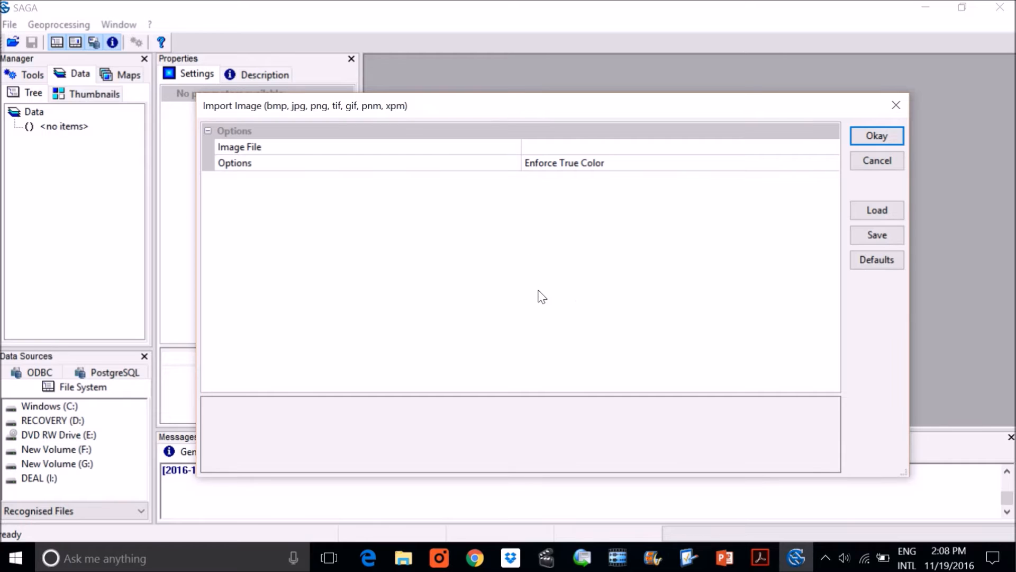
pyautogui.click(741, 147)
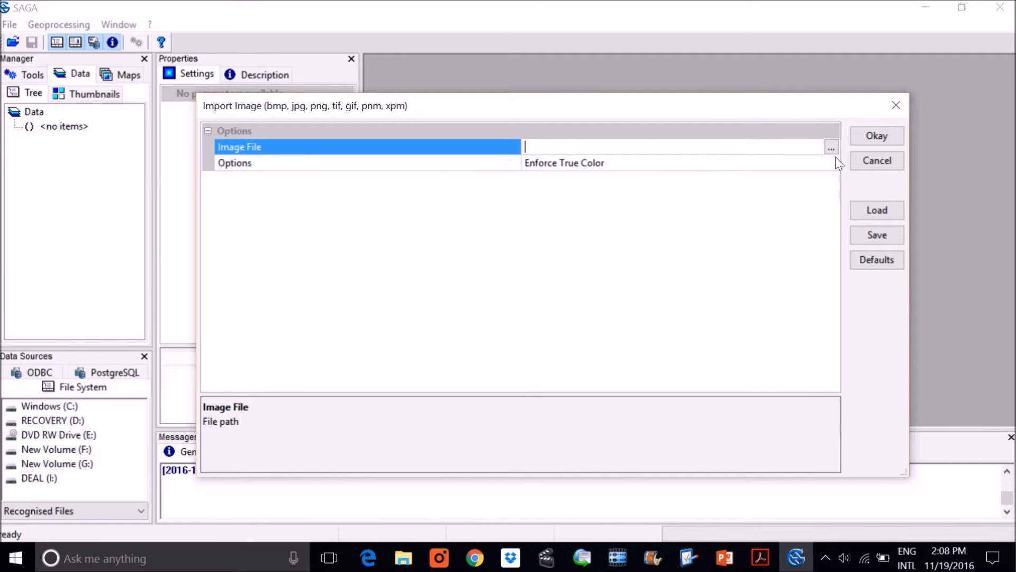
pyautogui.click(832, 148)
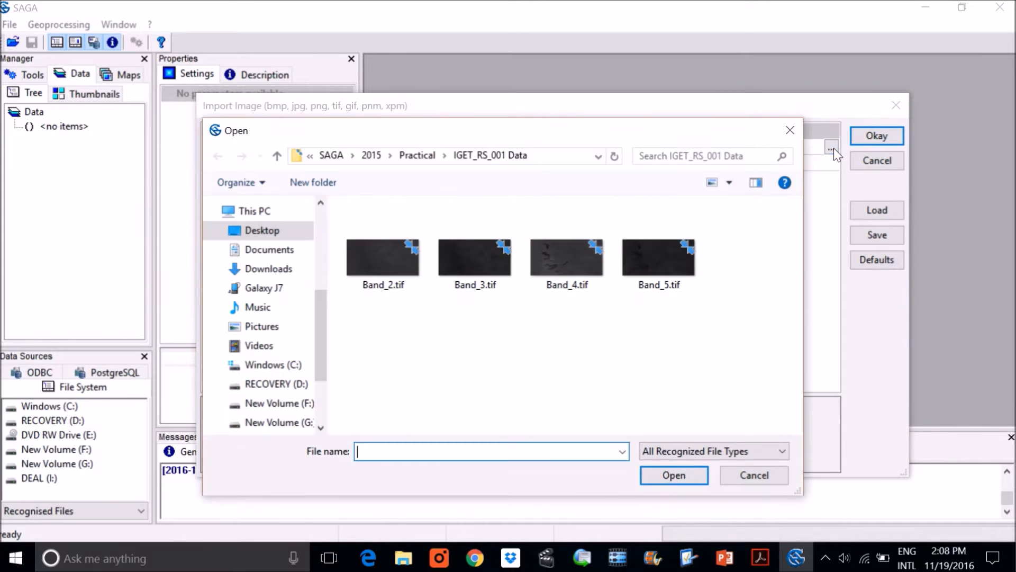
pyautogui.click(403, 557)
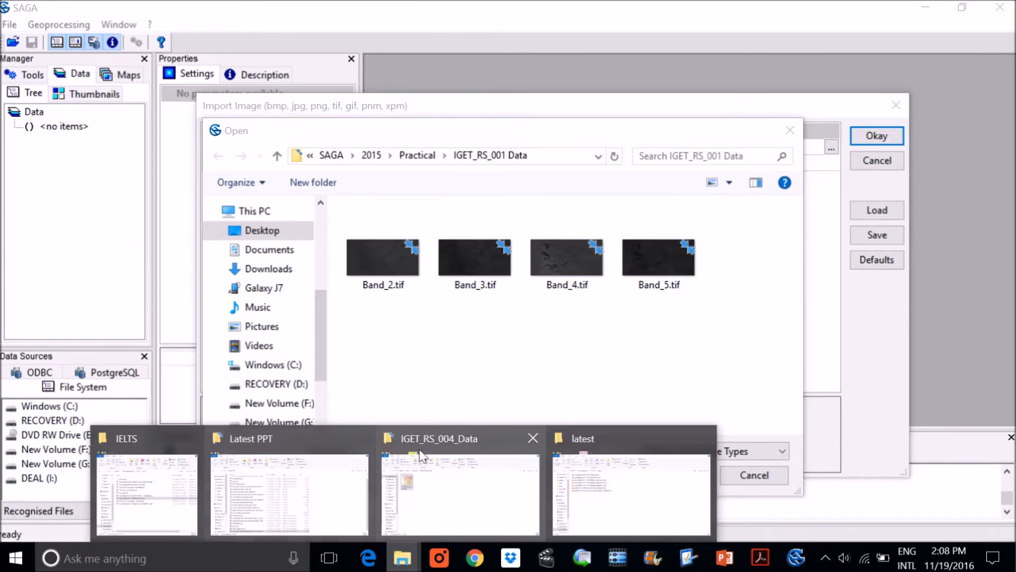
pyautogui.click(475, 437)
pyautogui.click(312, 123)
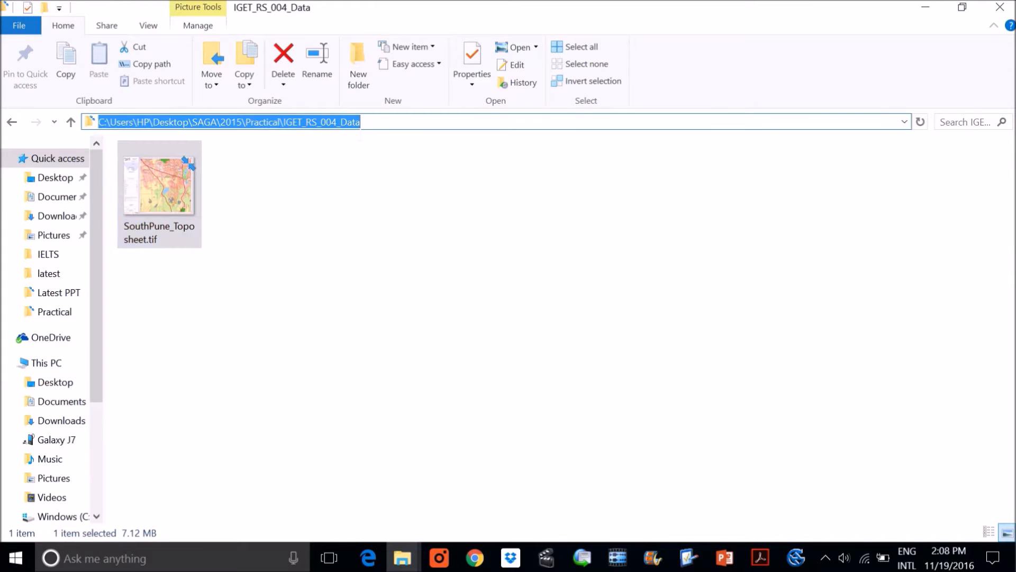
pyautogui.hotkey('ctrl', 'c')
pyautogui.hotkey('alt', 'Tab')
pyautogui.hotkey('ctrl', 'v')
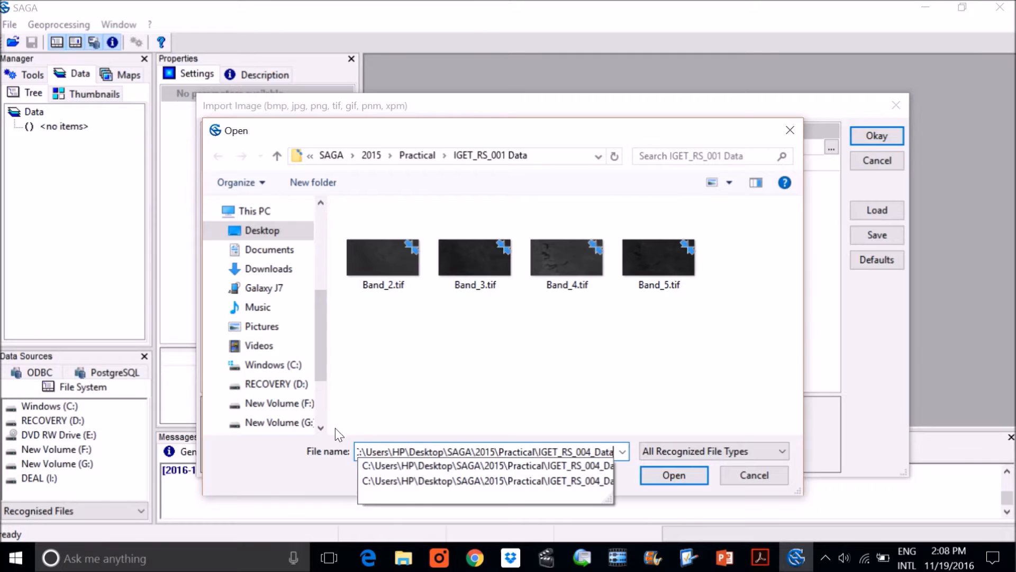
pyautogui.press('Return')
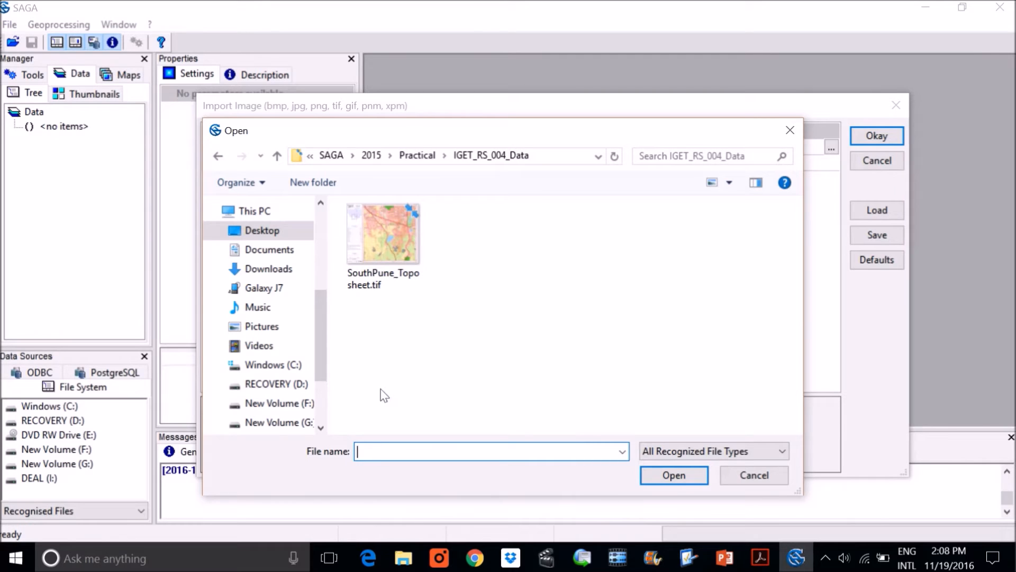
# Choose SouthPune_Toposheet.tif as the image file and import it with the Enforce True Color option
pyautogui.click(395, 258)
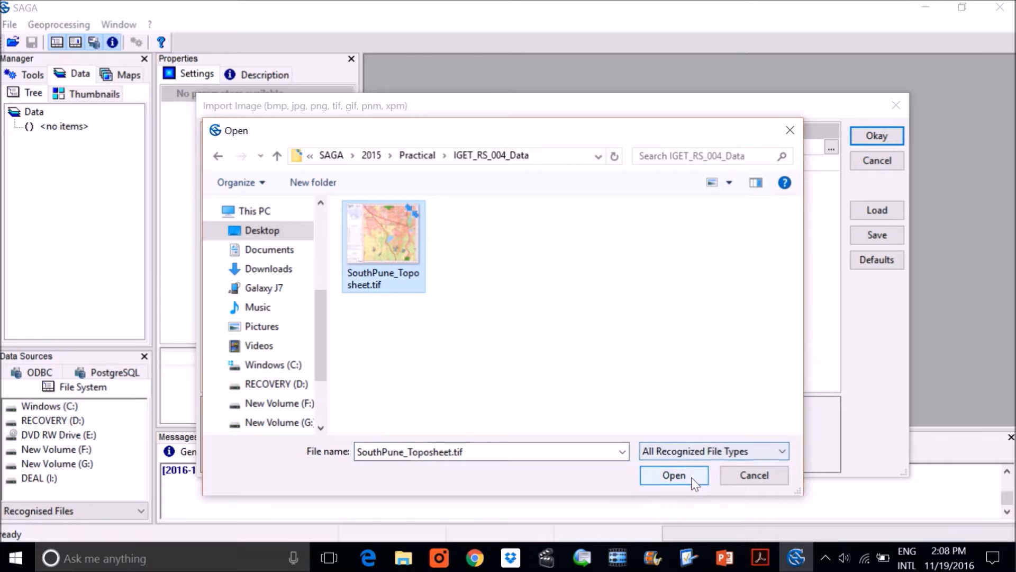
pyautogui.click(674, 475)
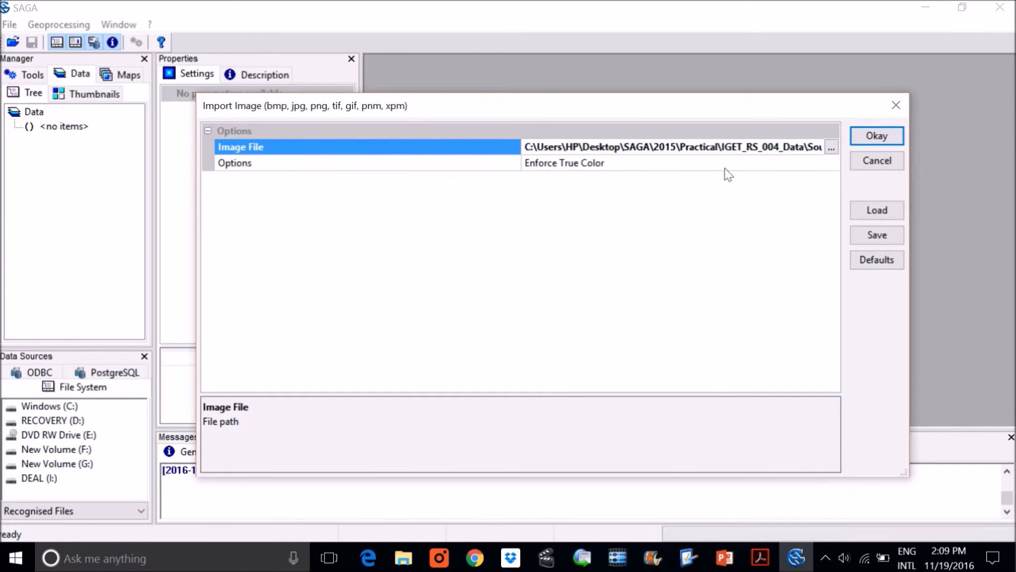
pyautogui.click(877, 141)
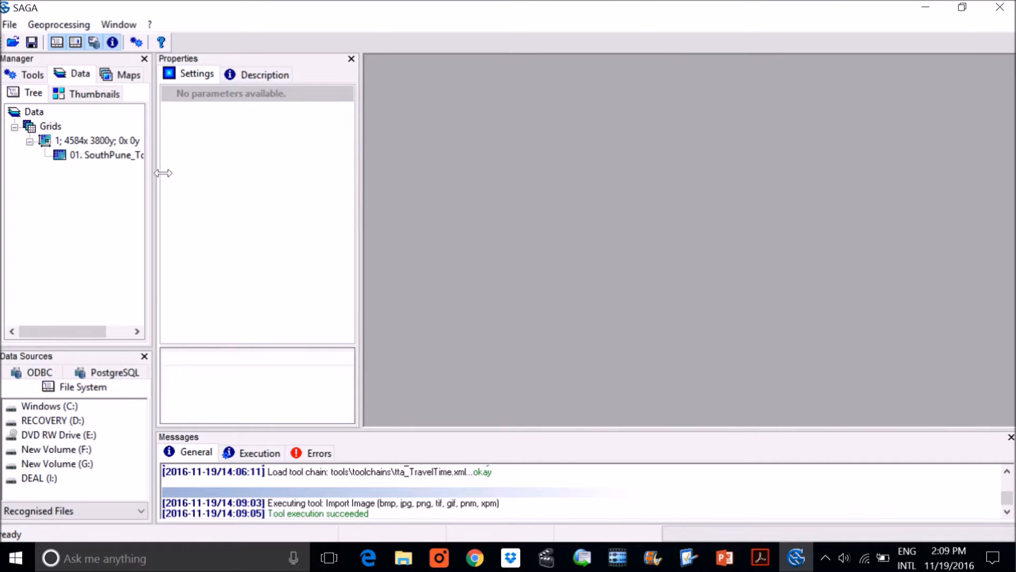
# Widen the Manager pane, display the SouthPune_Toposheet grid in a map window and enlarge that window
pyautogui.moveTo(165, 173); pyautogui.dragTo(211, 180)
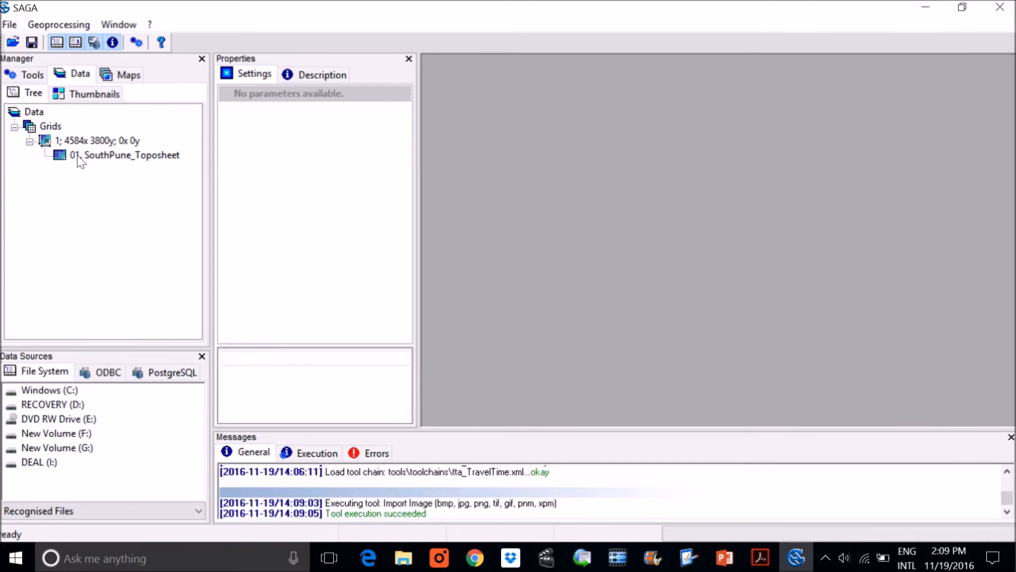
pyautogui.doubleClick(111, 156)
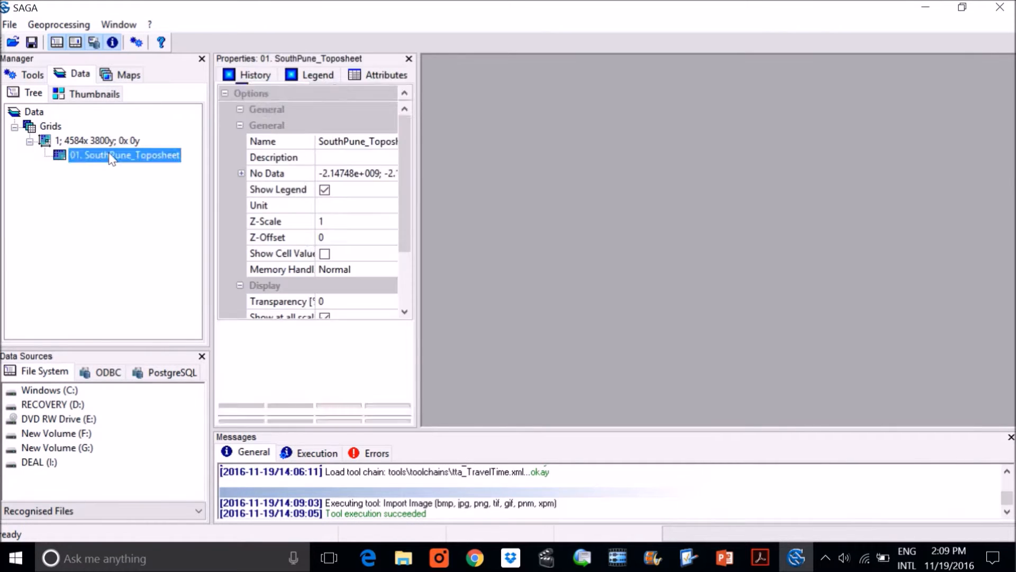
pyautogui.moveTo(744, 295); pyautogui.dragTo(1011, 424)
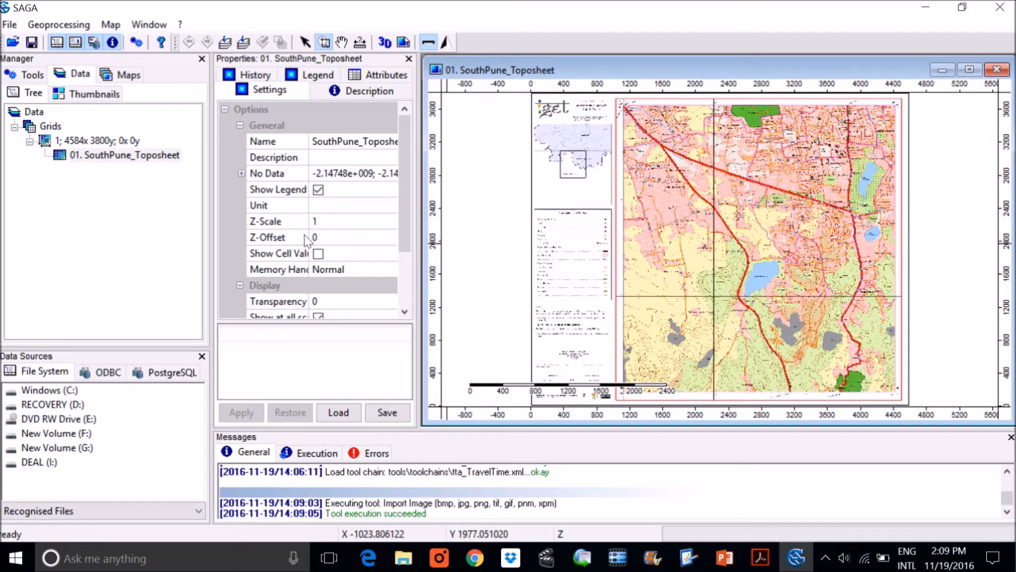
# Narrow the Manager and Properties panes and stretch the toposheet map window across the freed workspace
pyautogui.moveTo(218, 267); pyautogui.dragTo(129, 268)
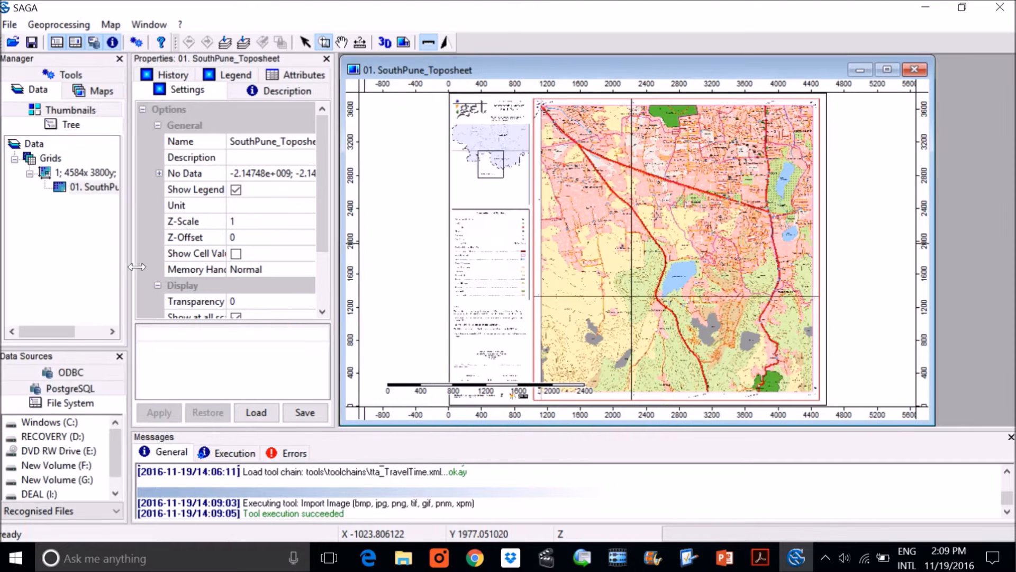
pyautogui.moveTo(344, 280); pyautogui.dragTo(296, 280)
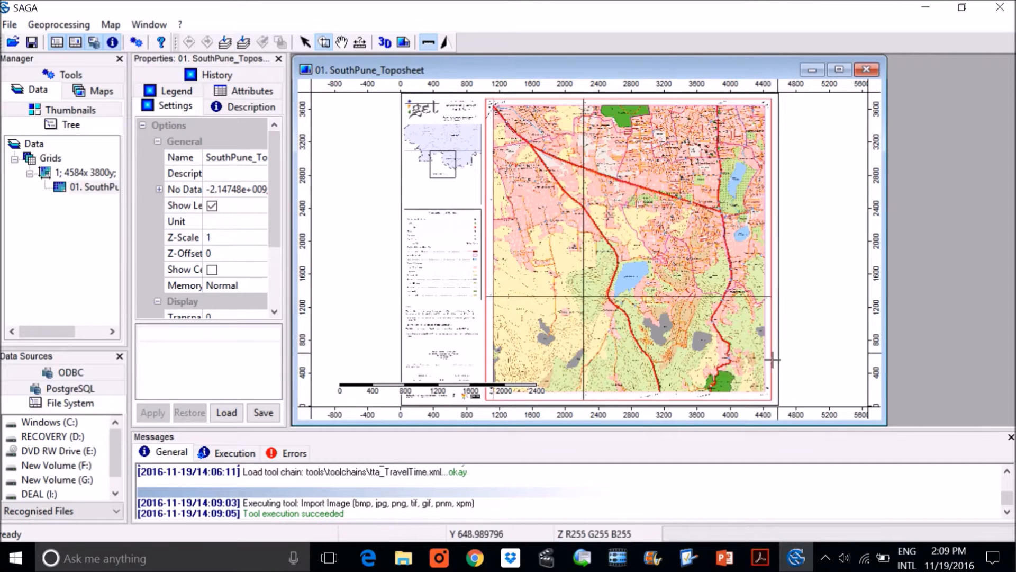
pyautogui.moveTo(887, 424); pyautogui.dragTo(1009, 424)
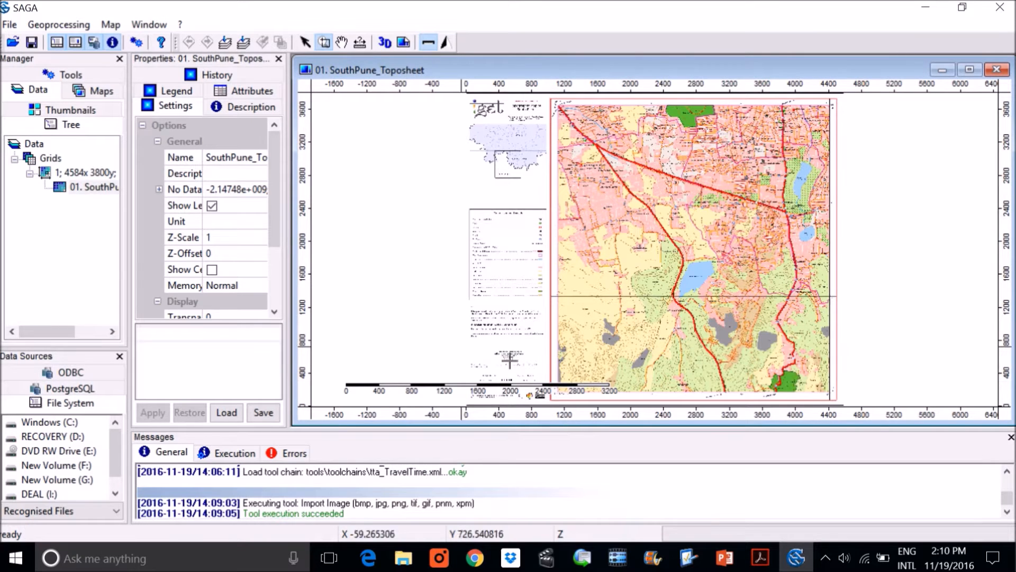
# Show the description of the SouthPune_Toposheet grid and widen the Properties pane to read its projection and extent
pyautogui.click(244, 106)
pyautogui.moveTo(289, 150); pyautogui.dragTo(481, 180)
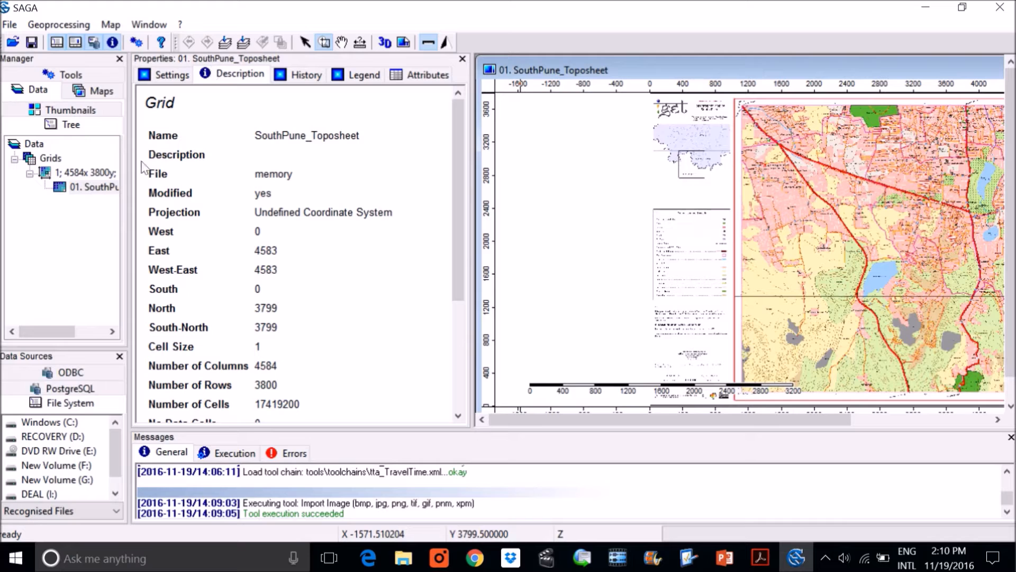
# Examine the projection entry in the toposheet grid's description and look through the available geoprocessing tool categories
pyautogui.doubleClick(172, 213)
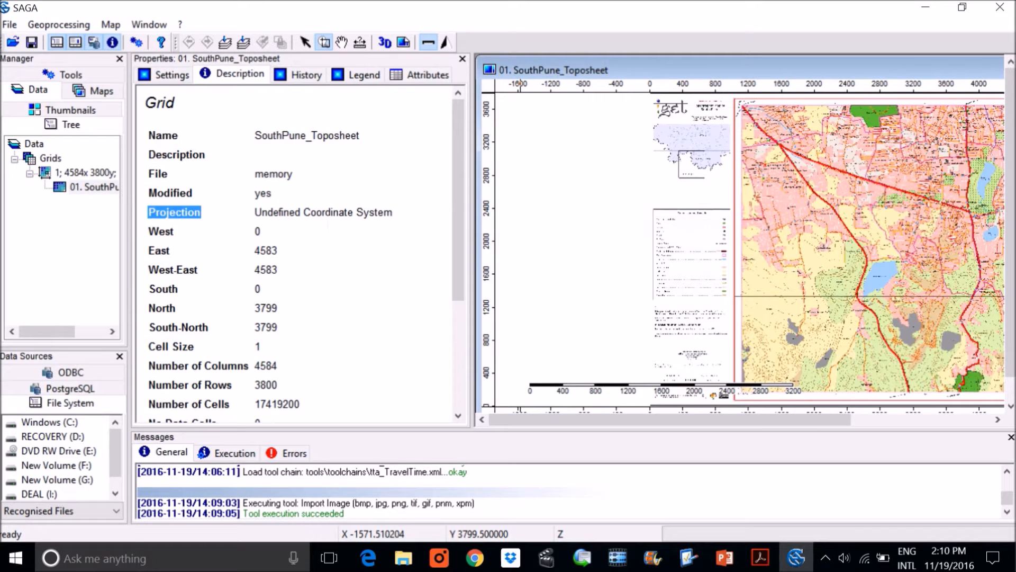
pyautogui.moveTo(253, 211); pyautogui.dragTo(415, 214)
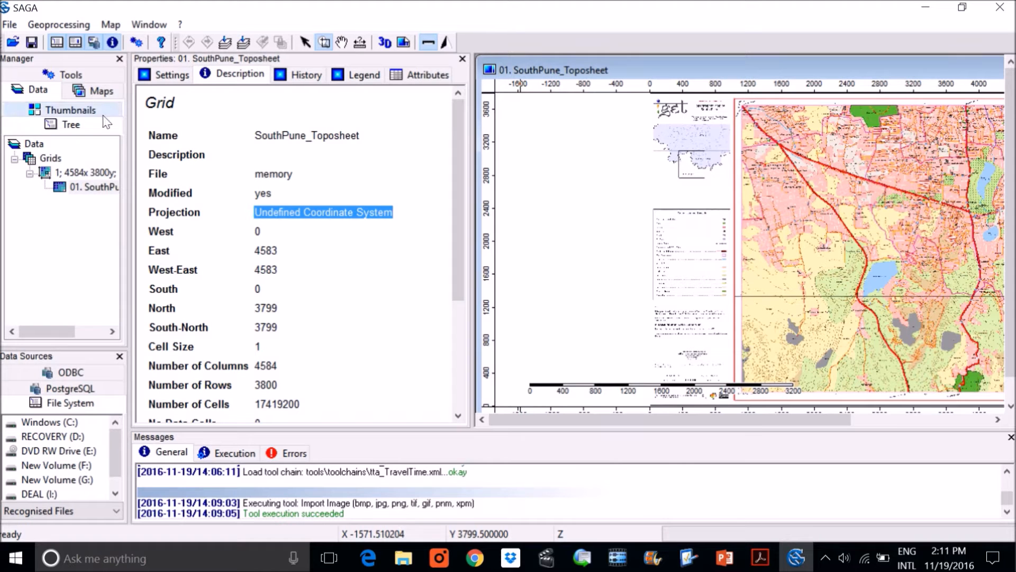
pyautogui.click(46, 30)
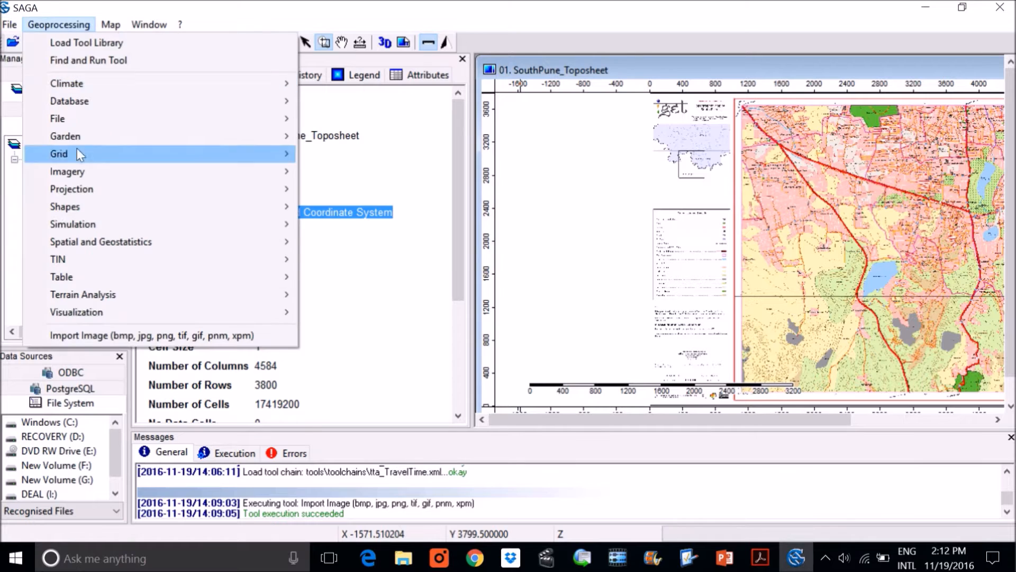
pyautogui.moveTo(118, 26)
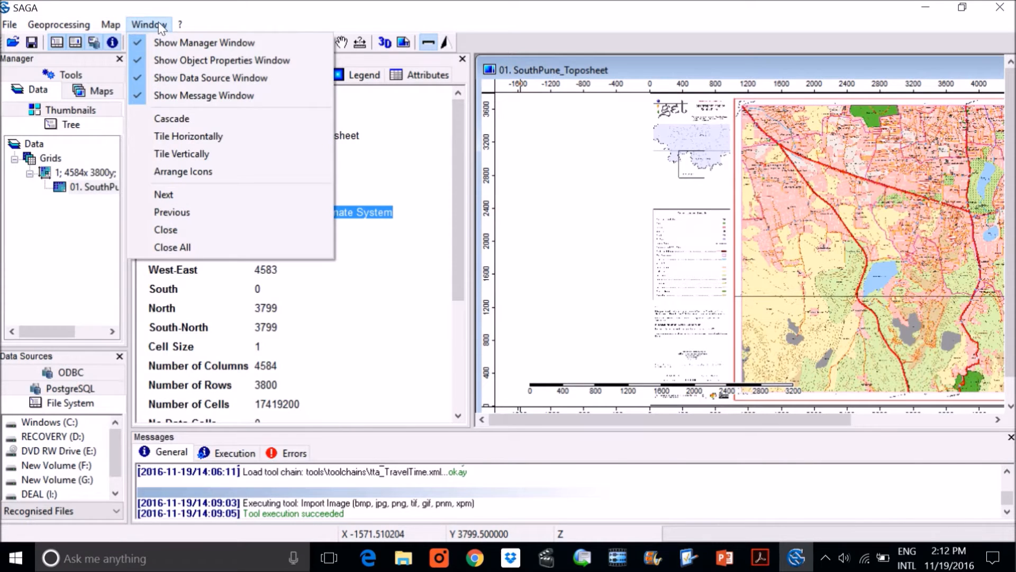
pyautogui.moveTo(58, 24)
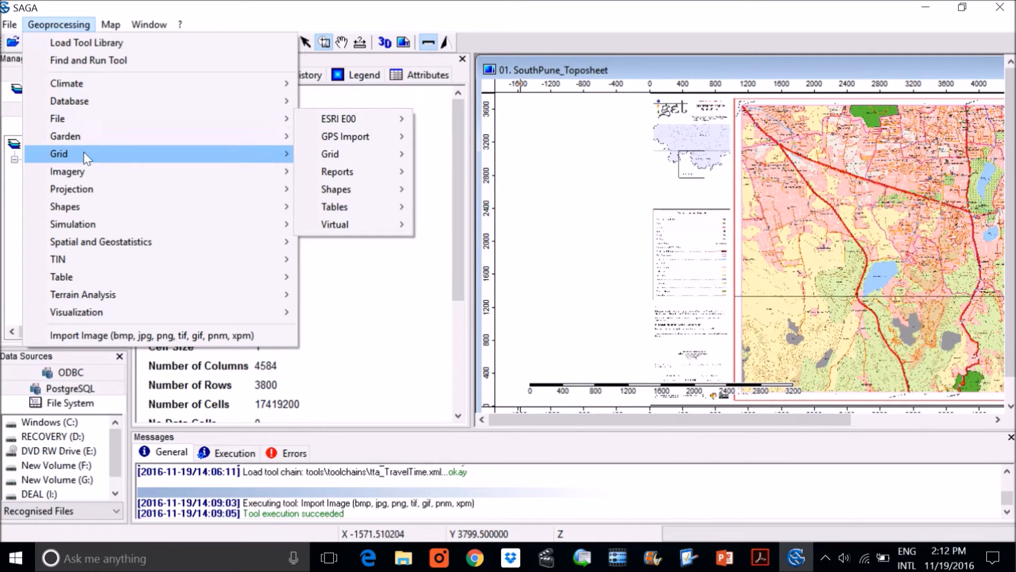
pyautogui.moveTo(86, 153)
pyautogui.moveTo(91, 190)
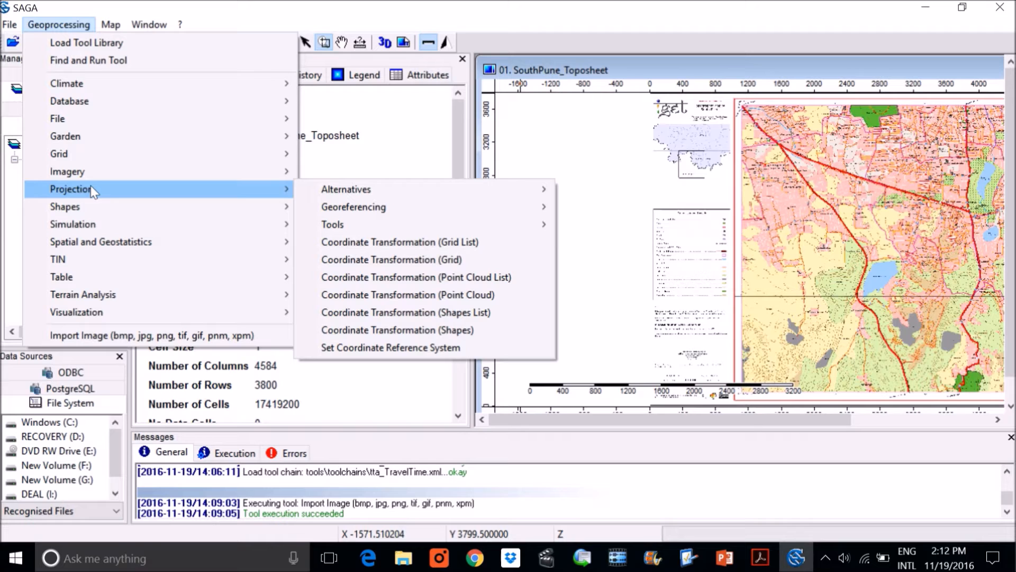
pyautogui.moveTo(99, 245)
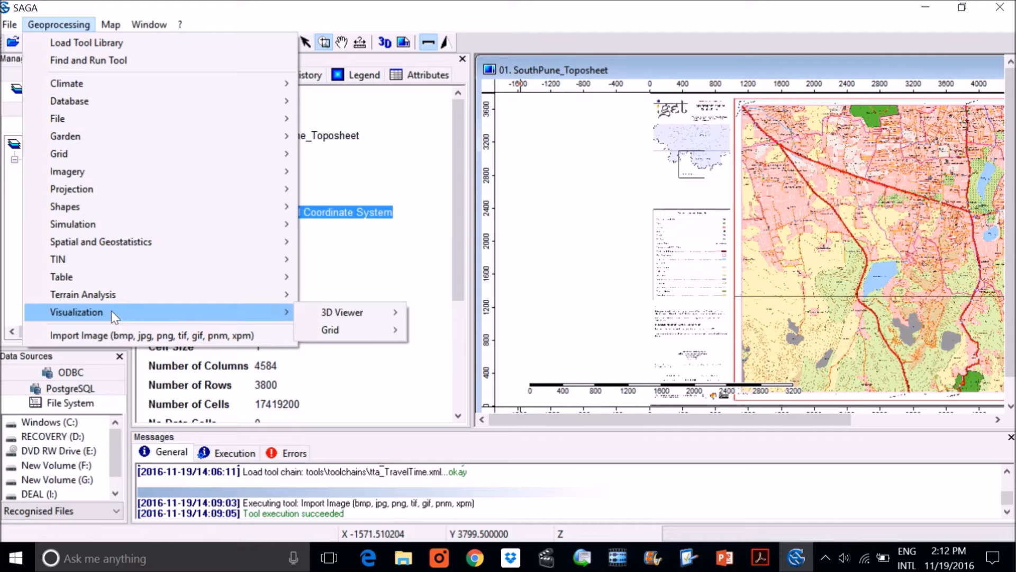
pyautogui.moveTo(9, 25)
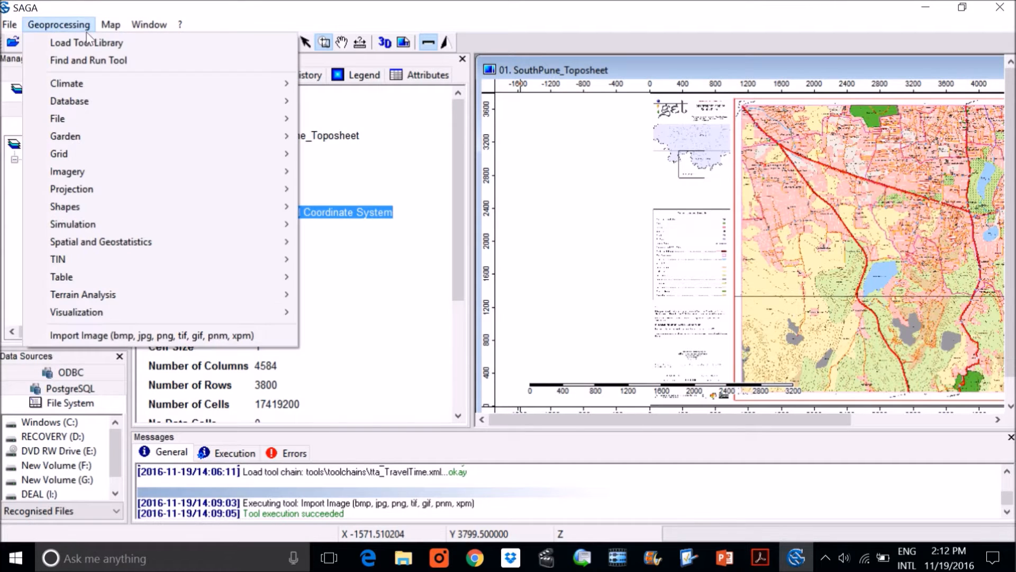
# Search the tools by name for "create reference" and run Create Reference Points with a newly created origin layer and the Automatic method
pyautogui.click(79, 60)
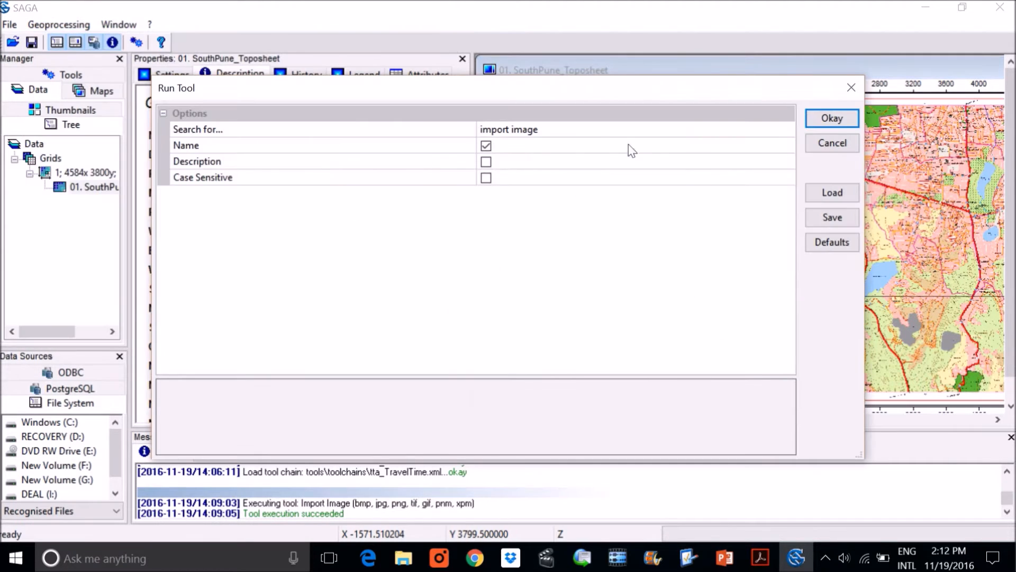
pyautogui.click(591, 136)
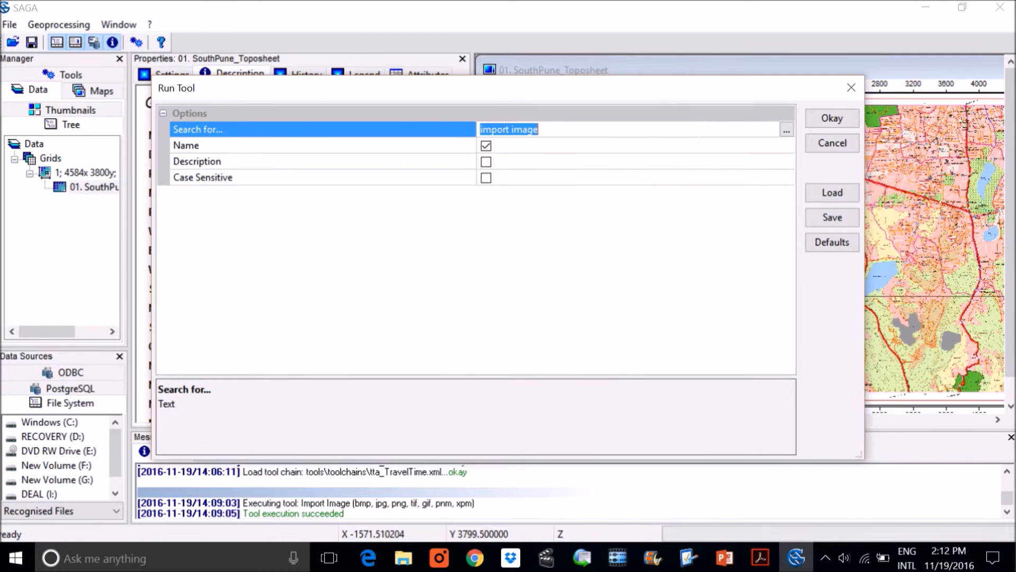
pyautogui.write('create')
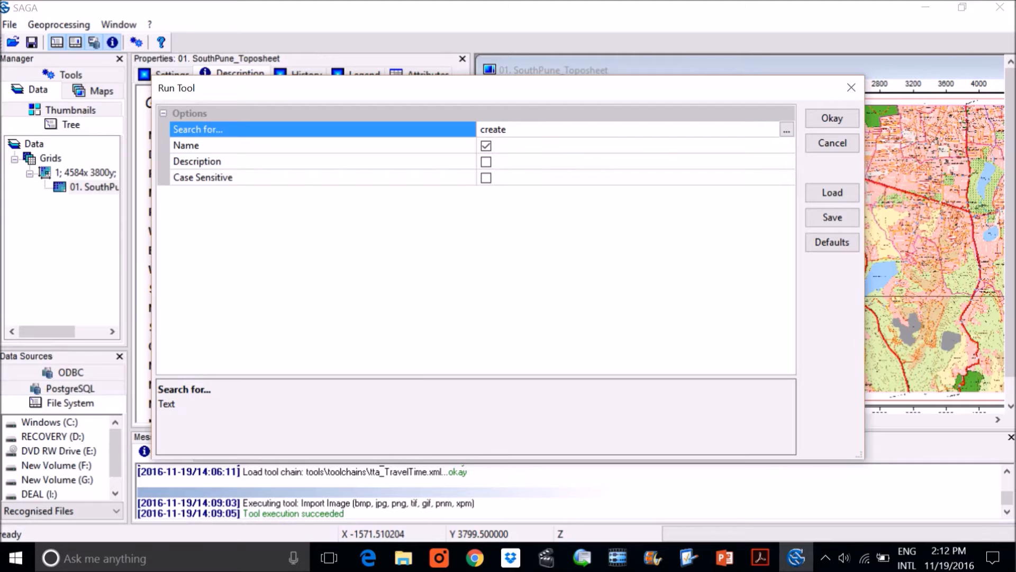
pyautogui.write(' reference')
pyautogui.click(850, 119)
pyautogui.click(837, 124)
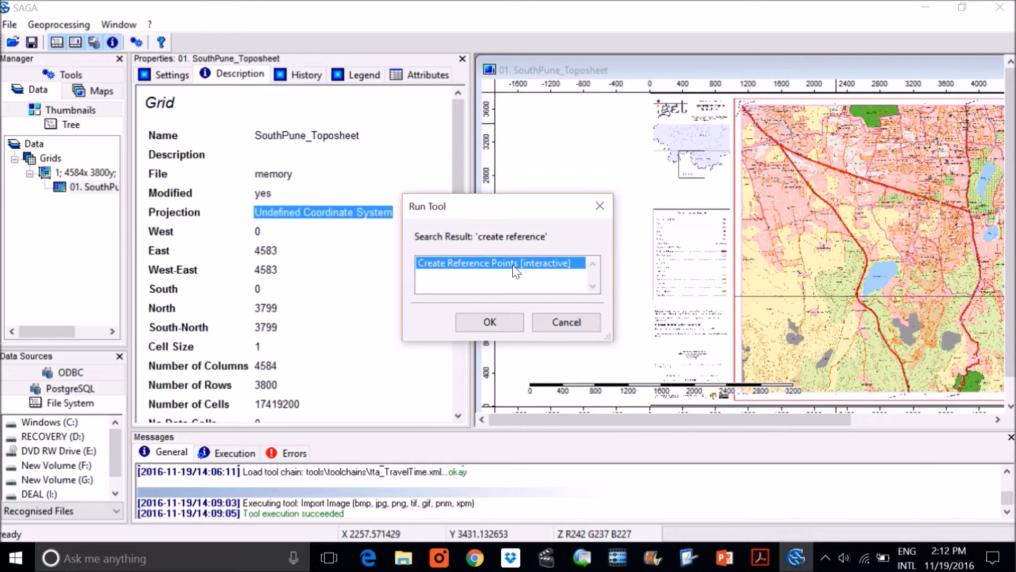
pyautogui.click(499, 320)
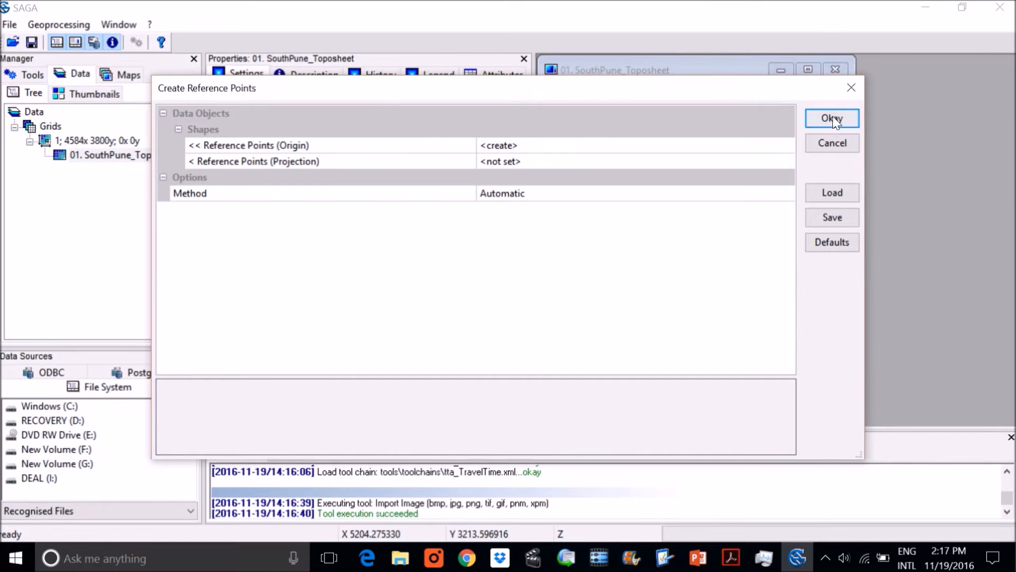
pyautogui.click(836, 111)
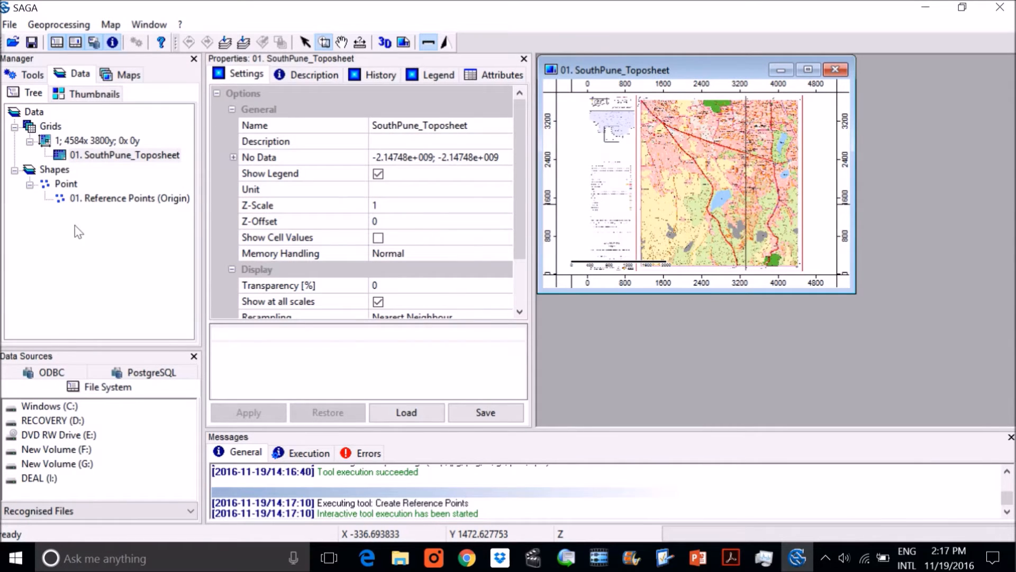
# Inspect the description of the Reference Points (Origin) layer, including its vertex type, without adding the layer to a map
pyautogui.click(120, 198)
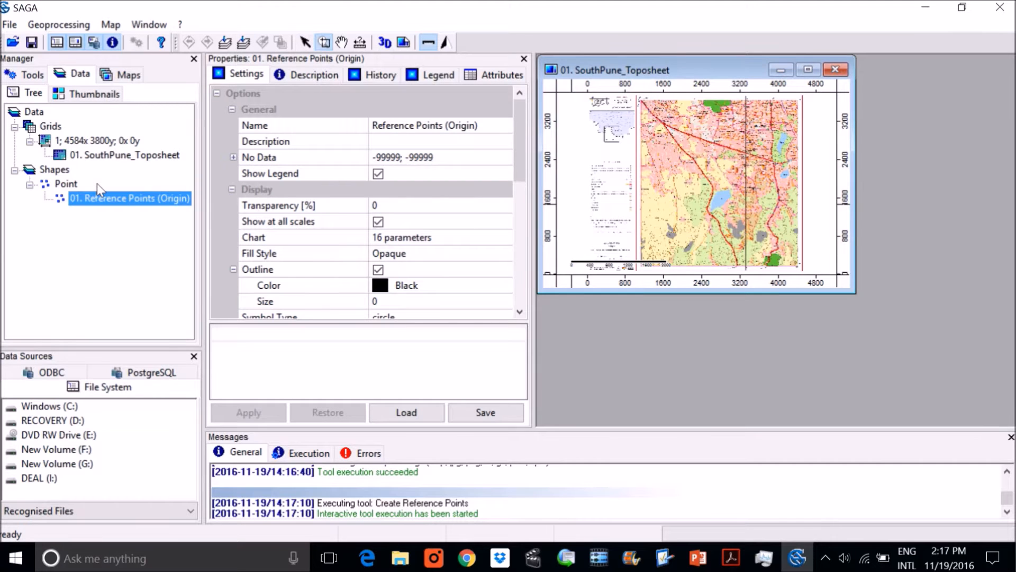
pyautogui.moveTo(215, 208); pyautogui.dragTo(279, 208)
pyautogui.click(73, 185)
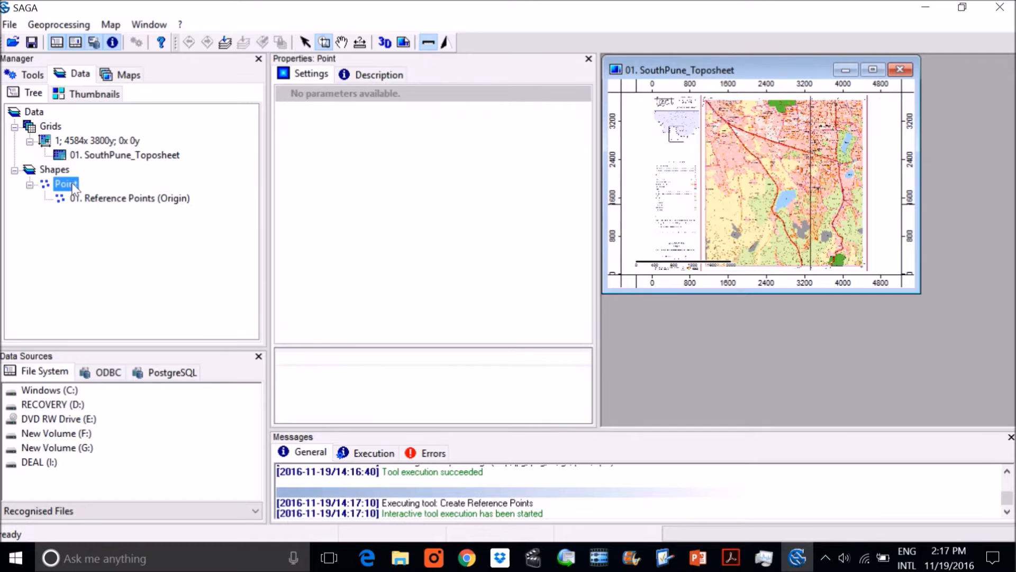
pyautogui.doubleClick(95, 199)
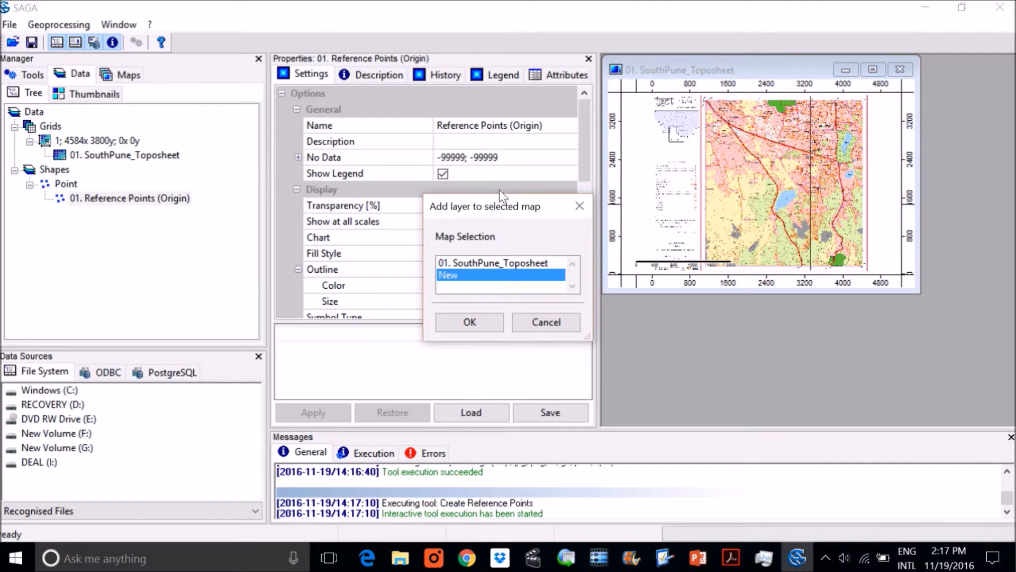
pyautogui.click(580, 206)
pyautogui.click(379, 74)
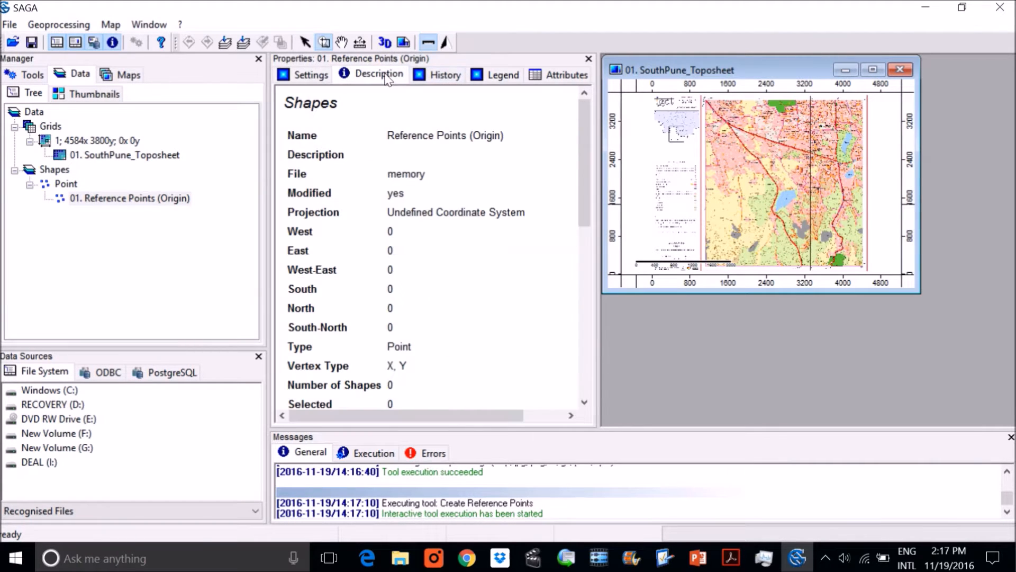
pyautogui.doubleClick(404, 365)
pyautogui.moveTo(403, 365); pyautogui.dragTo(390, 368)
# Narrow the Properties and Manager panes, maximize the SouthPune_Toposheet map window and fit the map to its full extent
pyautogui.moveTo(597, 343); pyautogui.dragTo(397, 344)
pyautogui.moveTo(270, 301); pyautogui.dragTo(194, 301)
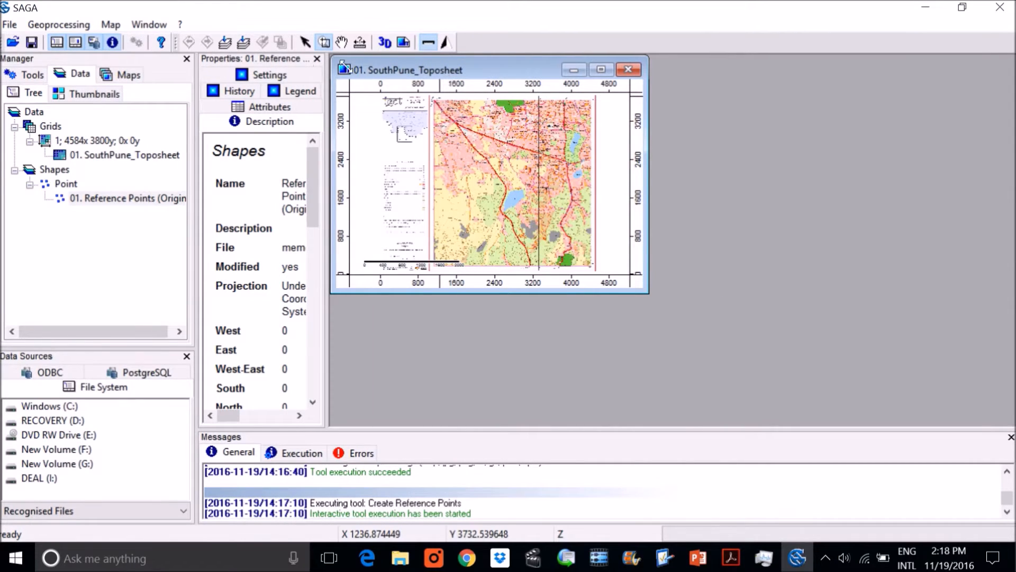
pyautogui.doubleClick(392, 70)
pyautogui.click(226, 42)
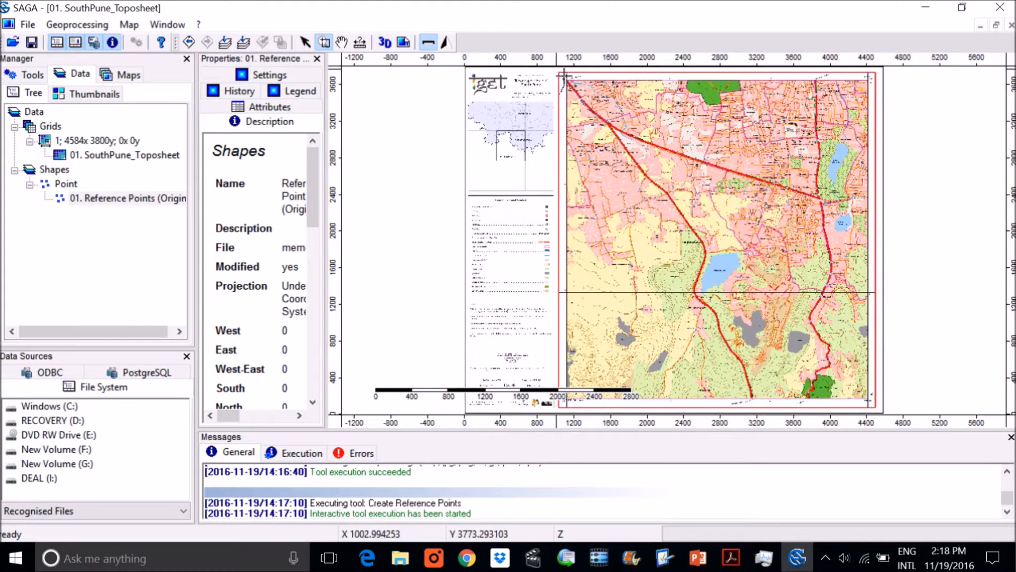
# Pick the first reference point at the 73°49' and 18°28' grid line crossing in the toposheet's upper-left corner
pyautogui.moveTo(555, 65); pyautogui.dragTo(594, 112)
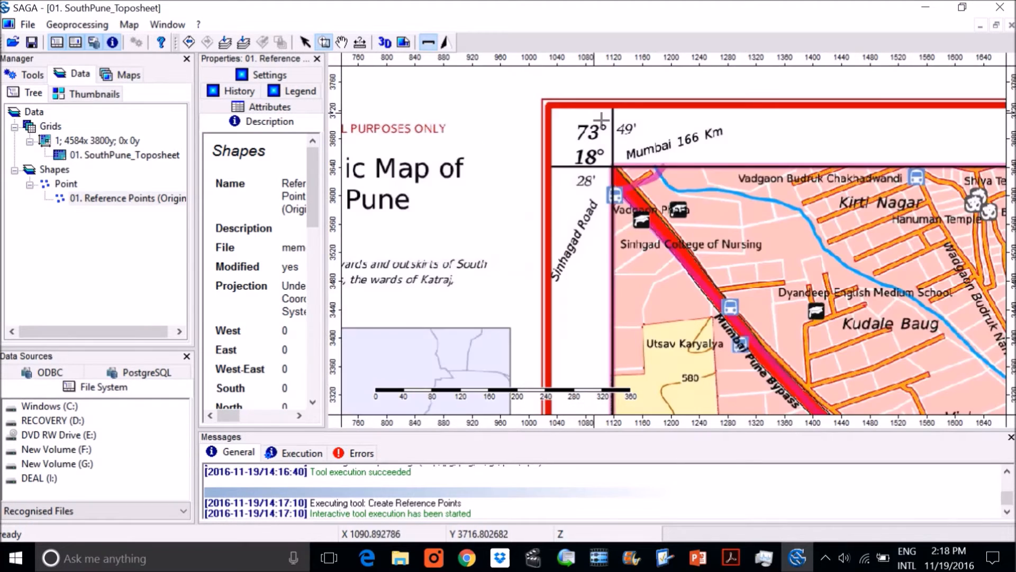
pyautogui.moveTo(500, 85); pyautogui.dragTo(683, 226)
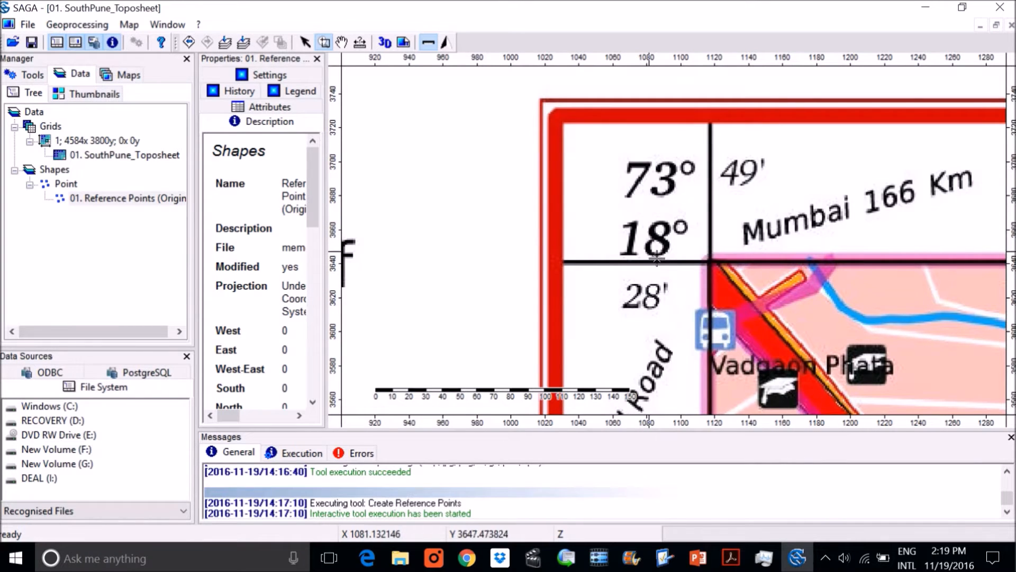
pyautogui.click(305, 43)
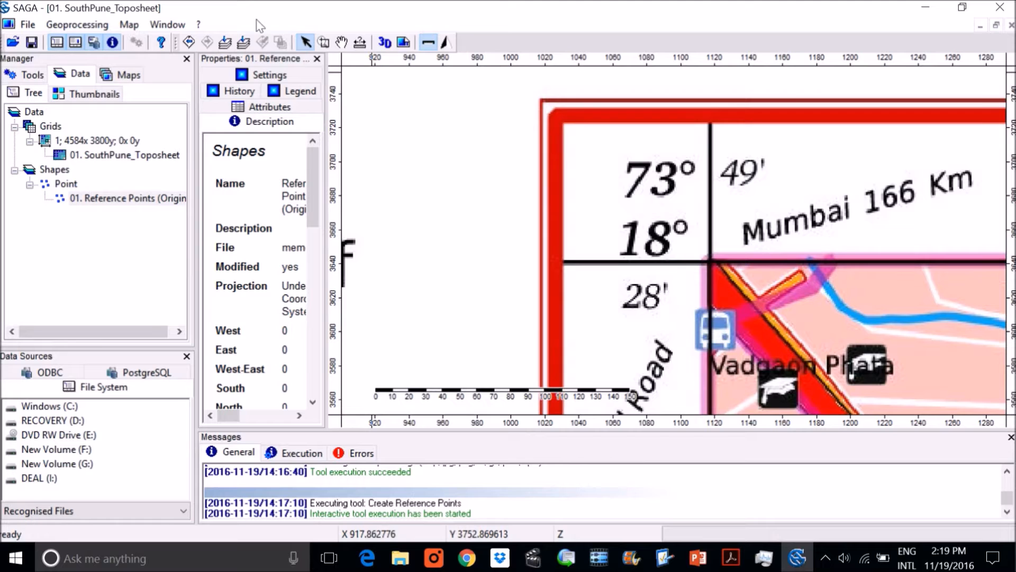
pyautogui.click(323, 42)
pyautogui.moveTo(638, 223); pyautogui.dragTo(775, 308)
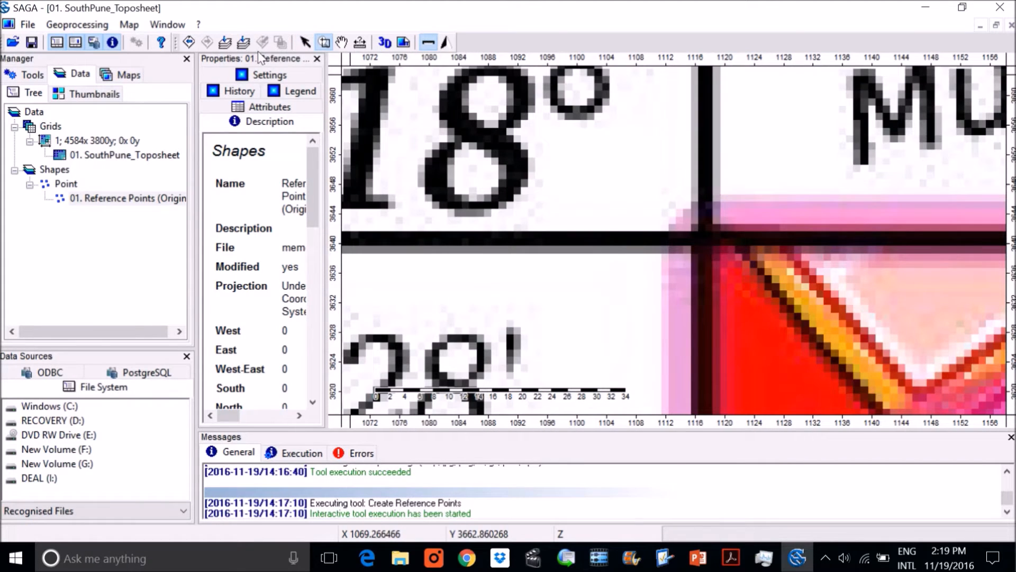
pyautogui.click(305, 42)
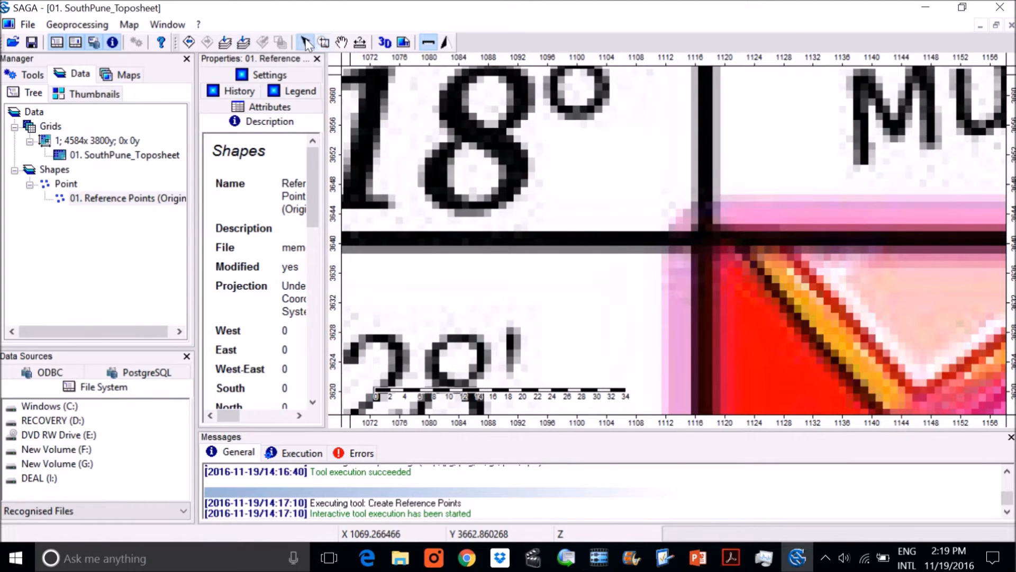
pyautogui.click(708, 248)
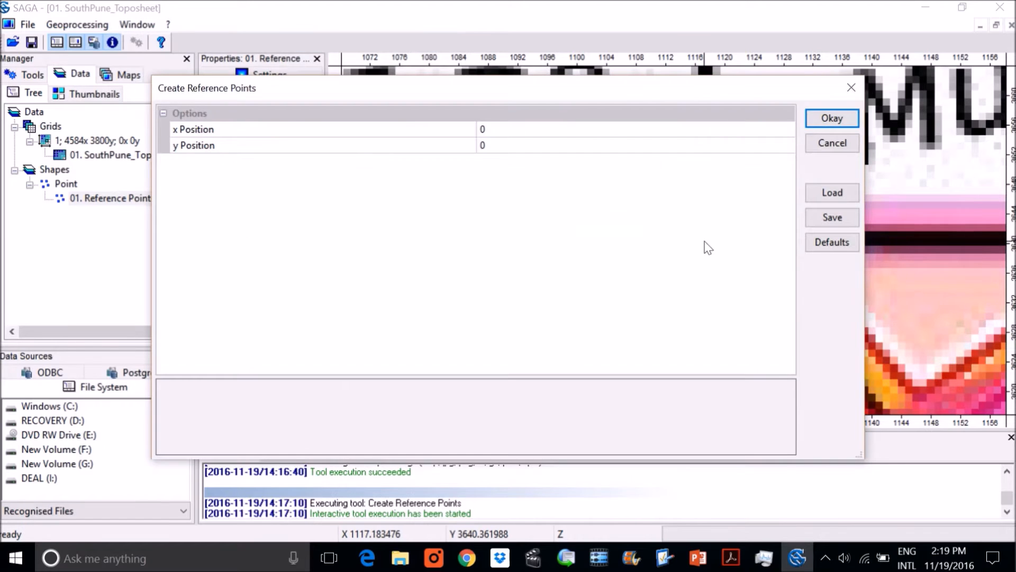
# Reposition the Create Reference Points dialog and open its x Position value for editing
pyautogui.moveTo(241, 95); pyautogui.dragTo(307, 100)
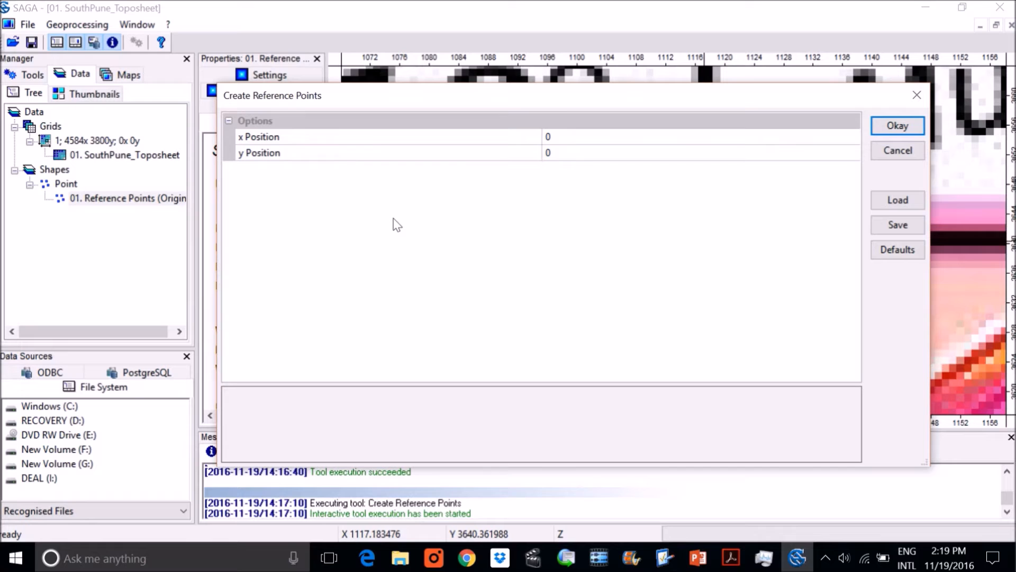
pyautogui.click(574, 139)
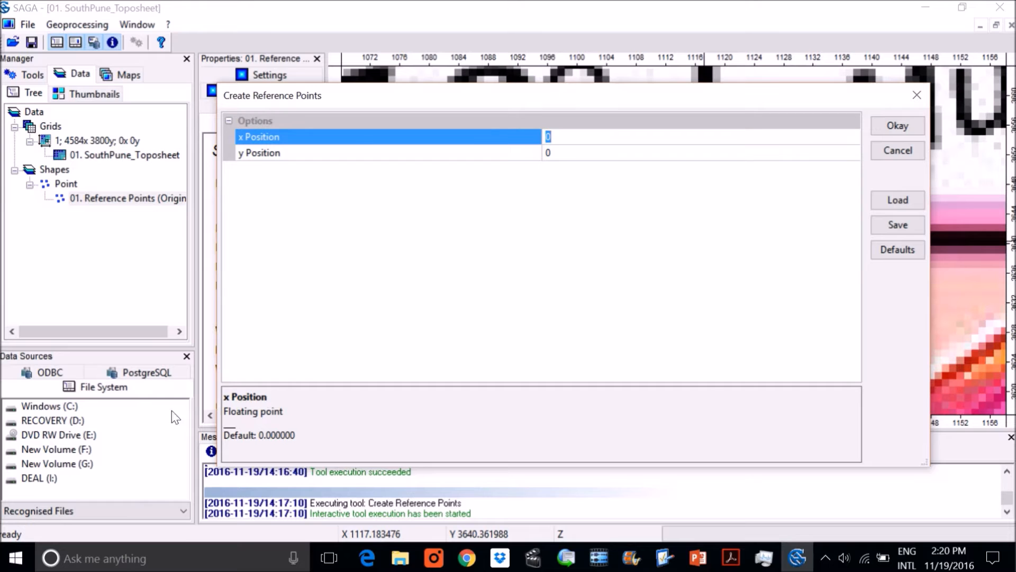
pyautogui.click(96, 561)
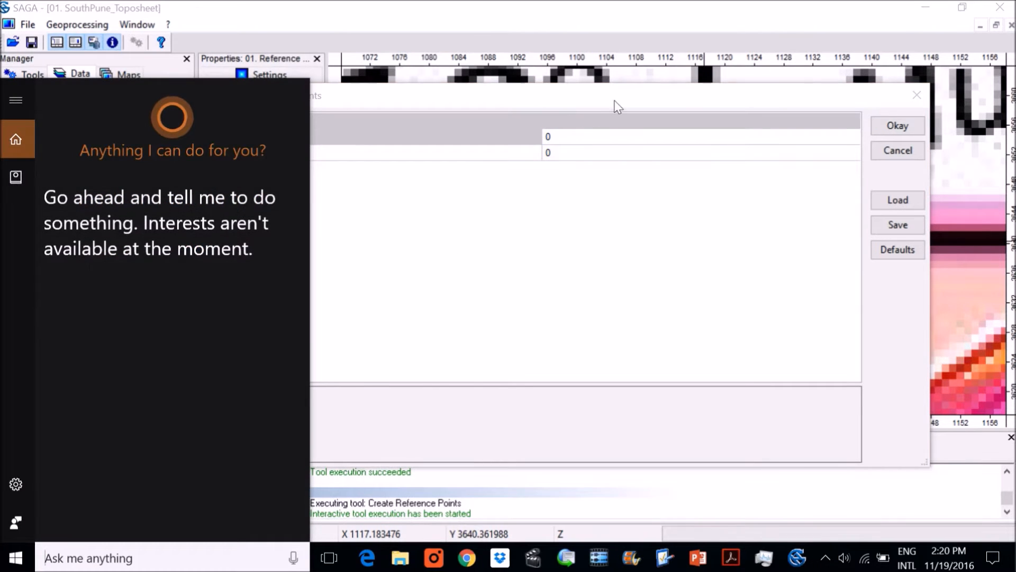
pyautogui.click(685, 101)
pyautogui.moveTo(685, 101); pyautogui.dragTo(639, 160)
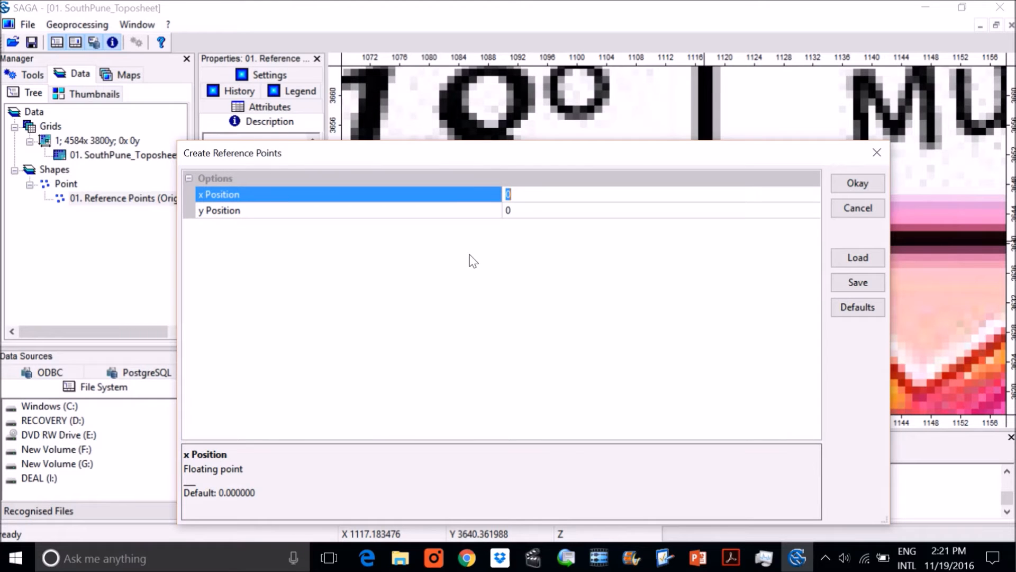
# Open the Windows Calculator and place it over the Create Reference Points dialog
pyautogui.click(133, 558)
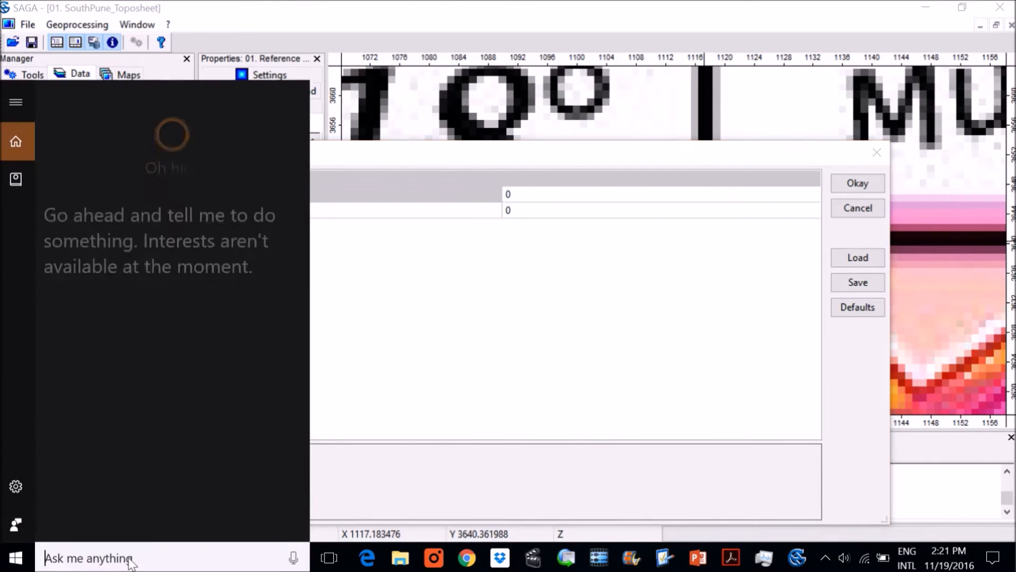
pyautogui.write('calc')
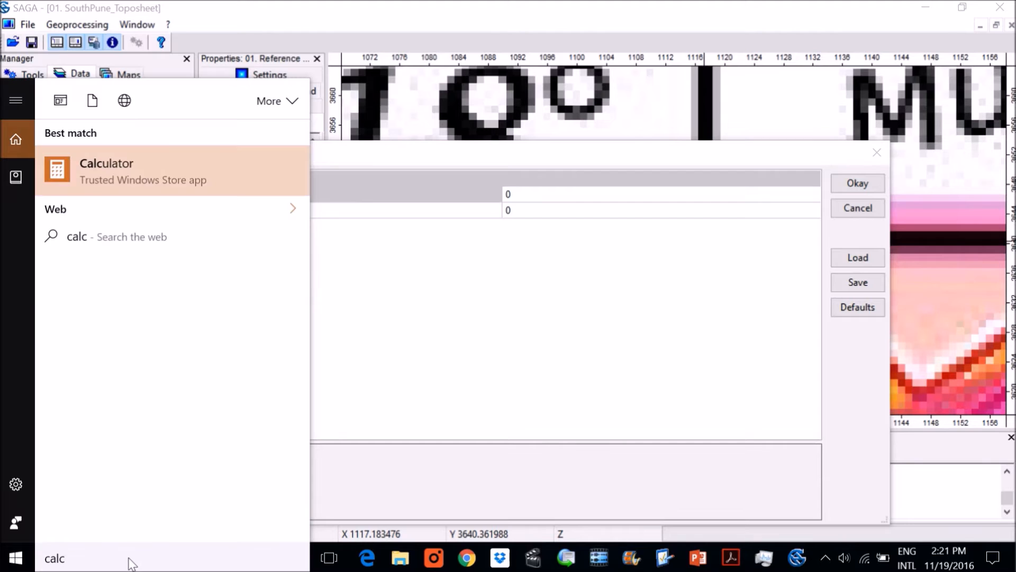
pyautogui.click(195, 172)
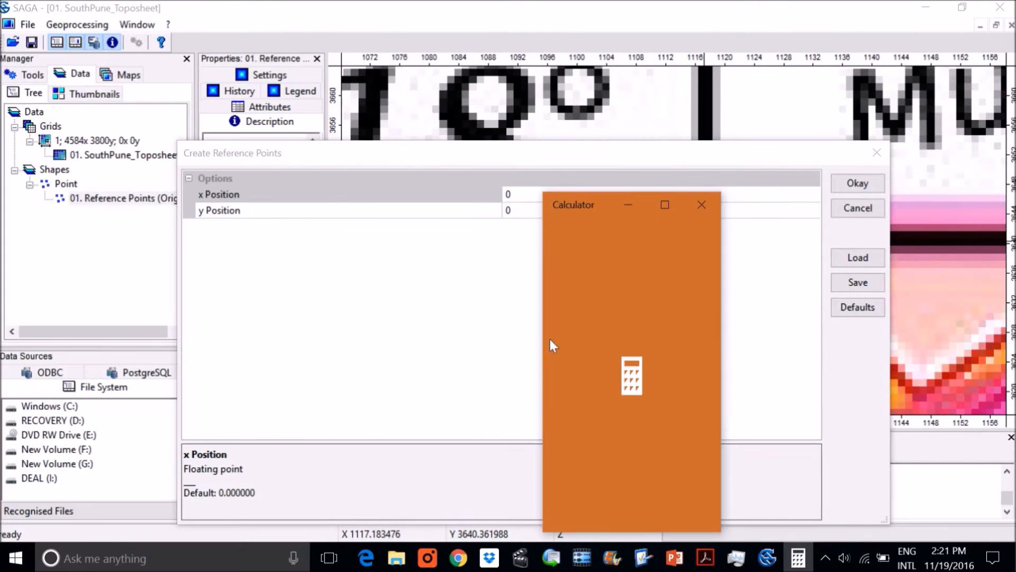
pyautogui.moveTo(580, 207); pyautogui.dragTo(435, 146)
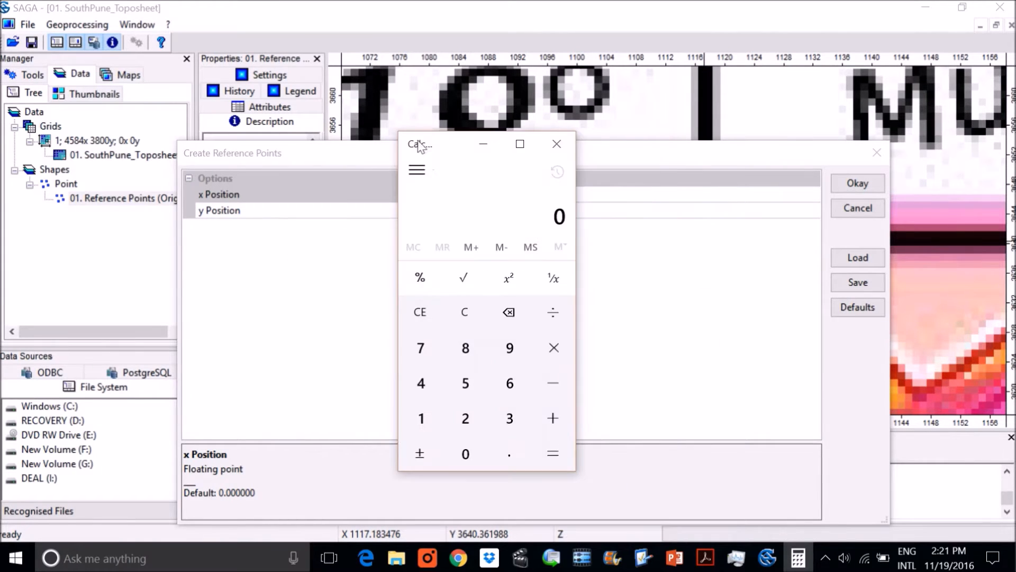
# Convert the longitude 73°49' to decimal degrees in Calculator by dividing 49 by 60 and adding 73
pyautogui.click(421, 383)
pyautogui.click(499, 351)
pyautogui.click(557, 317)
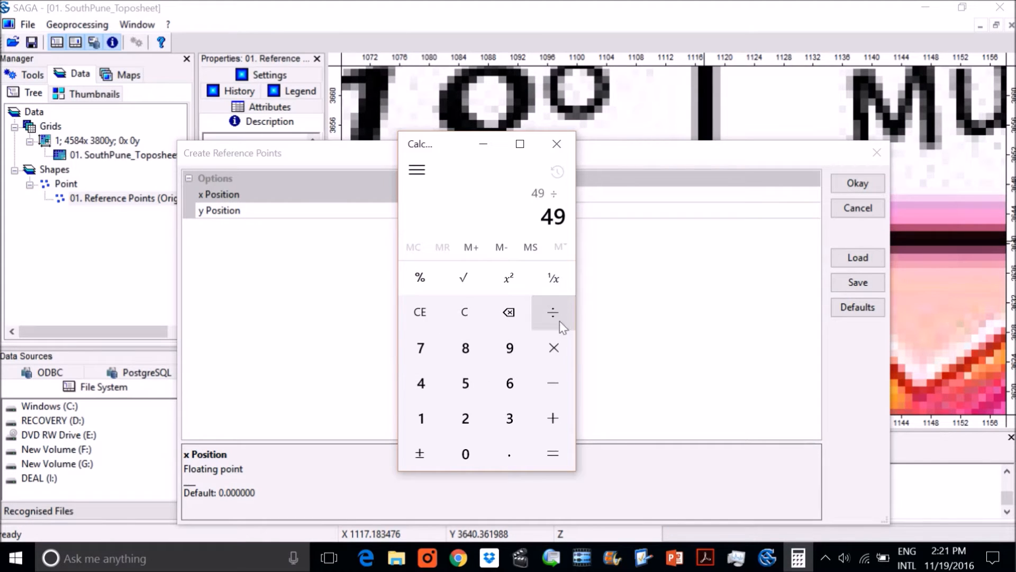
pyautogui.click(503, 383)
pyautogui.click(464, 455)
pyautogui.click(541, 447)
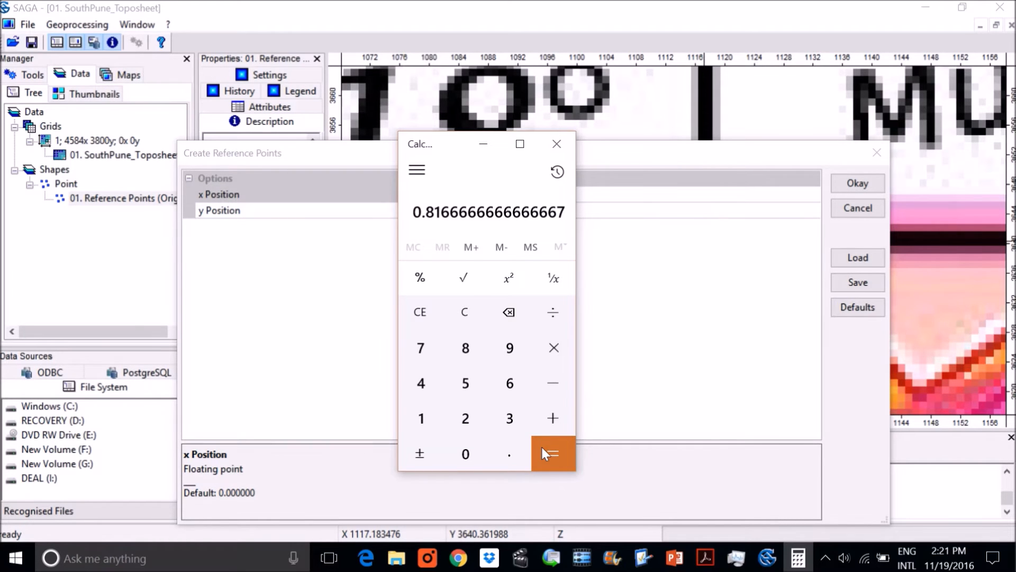
pyautogui.click(555, 417)
pyautogui.click(423, 360)
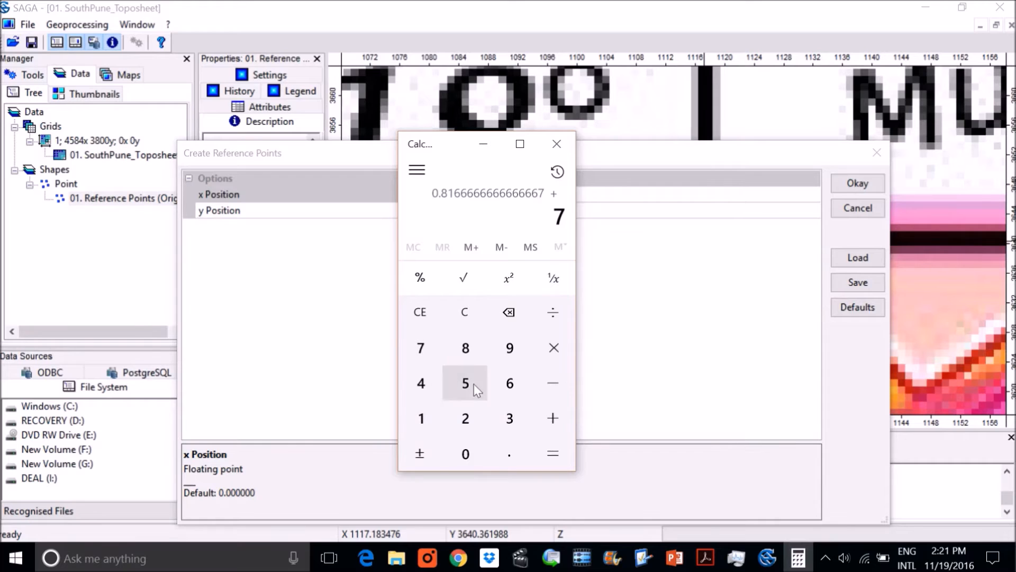
pyautogui.click(505, 415)
pyautogui.click(550, 444)
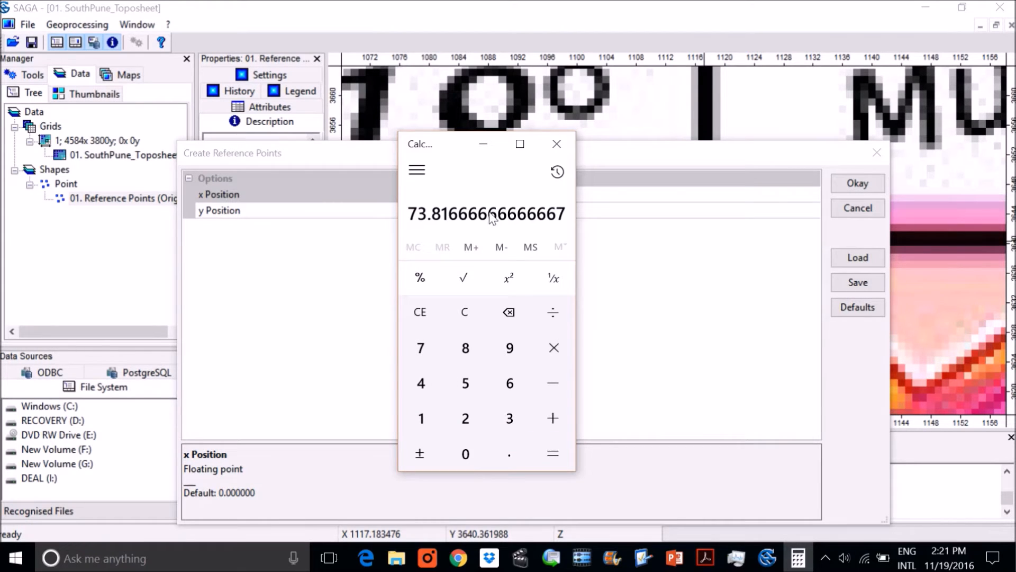
# Copy the calculated longitude and set the reference point's x Position to 73.81666666666667 in SAGA
pyautogui.rightClick(522, 214)
pyautogui.click(519, 166)
pyautogui.click(490, 146)
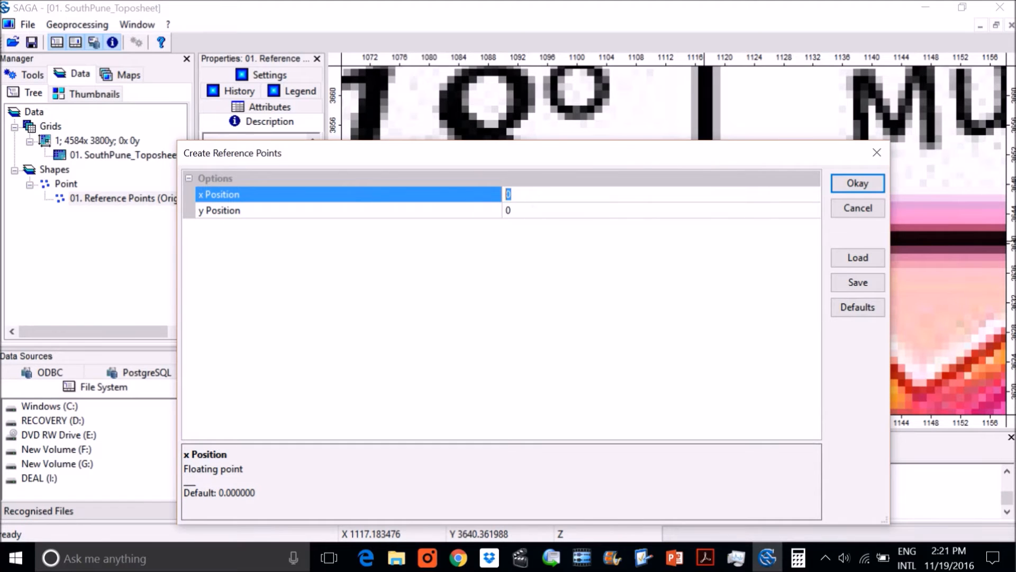
pyautogui.hotkey('ctrl', 'v')
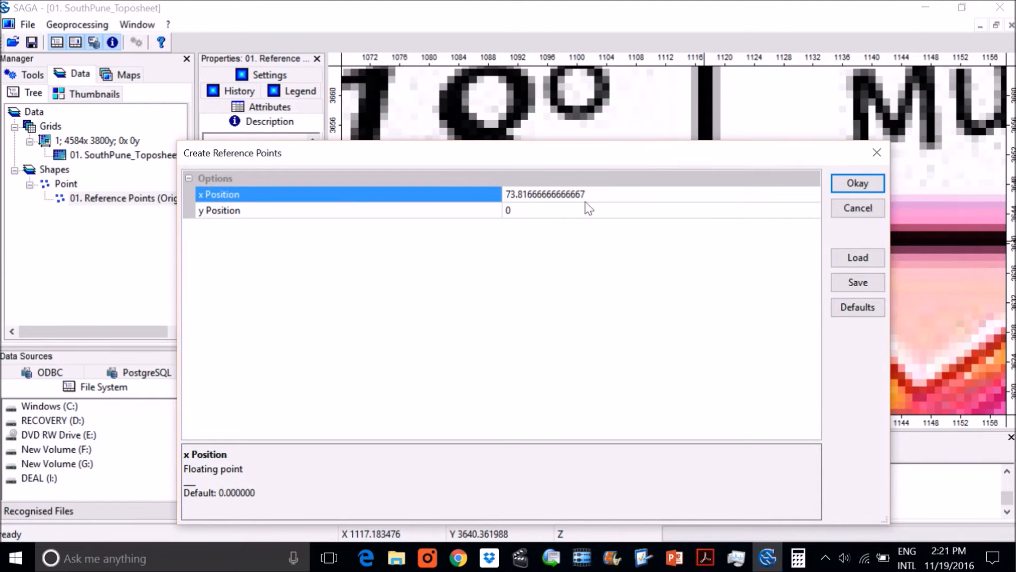
pyautogui.click(324, 215)
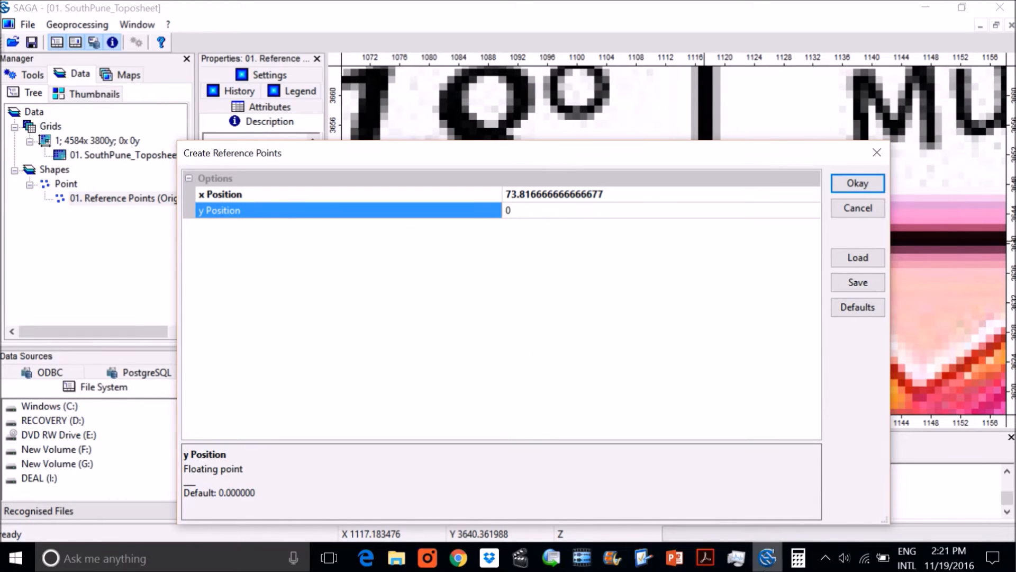
# Switch to Calculator and convert the latitude 18°28' to decimal degrees by dividing 28 by 60 and adding 18
pyautogui.click(797, 560)
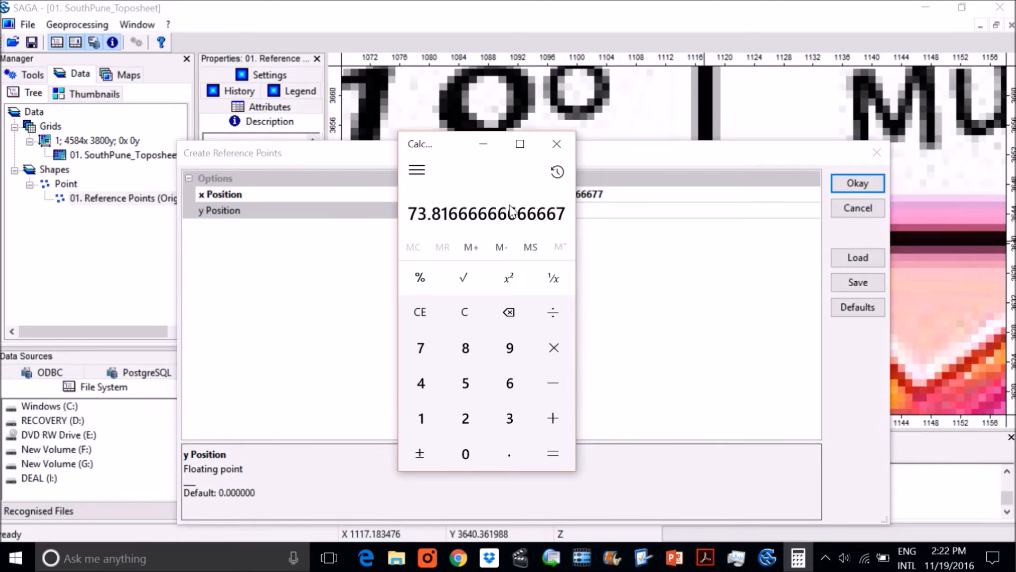
pyautogui.click(468, 310)
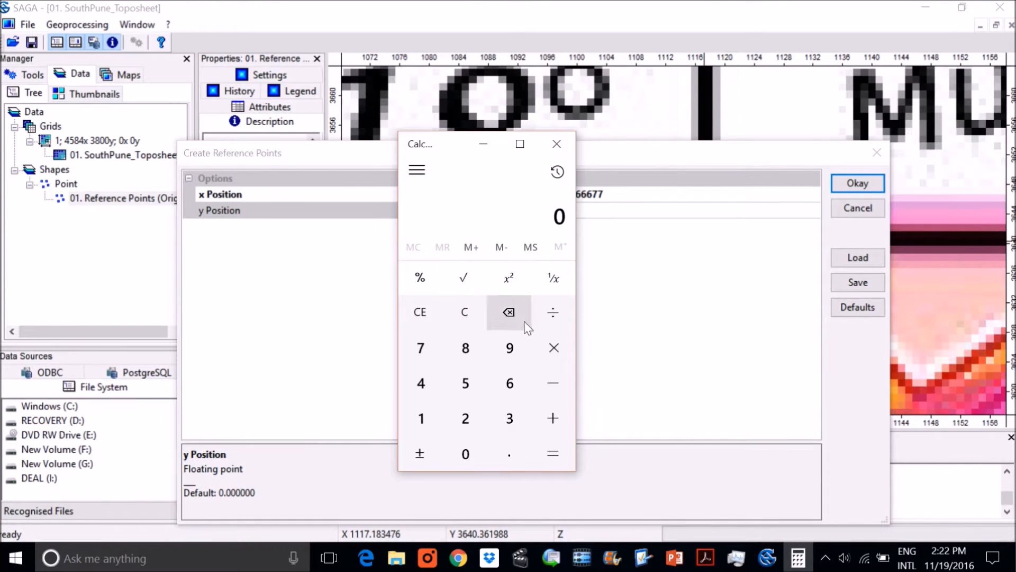
pyautogui.click(465, 417)
pyautogui.click(466, 346)
pyautogui.click(553, 312)
pyautogui.click(510, 382)
pyautogui.click(465, 454)
pyautogui.click(553, 453)
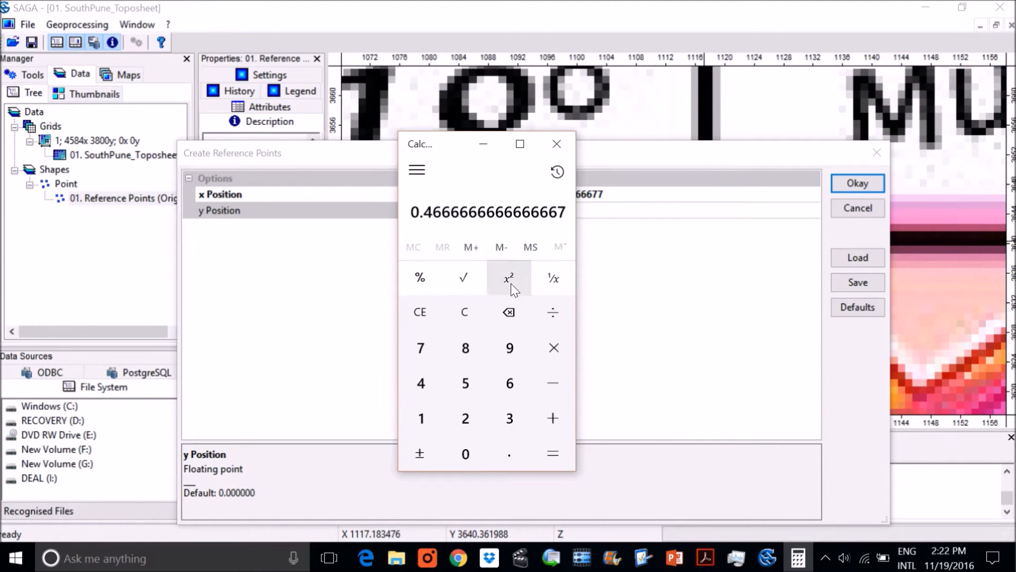
pyautogui.click(555, 418)
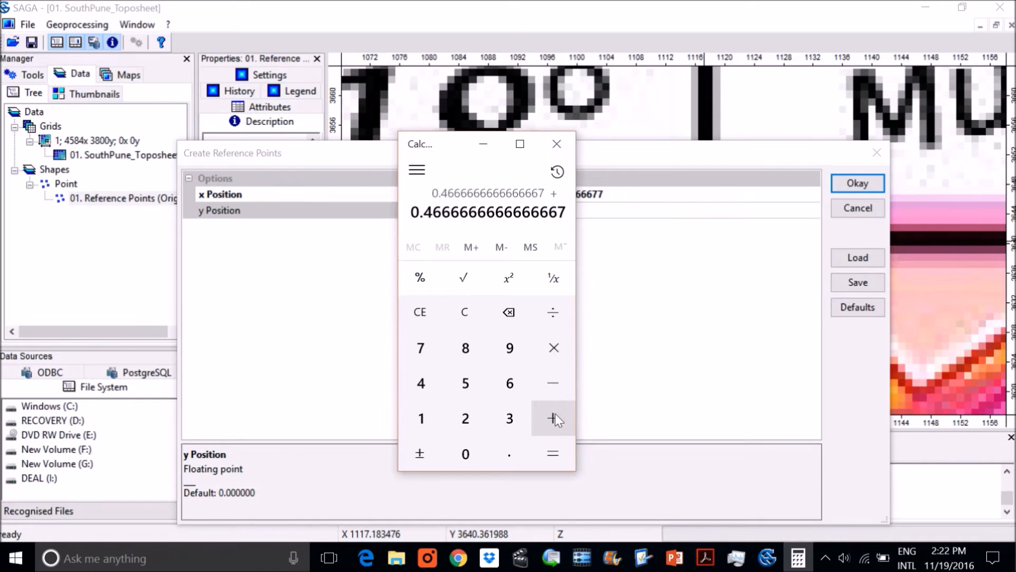
pyautogui.click(421, 418)
pyautogui.click(465, 348)
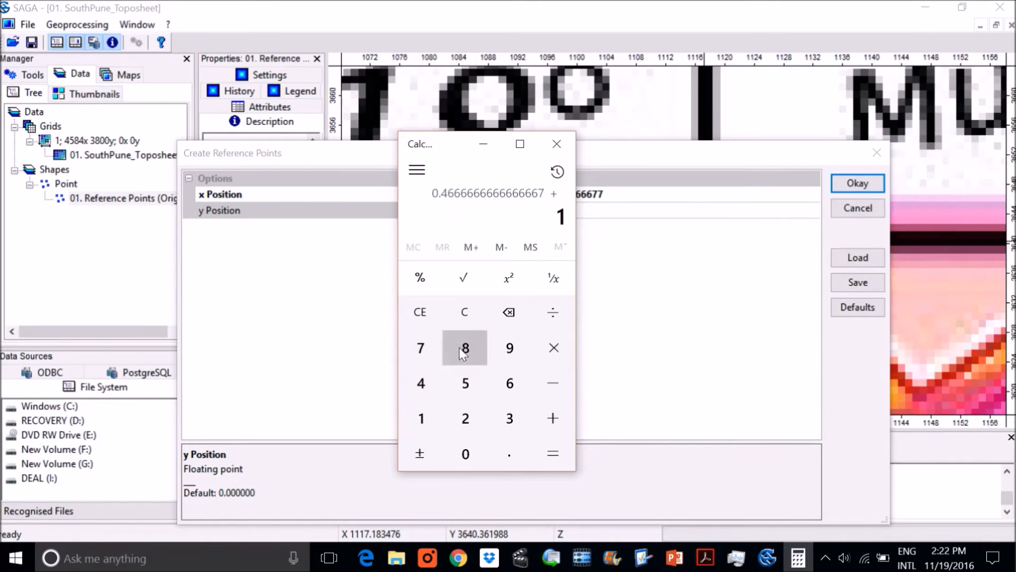
pyautogui.click(545, 449)
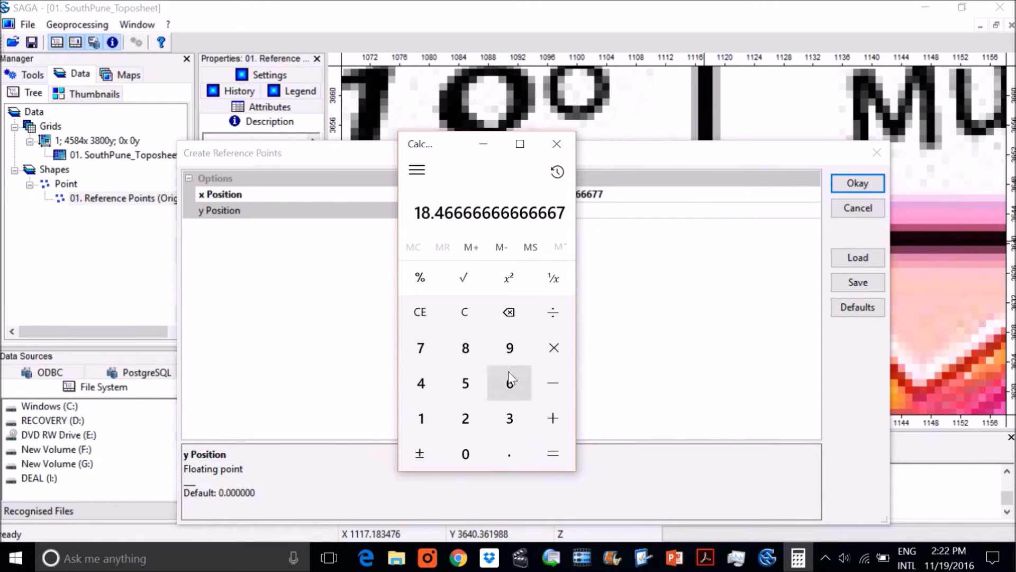
# Copy the calculated latitude, set the y Position to 18.46666666666667 in SAGA, and accept the reference point
pyautogui.rightClick(467, 221)
pyautogui.click(461, 170)
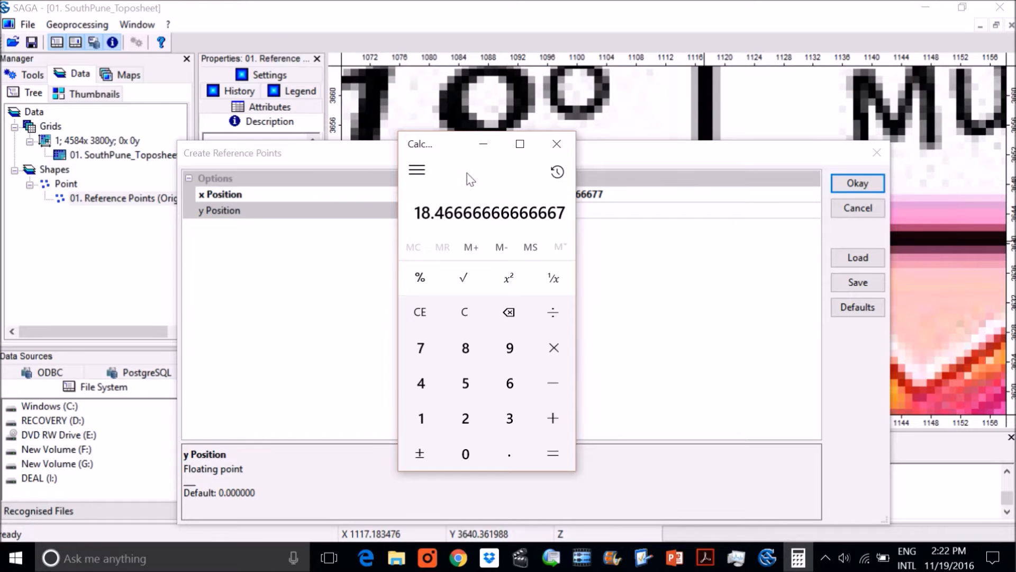
pyautogui.click(593, 210)
pyautogui.moveTo(595, 211); pyautogui.dragTo(433, 218)
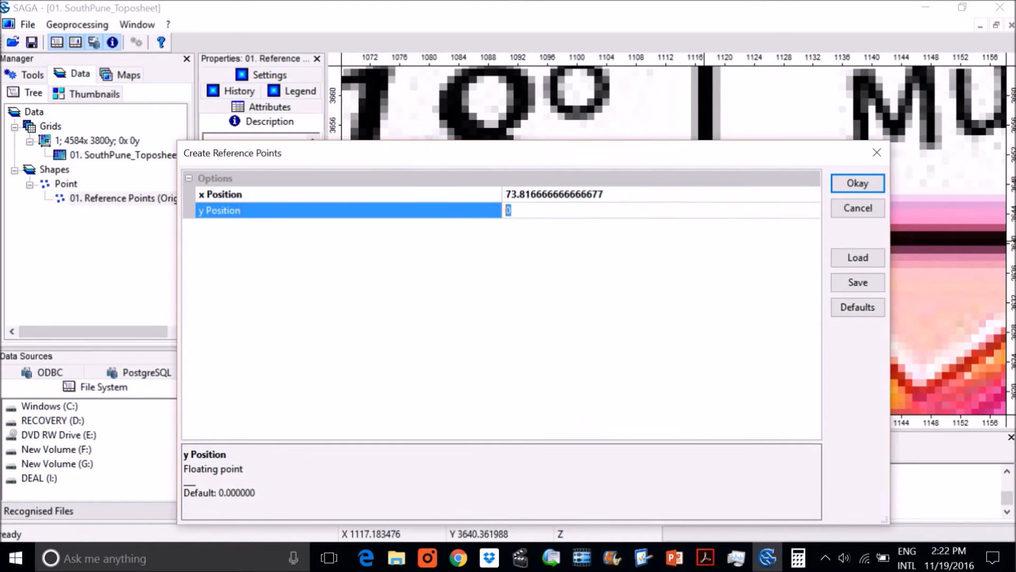
pyautogui.hotkey('ctrl', 'v')
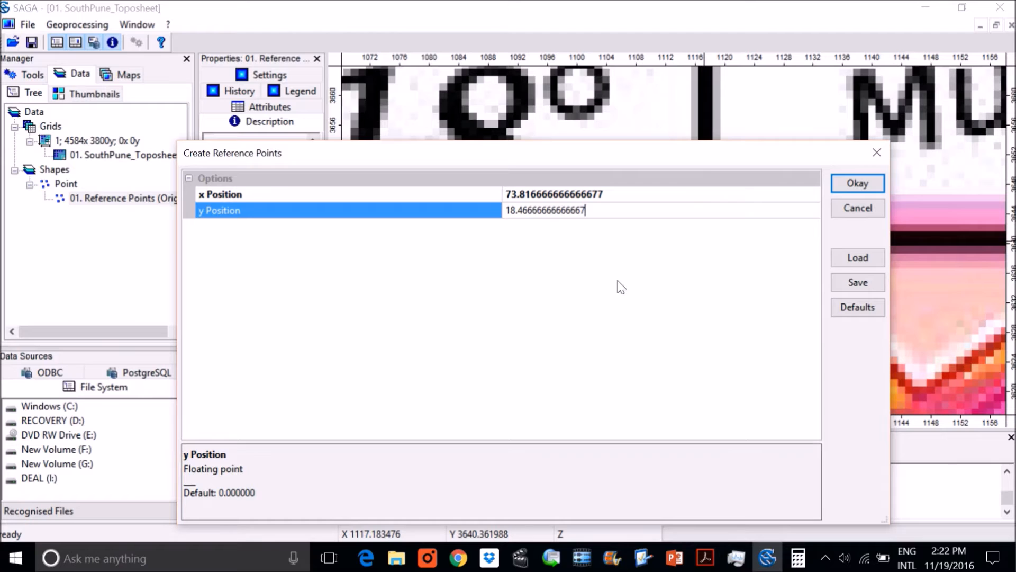
pyautogui.press('Return')
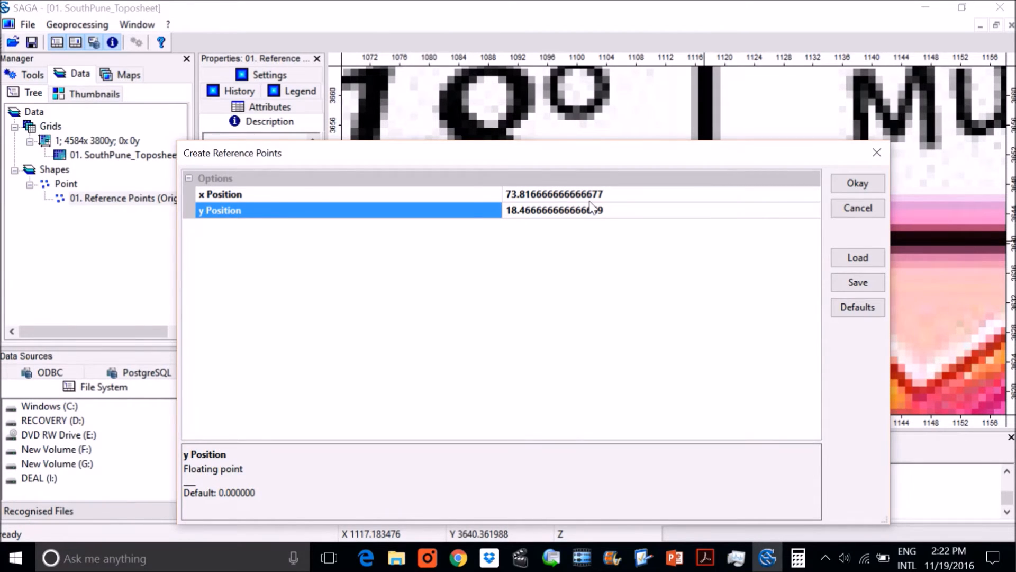
pyautogui.click(858, 183)
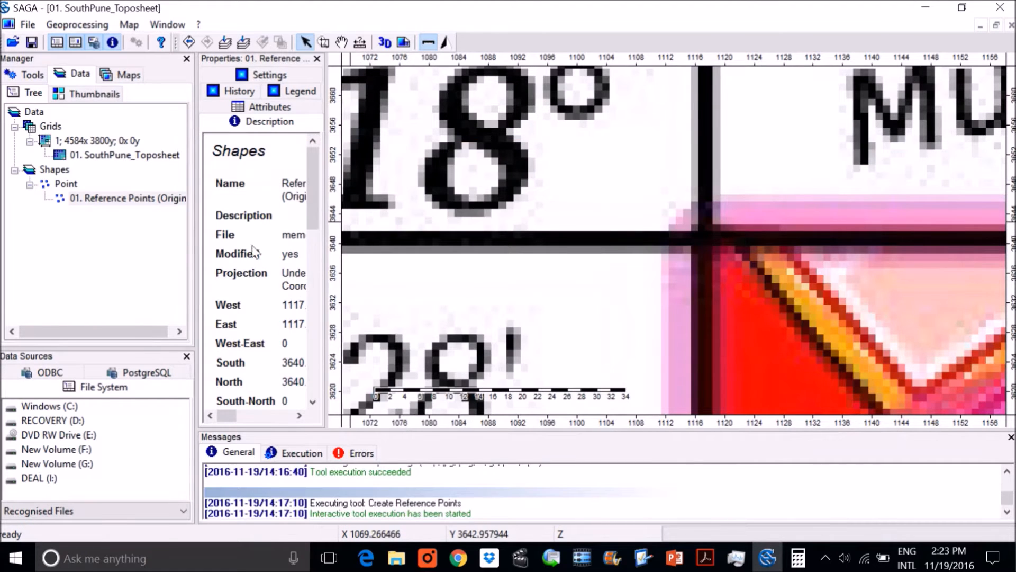
# Widen the Properties pane to examine the Reference Points (Origin) layer's extent values, and narrow the pane again
pyautogui.moveTo(322, 324); pyautogui.dragTo(462, 341)
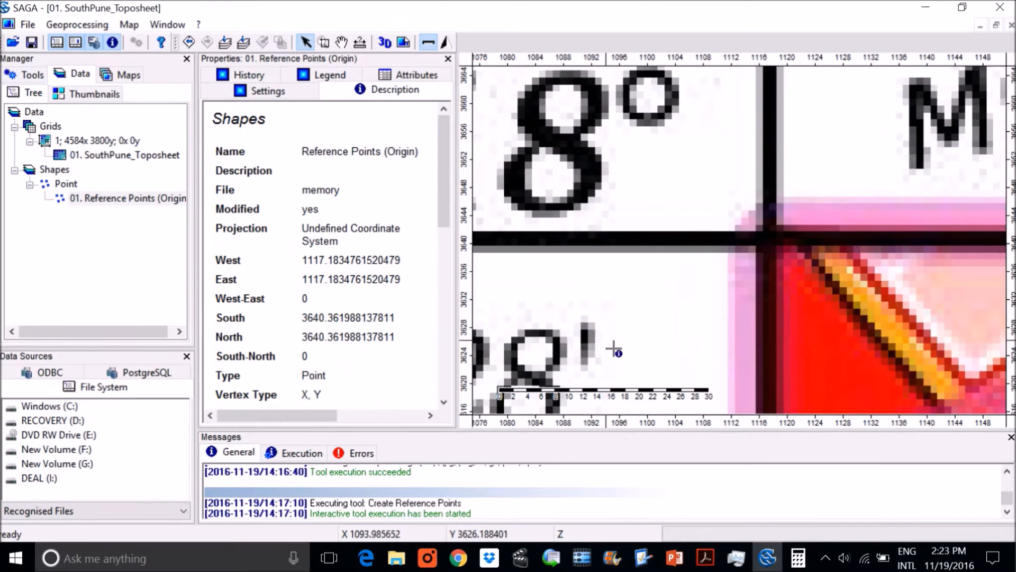
pyautogui.scroll(-3, 603, 308)
pyautogui.scroll(-1, 709, 273)
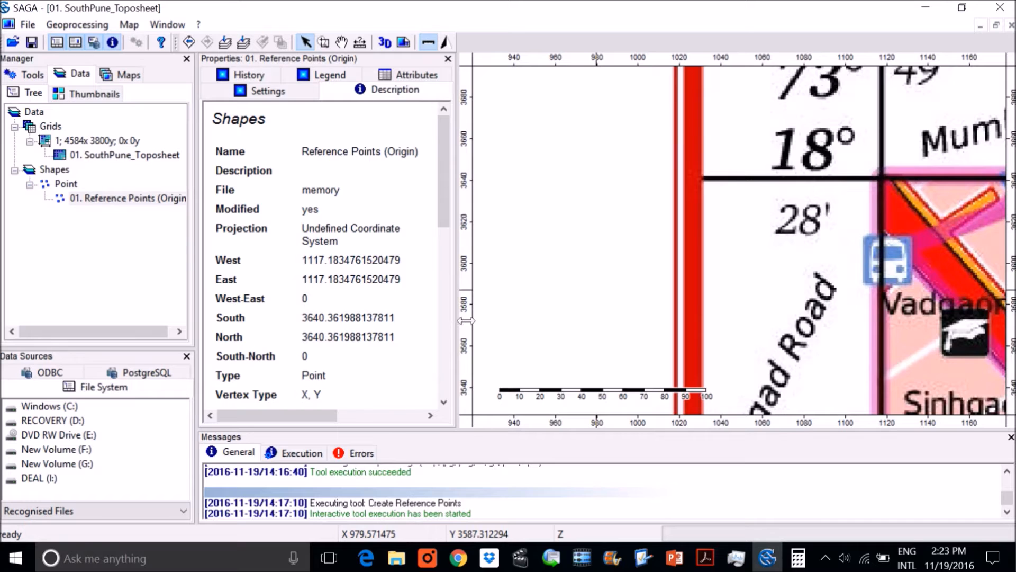
pyautogui.moveTo(456, 325); pyautogui.dragTo(296, 331)
# Zoom the map to the 73°52' and 18°28' grid line crossing in the toposheet's upper-right corner
pyautogui.scroll(-4, 868, 330)
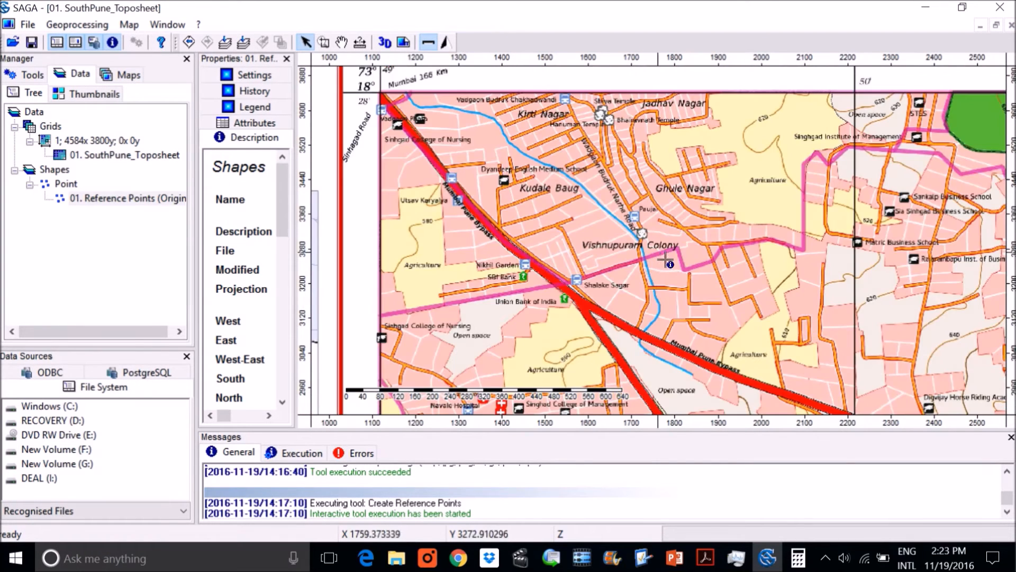
pyautogui.scroll(-5, 726, 259)
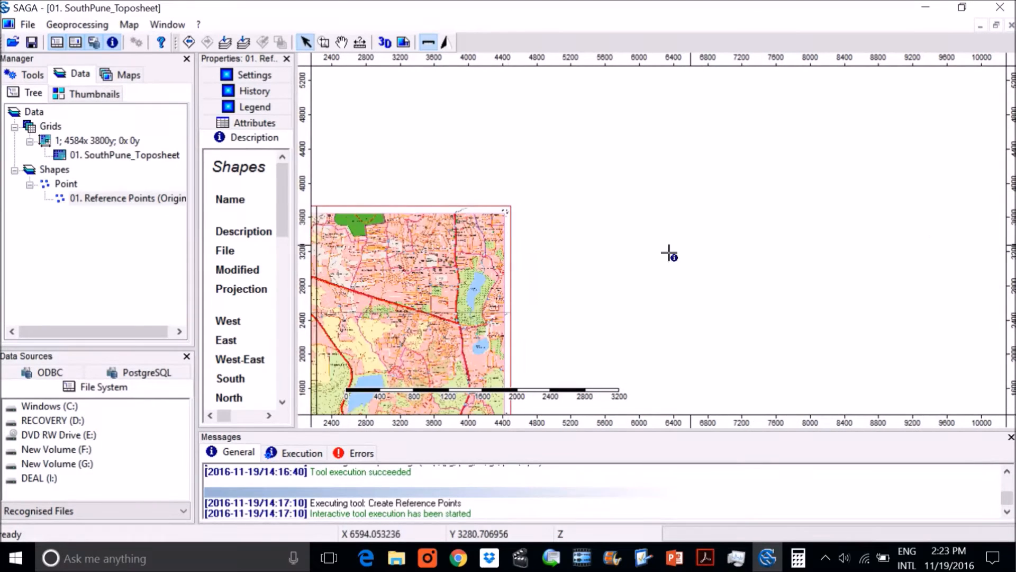
pyautogui.scroll(5, 515, 231)
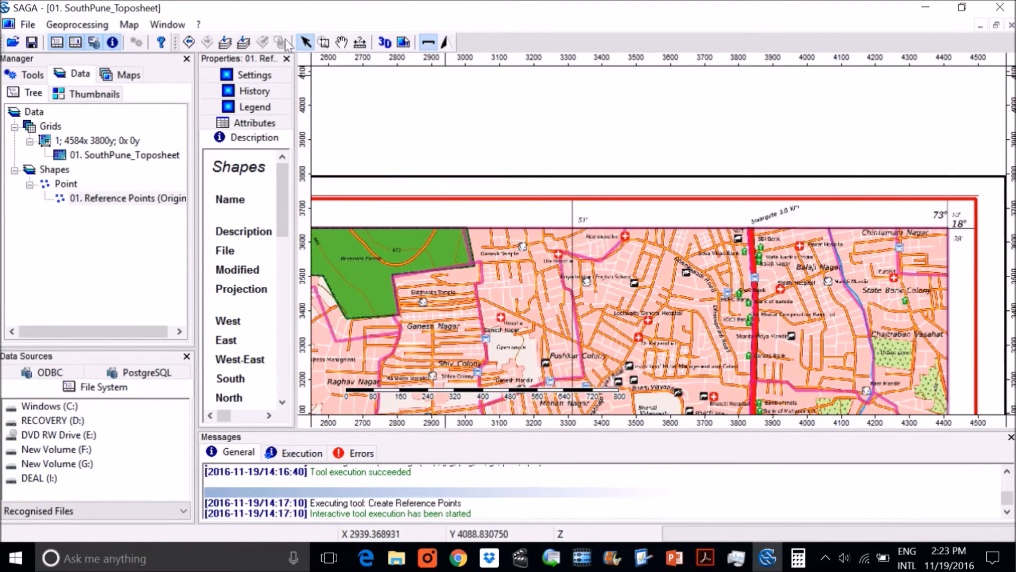
pyautogui.click(324, 44)
pyautogui.moveTo(930, 198); pyautogui.dragTo(1000, 286)
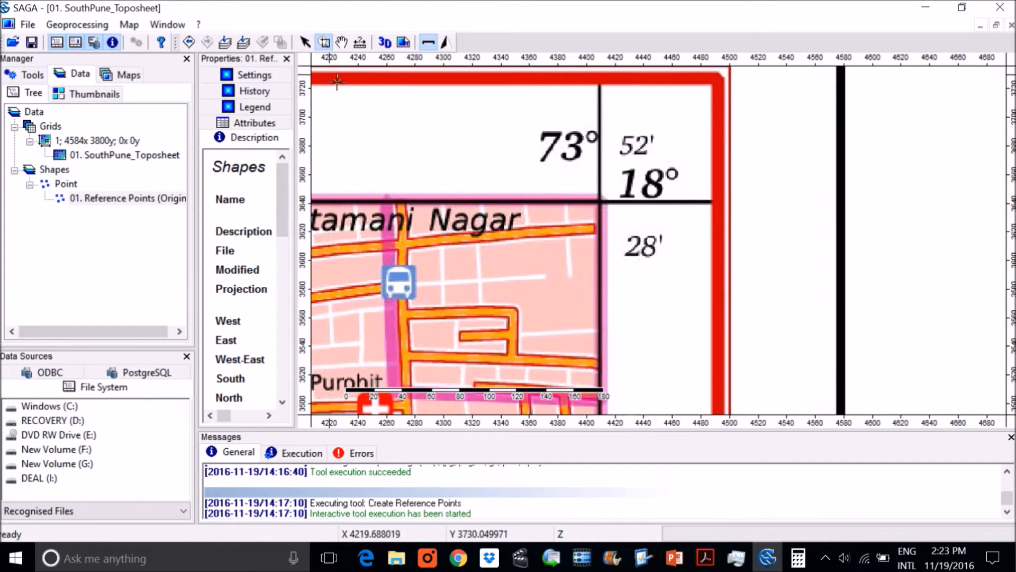
# Open Notepad below the crossing's labels and note its coordinates on two lines as "73 52" and "18 28"
pyautogui.click(225, 559)
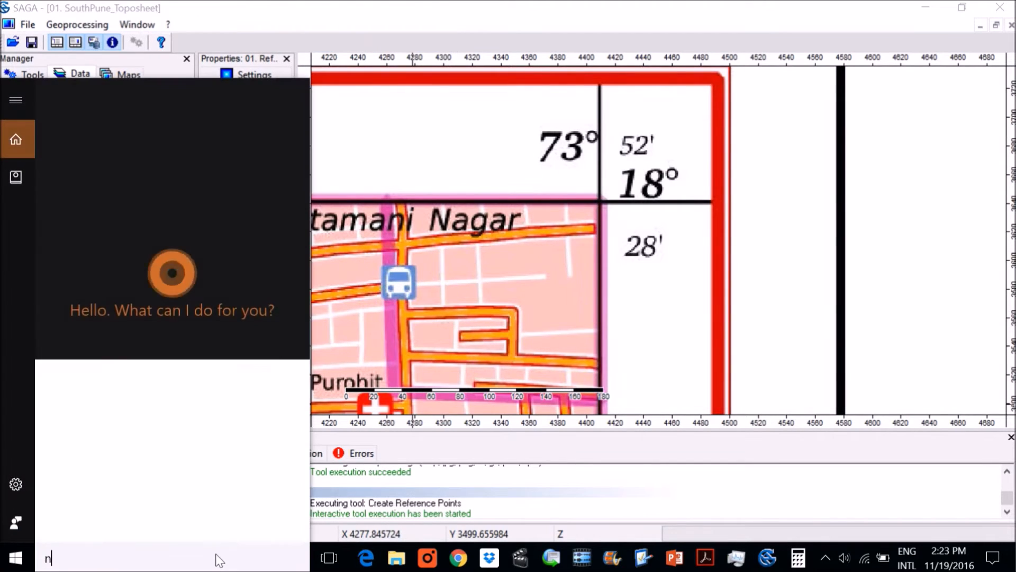
pyautogui.write('note')
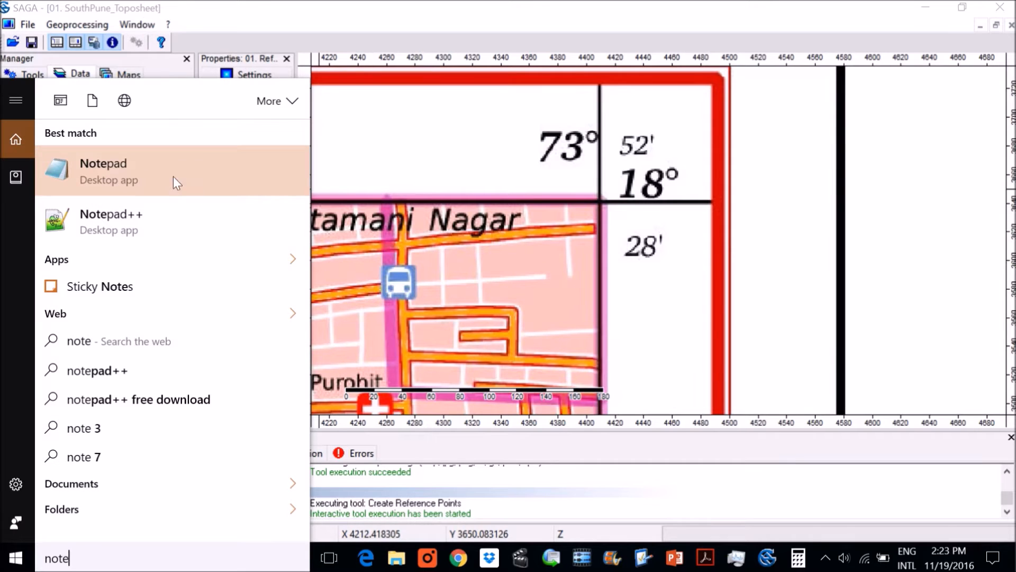
pyautogui.click(177, 181)
pyautogui.moveTo(711, 359); pyautogui.dragTo(444, 262)
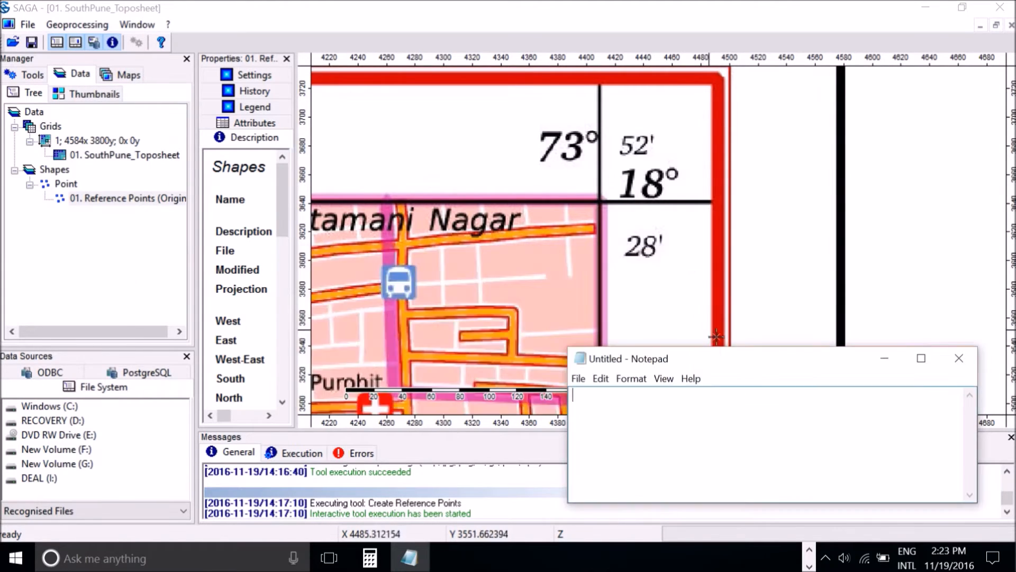
pyautogui.moveTo(710, 359); pyautogui.dragTo(406, 267)
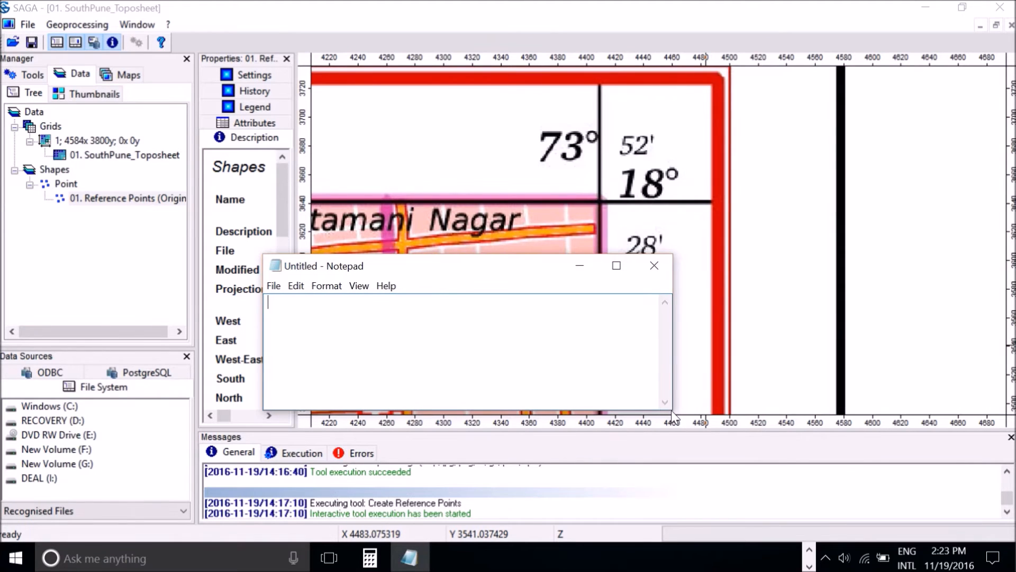
pyautogui.moveTo(671, 409); pyautogui.dragTo(804, 409)
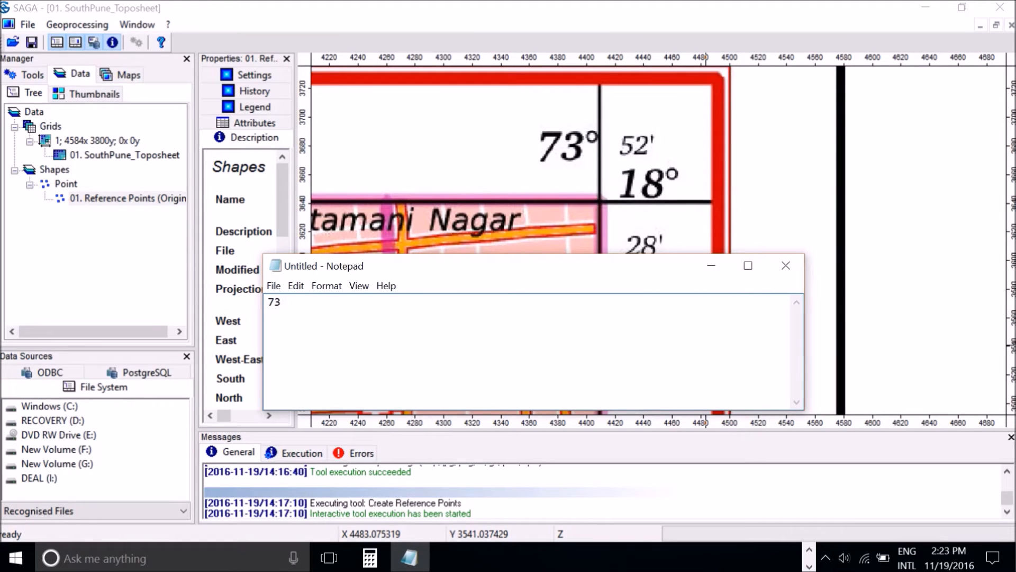
pyautogui.write('52')
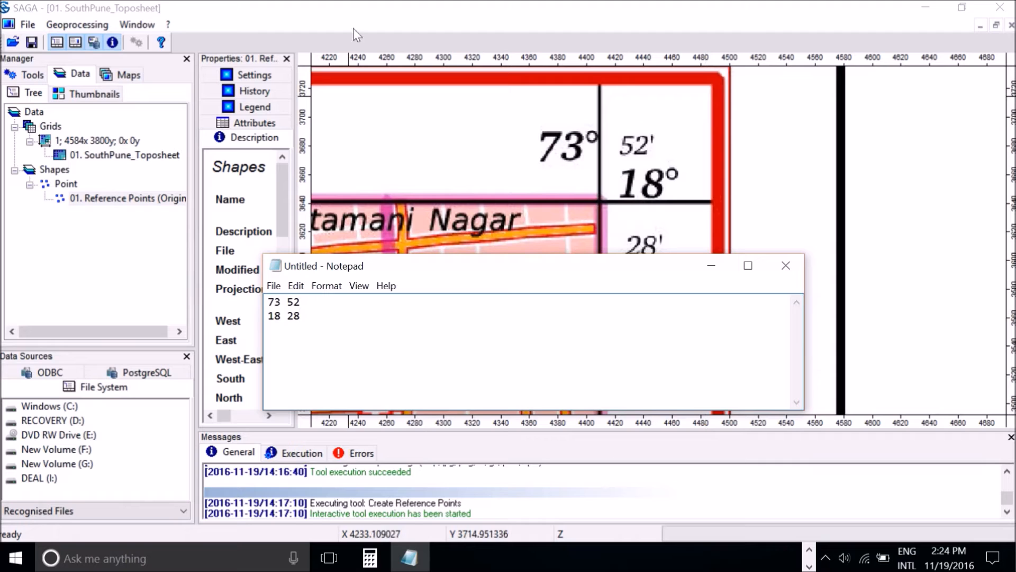
pyautogui.moveTo(465, 266); pyautogui.dragTo(422, 280)
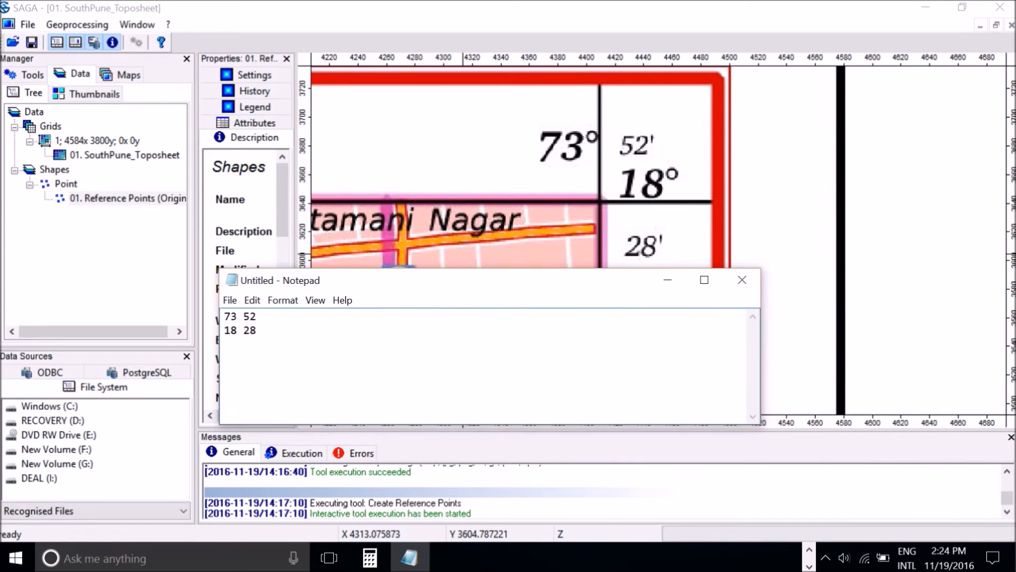
# Open Calculator beside the map labels, clear it, and divide the longitude minutes 52 by 60
pyautogui.click(370, 557)
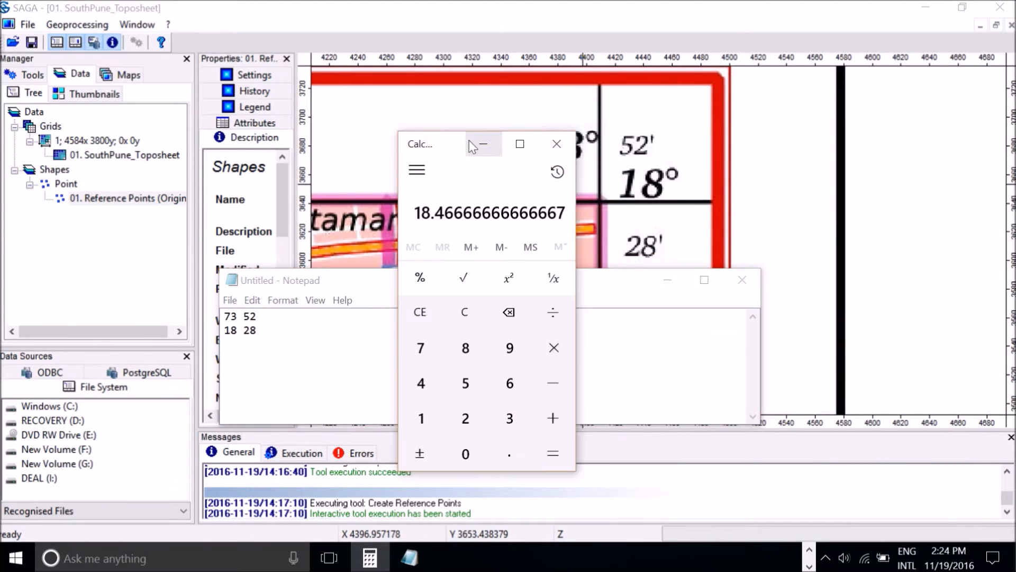
pyautogui.moveTo(466, 148); pyautogui.dragTo(757, 197)
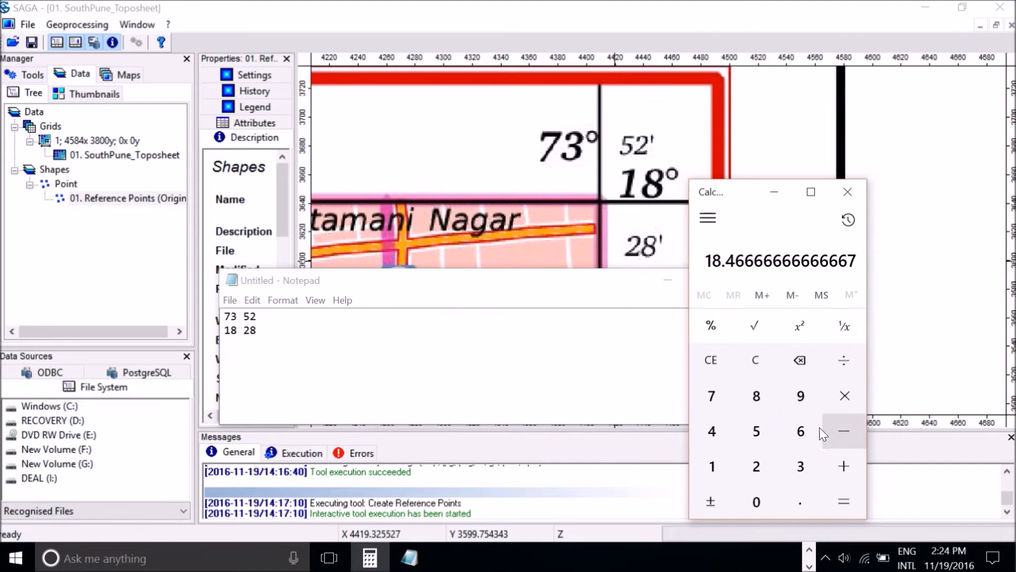
pyautogui.click(757, 361)
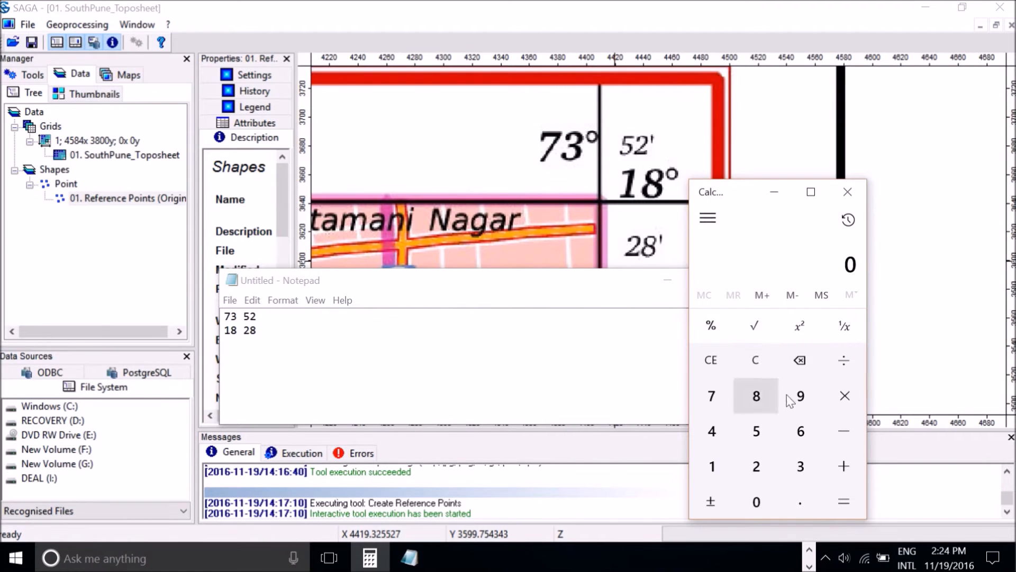
pyautogui.doubleClick(249, 316)
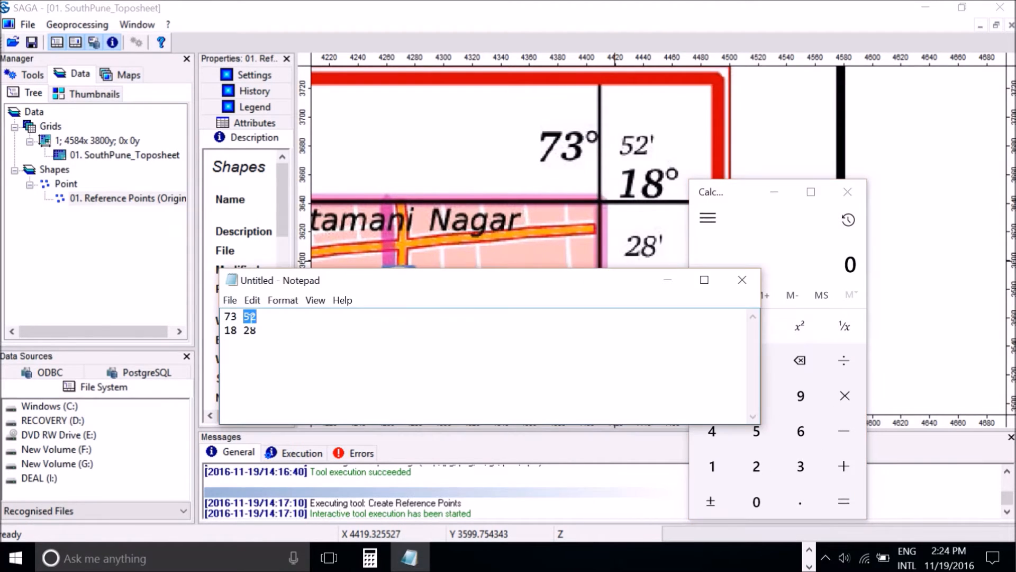
pyautogui.click(762, 435)
pyautogui.click(767, 459)
pyautogui.click(832, 376)
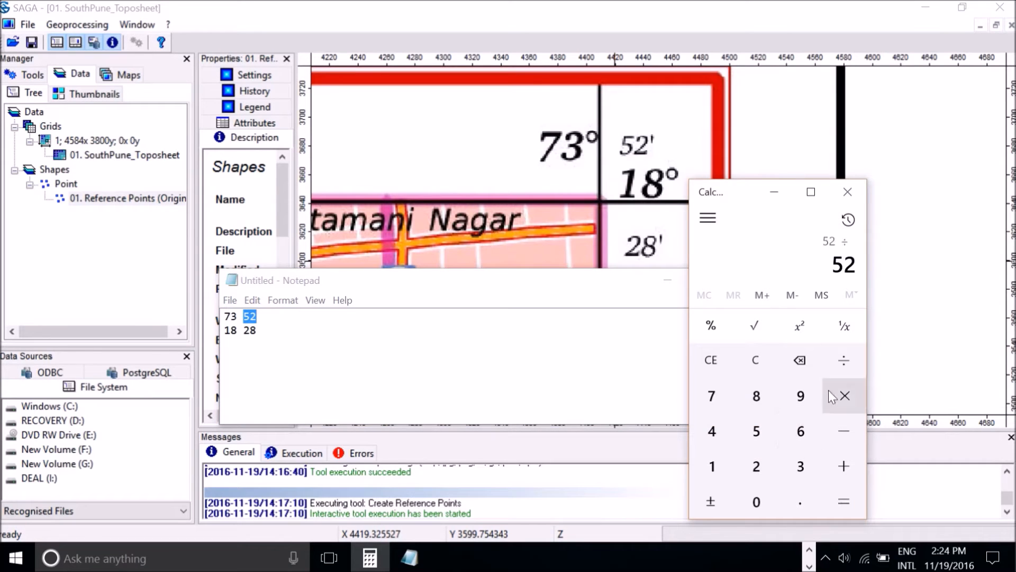
pyautogui.click(800, 430)
pyautogui.click(757, 501)
pyautogui.click(843, 502)
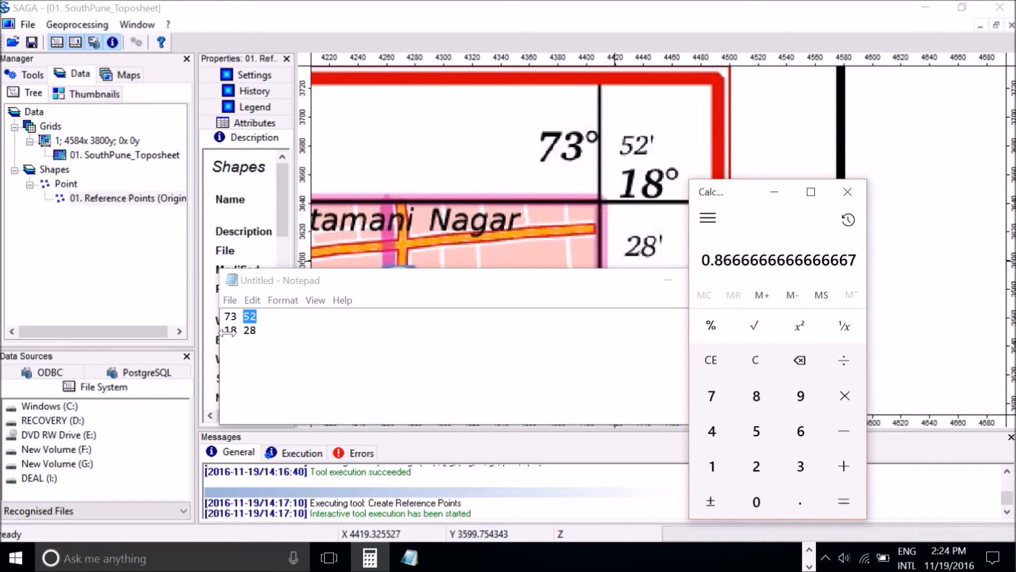
# Add 73 to the quotient and copy 73.86666666666667 into Notepad on a new line under "73 52"
pyautogui.click(841, 464)
pyautogui.click(712, 402)
pyautogui.click(801, 466)
pyautogui.click(844, 502)
pyautogui.rightClick(773, 268)
pyautogui.click(767, 217)
pyautogui.click(508, 339)
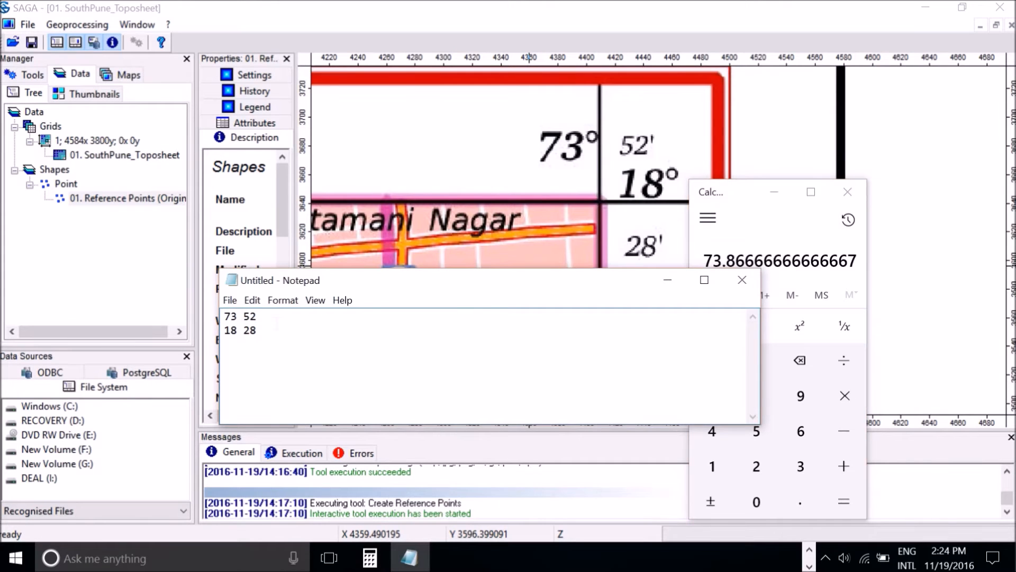
pyautogui.press('Return')
pyautogui.write('73.86666666666667')
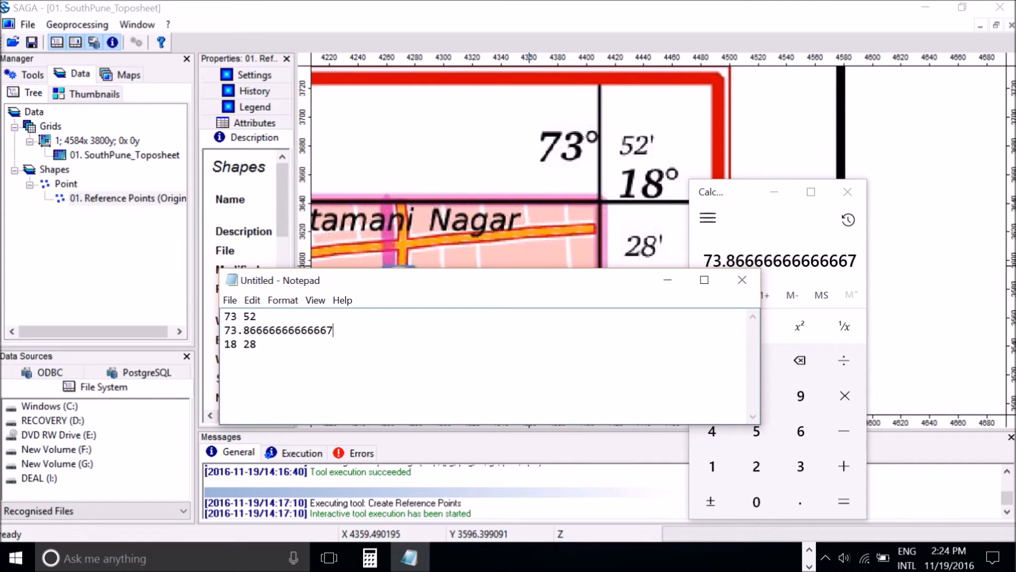
# Clear Calculator and divide the latitude minutes 28 by 60
pyautogui.click(788, 247)
pyautogui.click(757, 355)
pyautogui.click(759, 462)
pyautogui.click(756, 397)
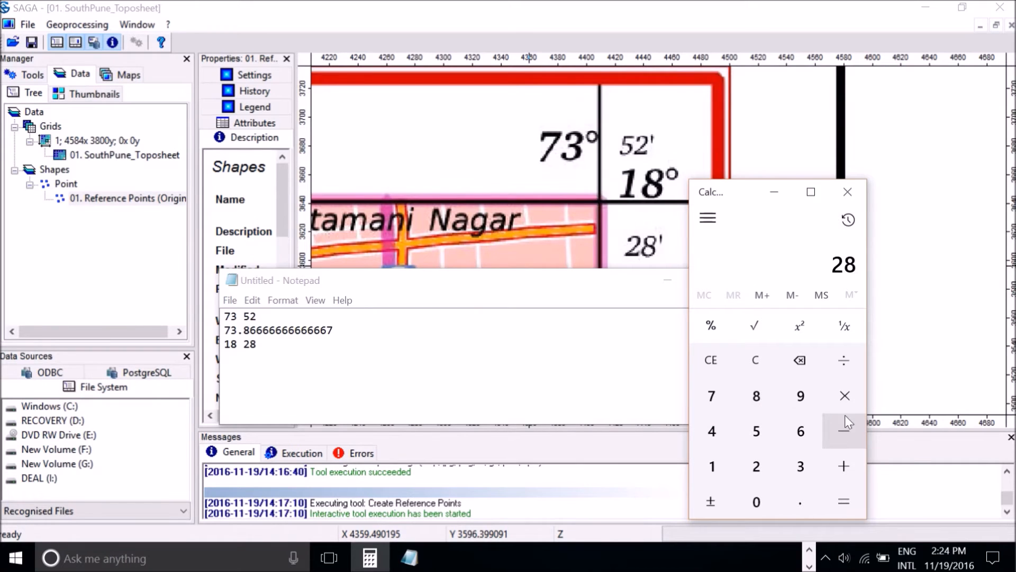
pyautogui.click(846, 373)
pyautogui.click(801, 430)
pyautogui.click(759, 500)
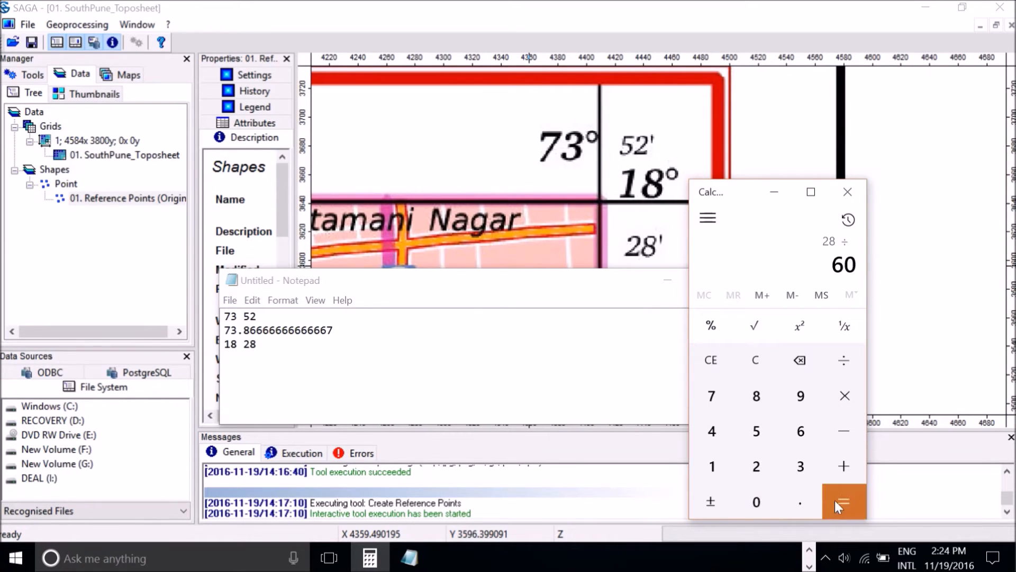
pyautogui.click(836, 500)
# Add 18 to the quotient and copy 18.46666666666667 into Notepad below "18 28"
pyautogui.click(844, 463)
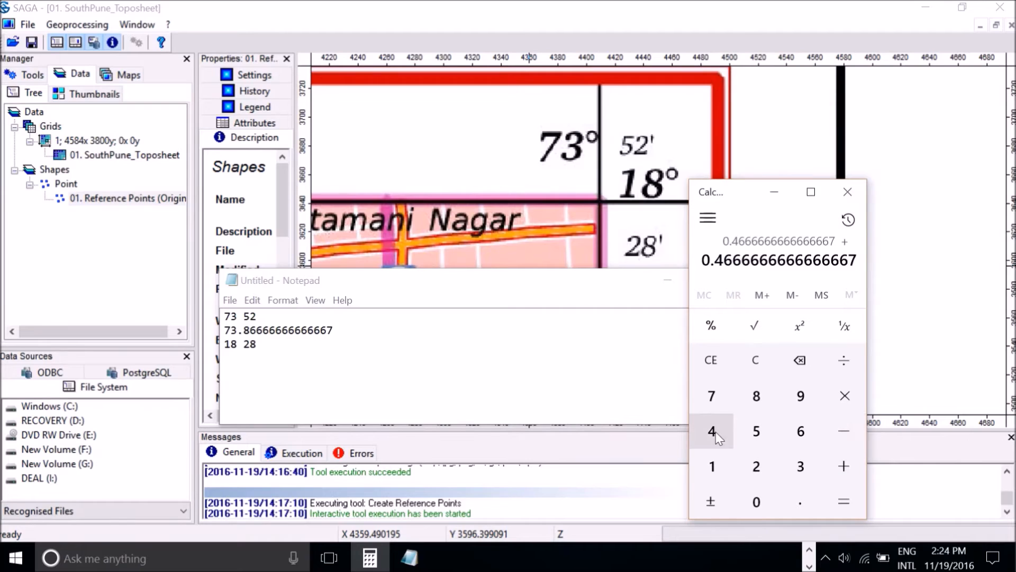
pyautogui.click(715, 465)
pyautogui.click(762, 400)
pyautogui.click(842, 495)
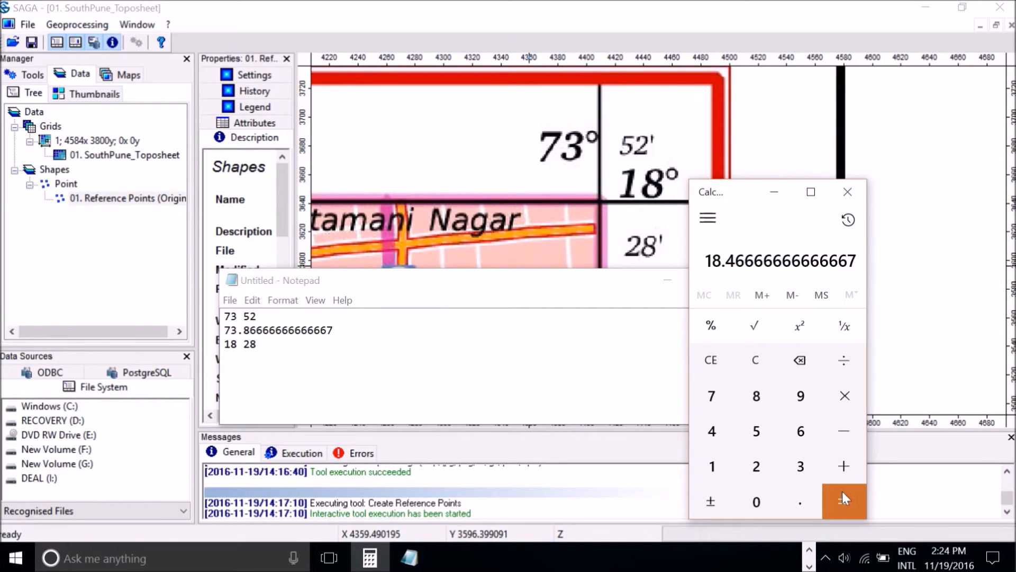
pyautogui.rightClick(802, 259)
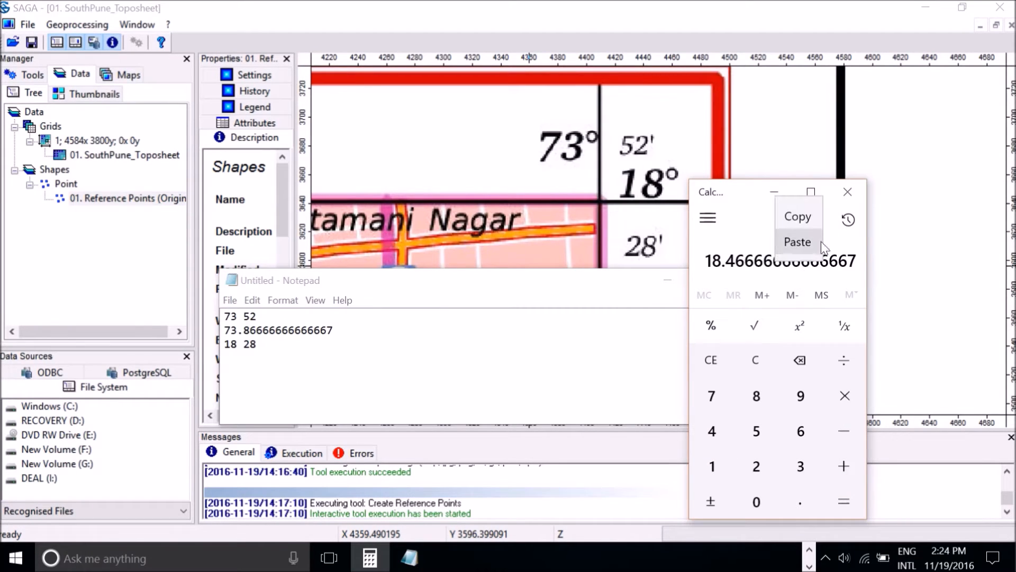
pyautogui.click(813, 221)
pyautogui.click(330, 362)
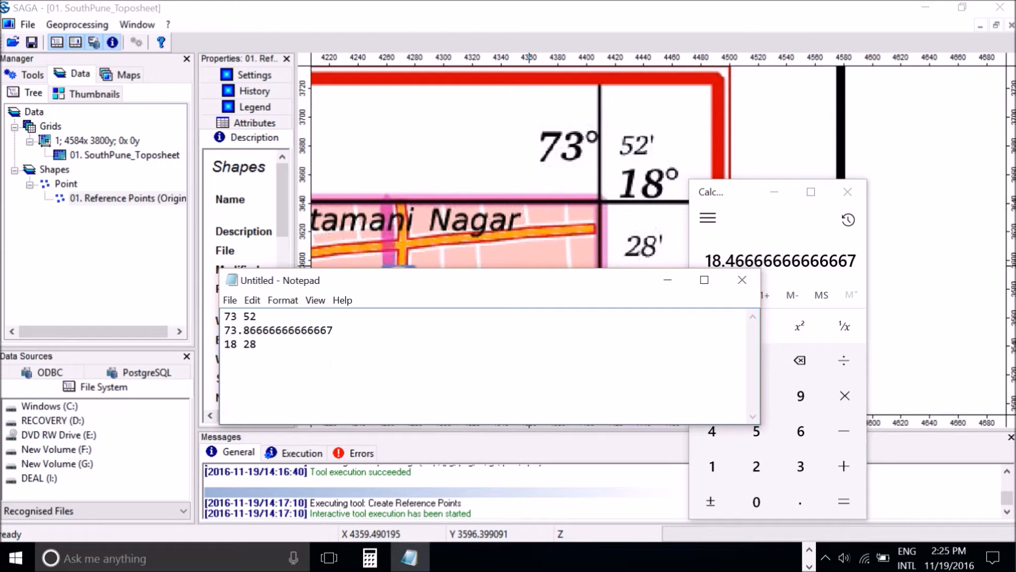
pyautogui.hotkey('ctrl', 'v')
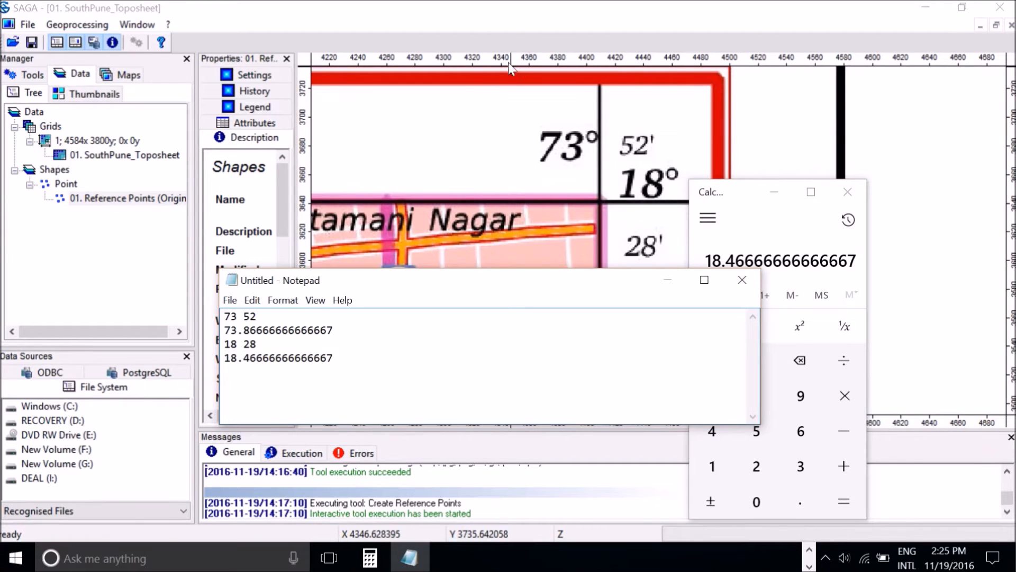
# Switch to SAGA and place a reference point on the 73°52' and 18°28' grid line crossing
pyautogui.click(478, 12)
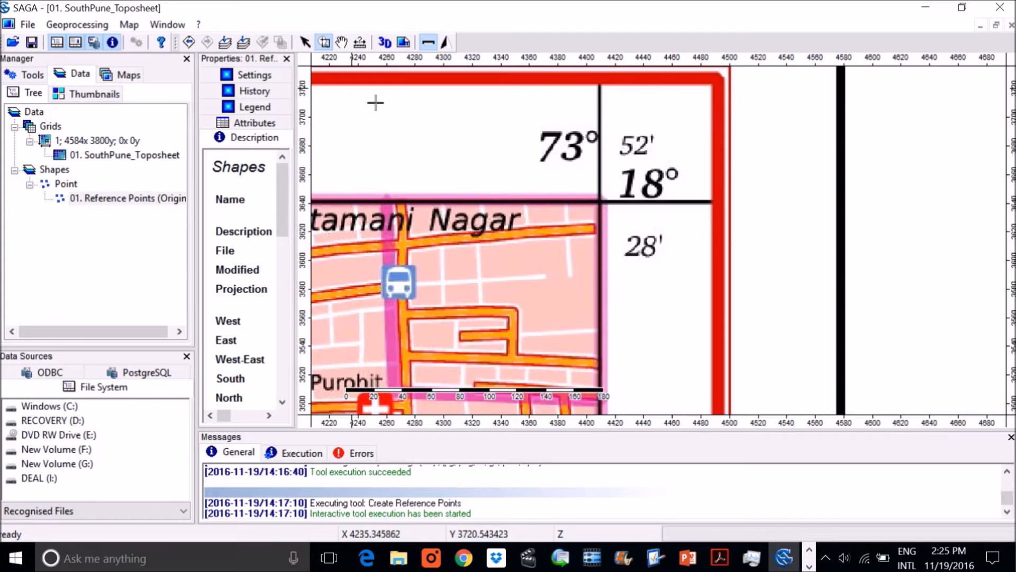
pyautogui.moveTo(558, 173); pyautogui.dragTo(627, 238)
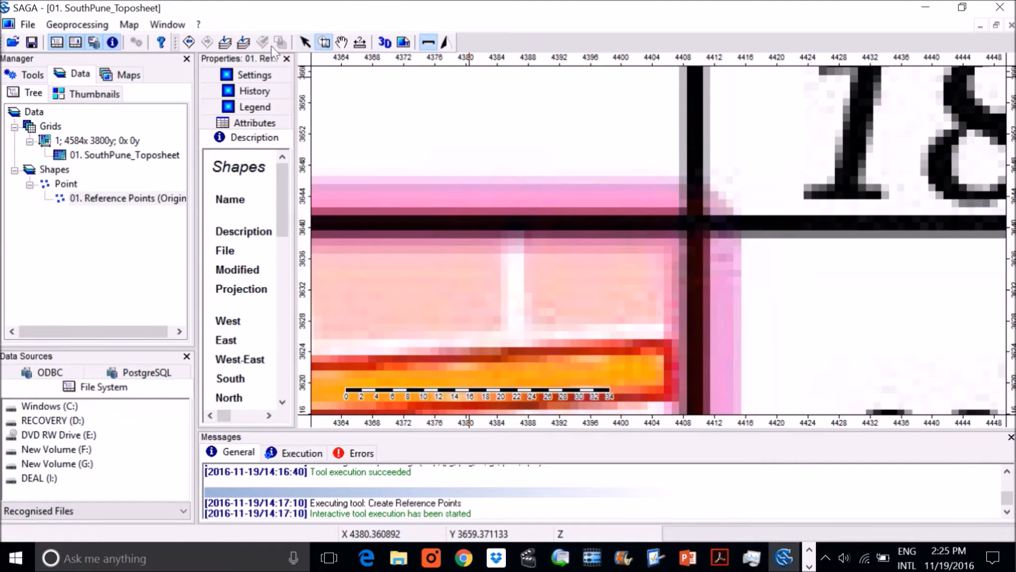
pyautogui.click(306, 42)
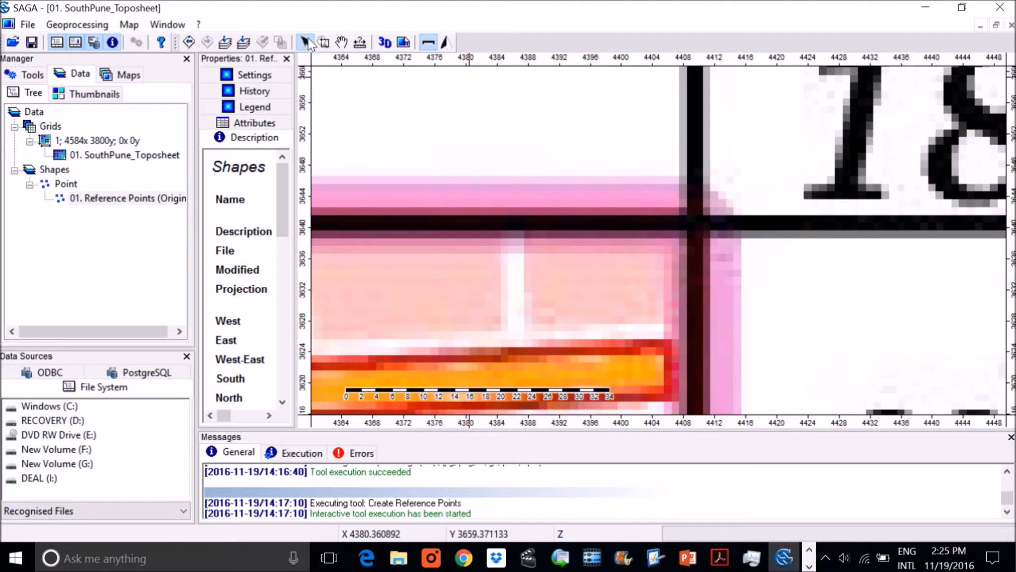
pyautogui.click(703, 233)
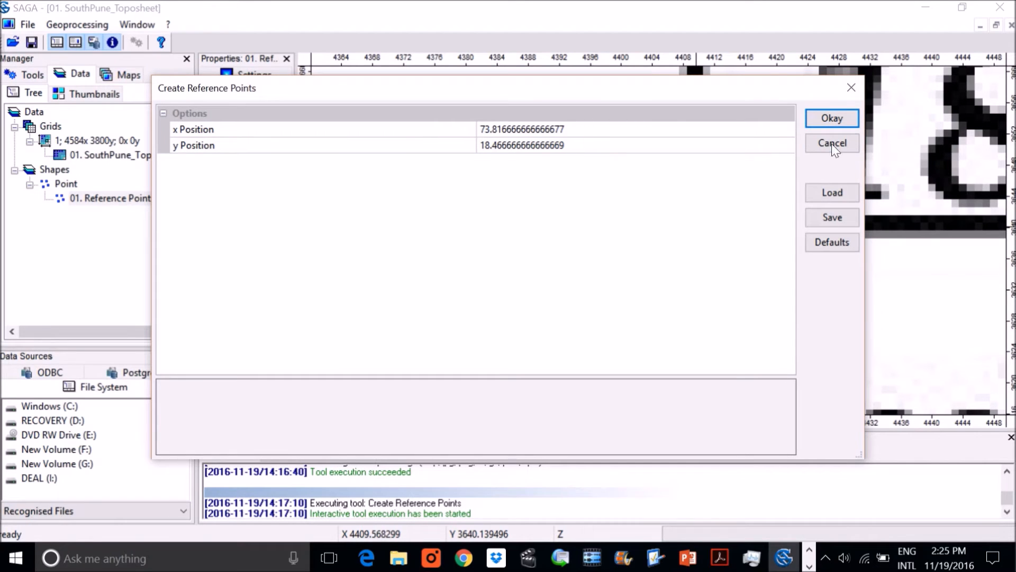
# Copy the decimal longitude from Notepad and set the reference point's x Position to 73.86666666666667
pyautogui.click(587, 132)
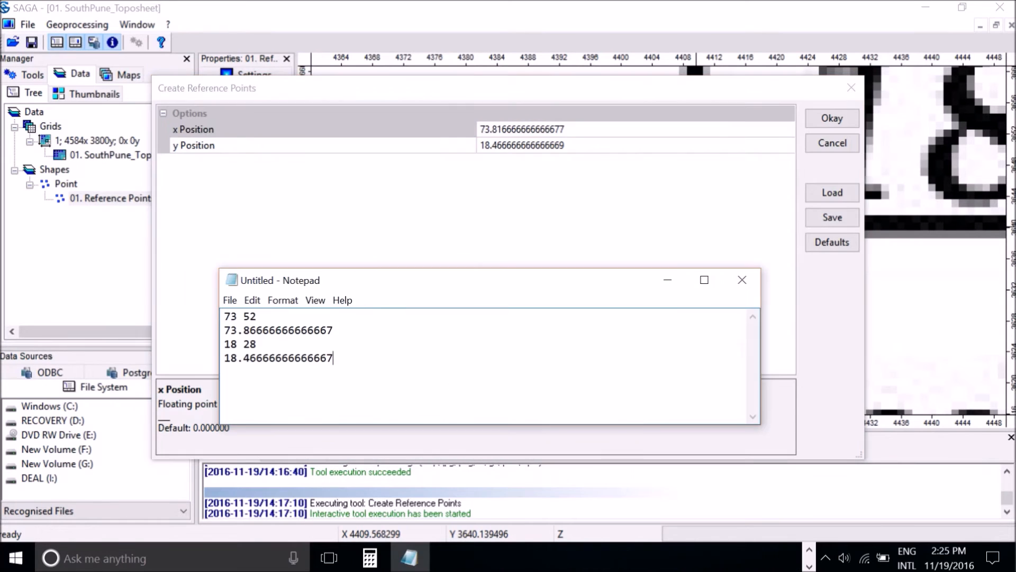
pyautogui.moveTo(349, 334); pyautogui.dragTo(177, 326)
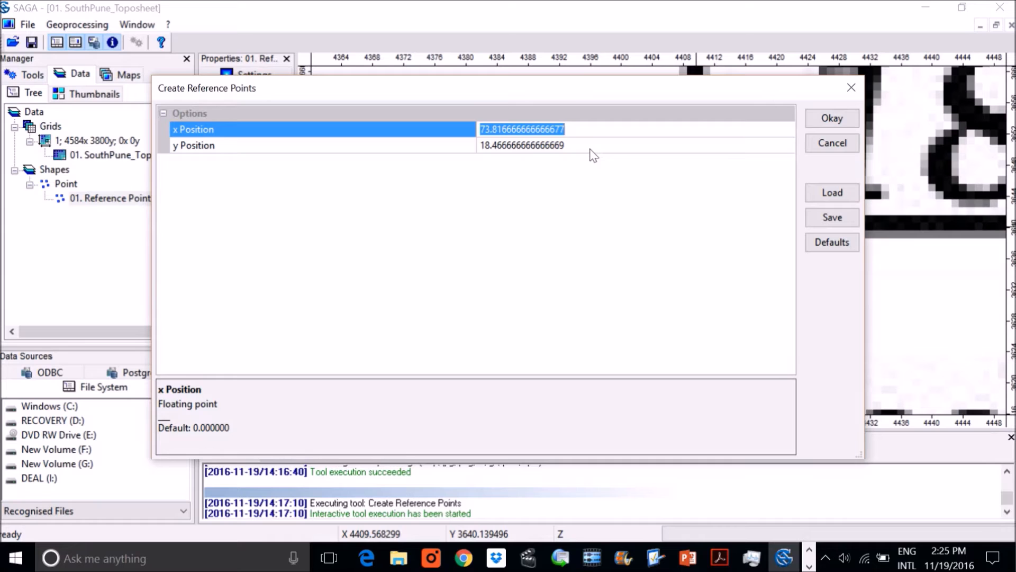
pyautogui.hotkey('ctrl', 'v')
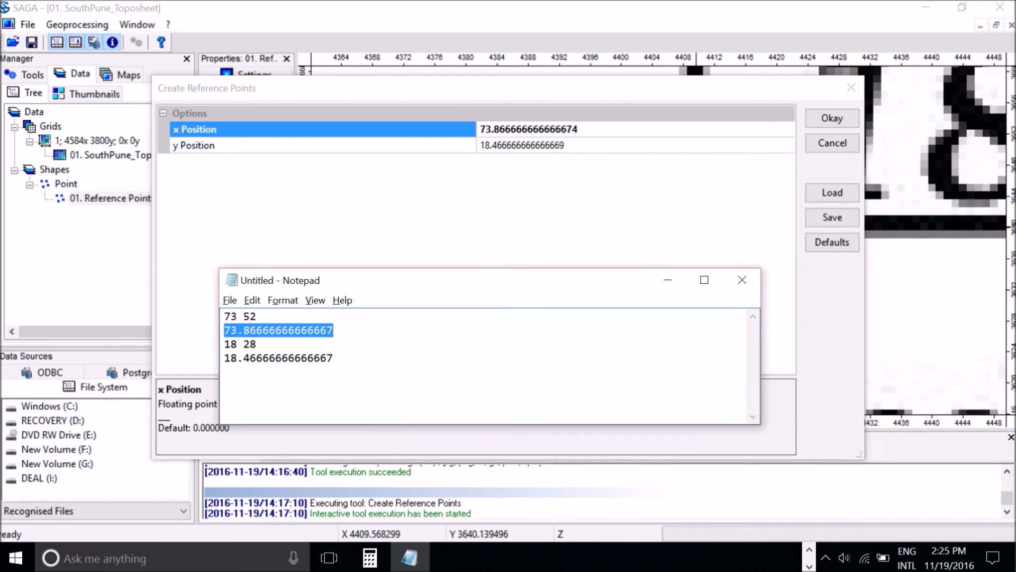
# Copy the decimal latitude from Notepad, set the y Position to 18.46666666666667, and accept the reference point
pyautogui.moveTo(349, 358); pyautogui.dragTo(170, 357)
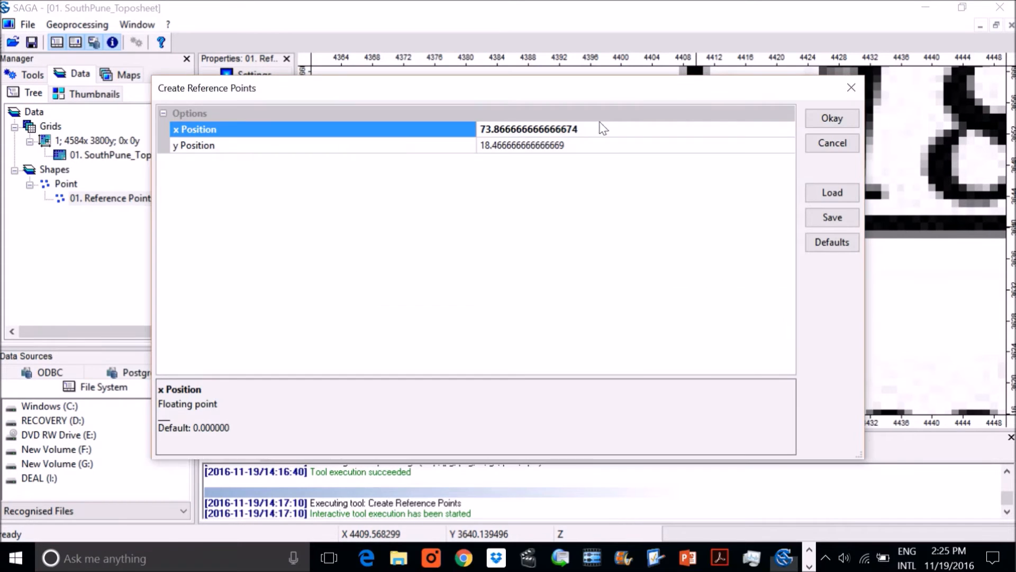
pyautogui.click(523, 145)
pyautogui.hotkey('ctrl', 'v')
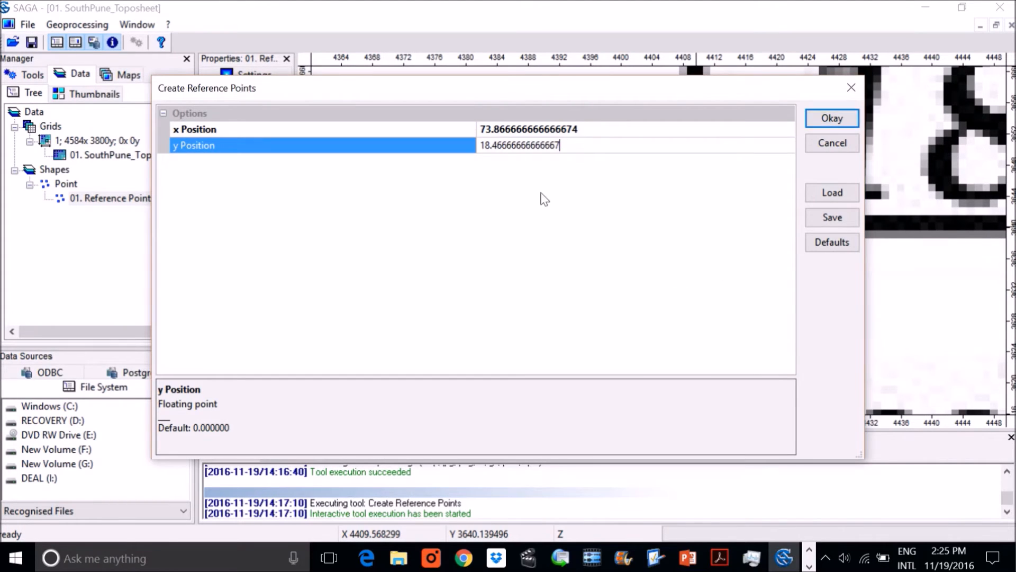
pyautogui.click(563, 145)
pyautogui.press('Return')
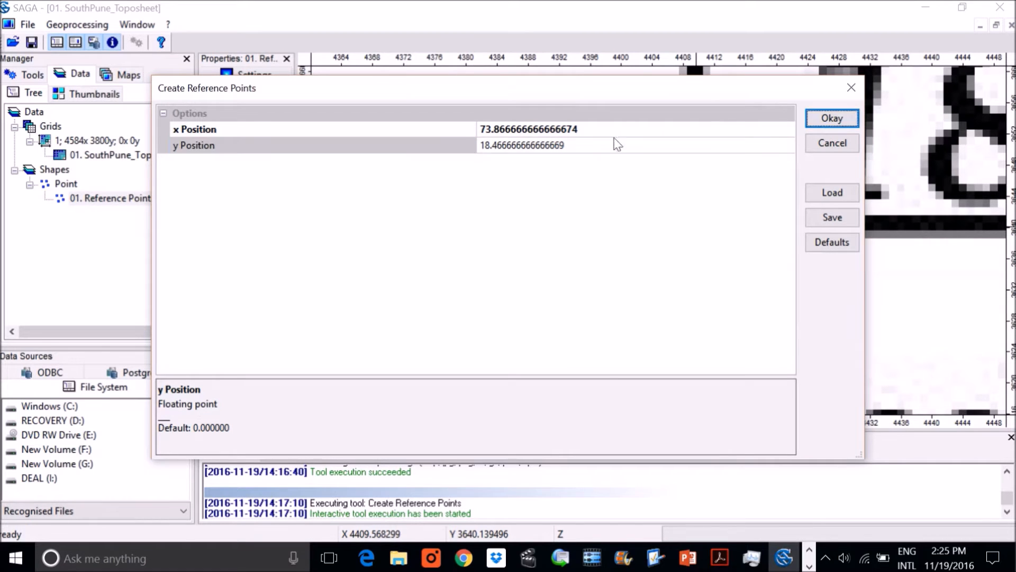
pyautogui.click(832, 118)
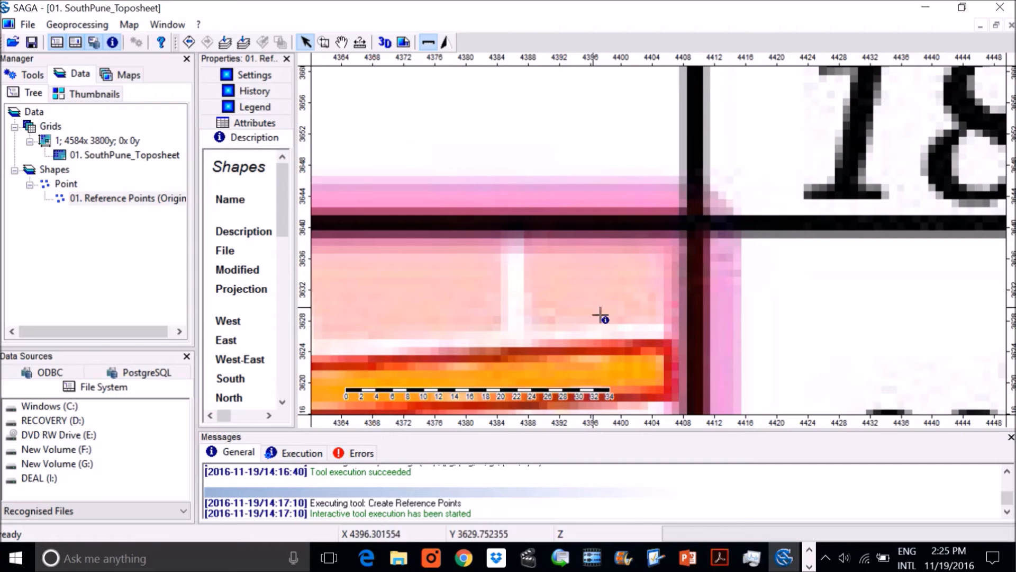
# Zoom the map to the 73°52' and 18°25' grid line crossing in the toposheet's lower-right corner
pyautogui.scroll(-8, 642, 281)
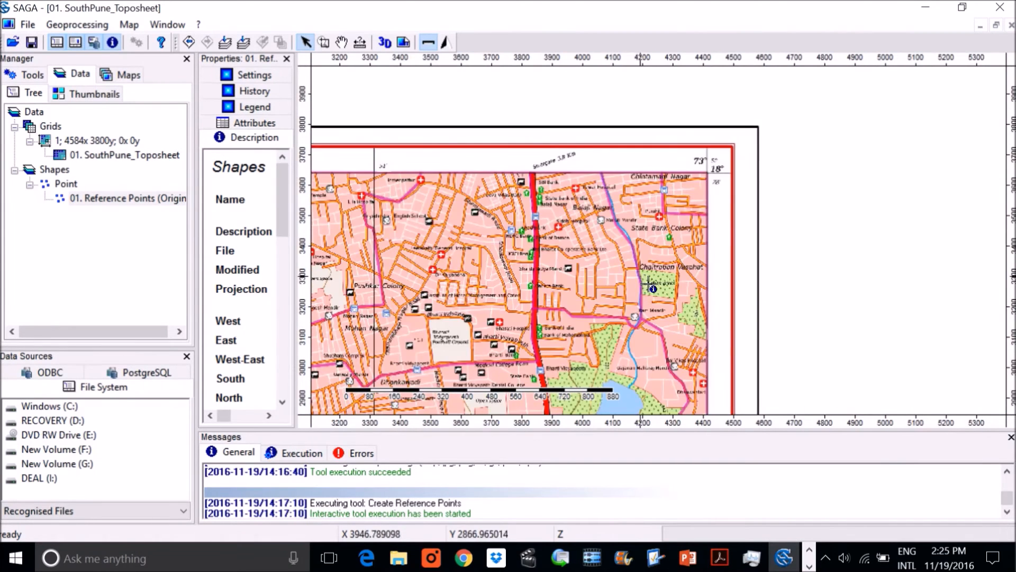
pyautogui.scroll(-3, 648, 283)
pyautogui.scroll(1, 644, 275)
pyautogui.click(324, 42)
pyautogui.moveTo(752, 276); pyautogui.dragTo(798, 338)
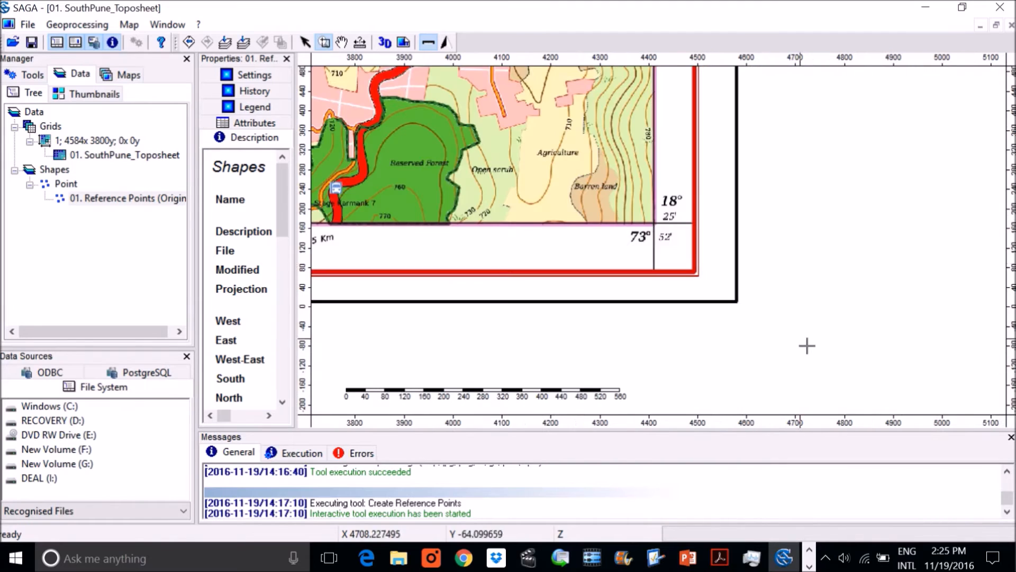
pyautogui.moveTo(602, 201); pyautogui.dragTo(689, 257)
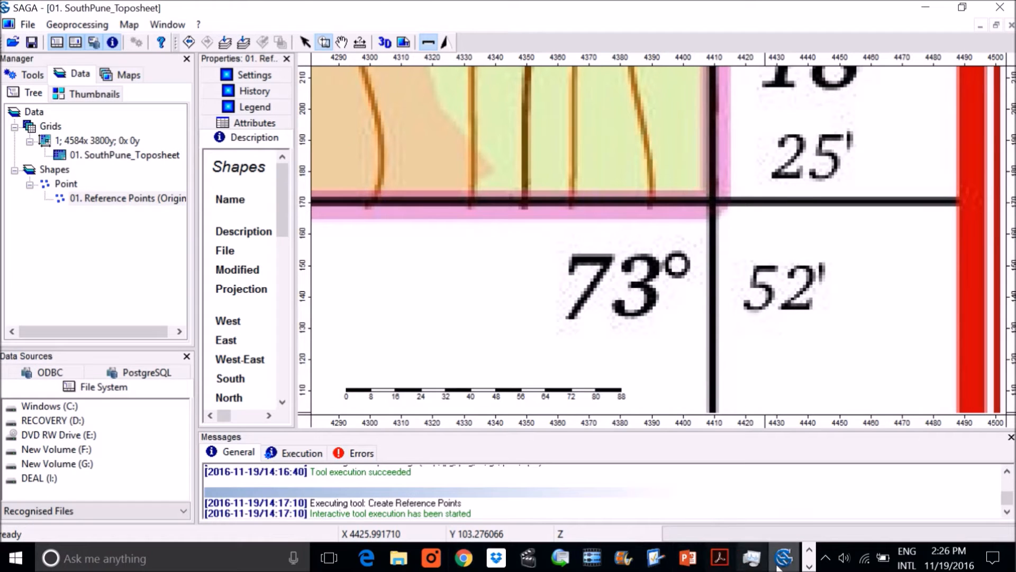
# Reopen Notepad, add blank lines after the latitude value, and move its window down to uncover the crossing's longitude label
pyautogui.click(826, 557)
pyautogui.click(814, 549)
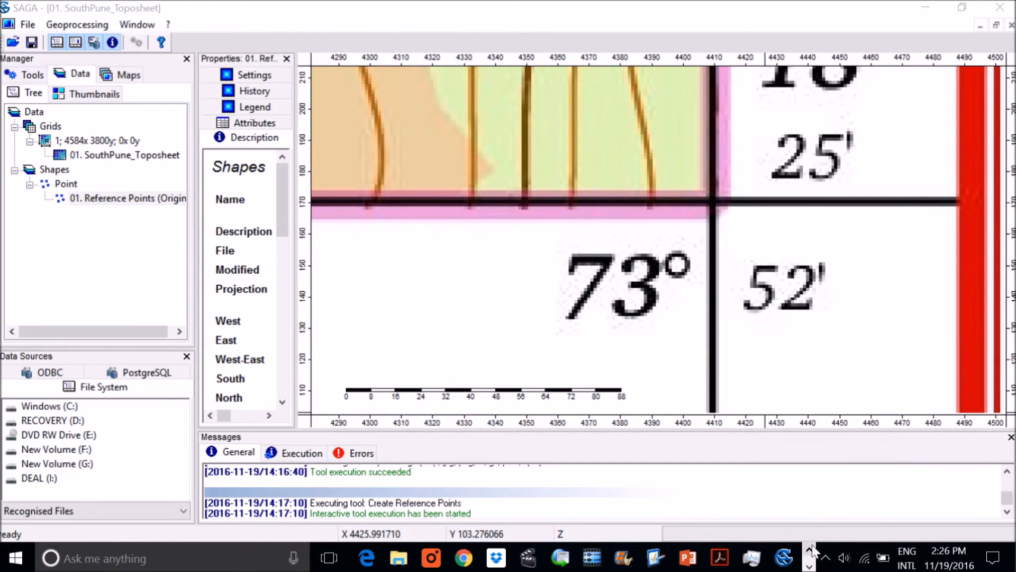
pyautogui.click(808, 565)
pyautogui.click(409, 556)
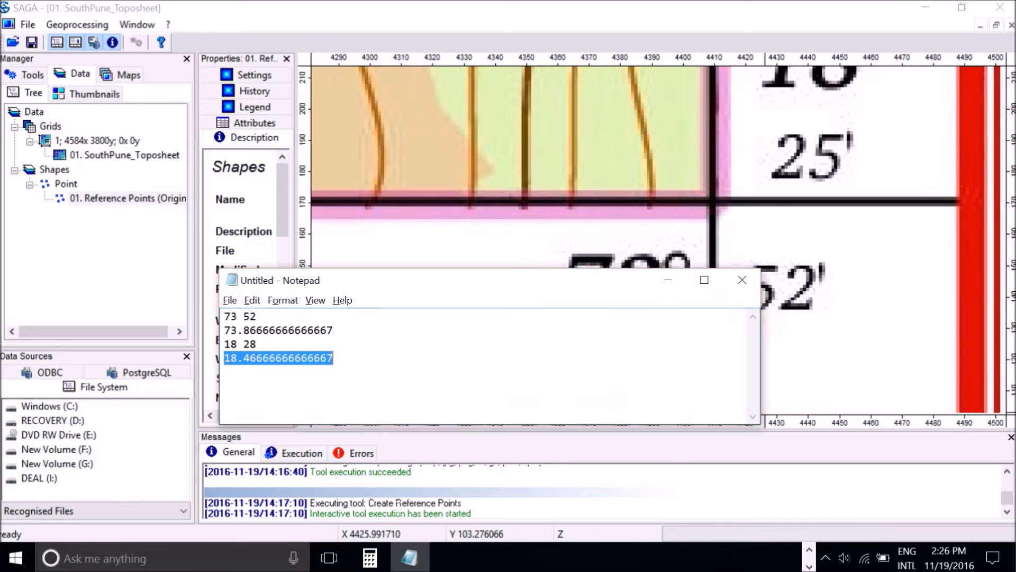
pyautogui.click(368, 367)
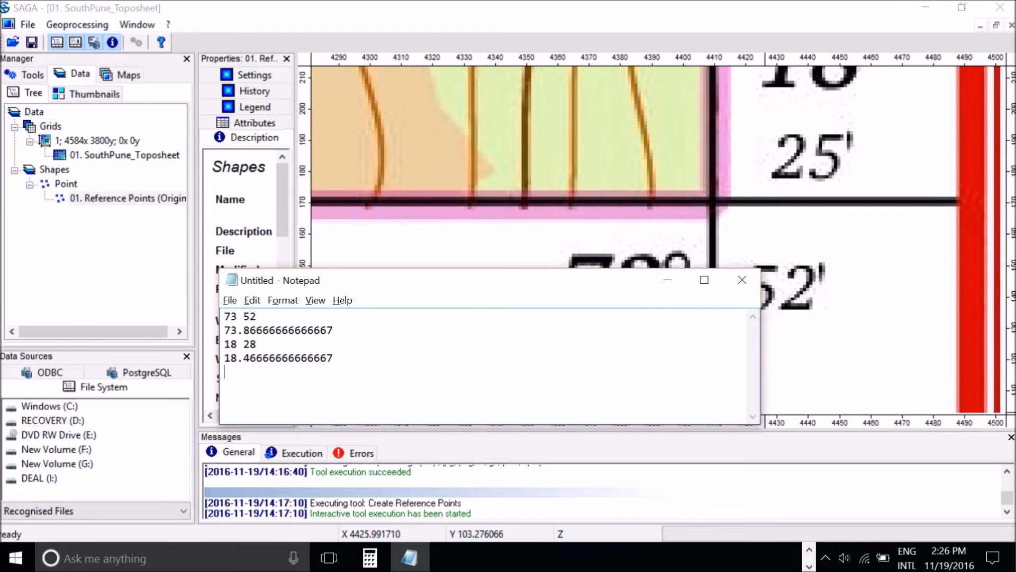
pyautogui.moveTo(386, 293)
pyautogui.mouseDown()
pyautogui.moveTo(472, 444)
pyautogui.moveTo(389, 309)
pyautogui.mouseUp()
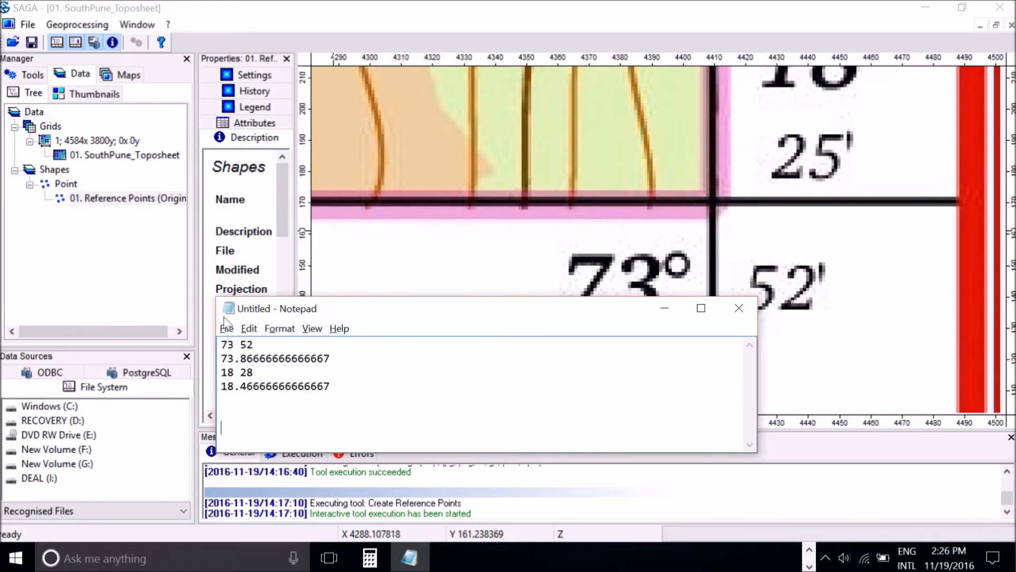
# Add a dashed separator below the latitude value in Notepad and duplicate the "73 52" and 73.86666666666667 lines under it
pyautogui.moveTo(330, 359); pyautogui.dragTo(201, 365)
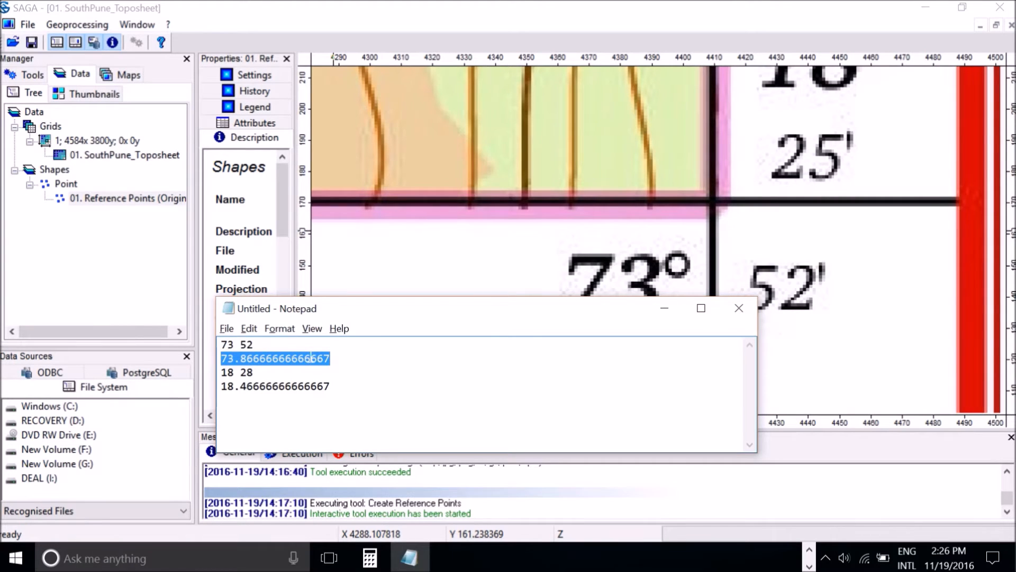
pyautogui.moveTo(331, 359); pyautogui.dragTo(221, 344)
pyautogui.hotkey('ctrl', 'c')
pyautogui.click(222, 400)
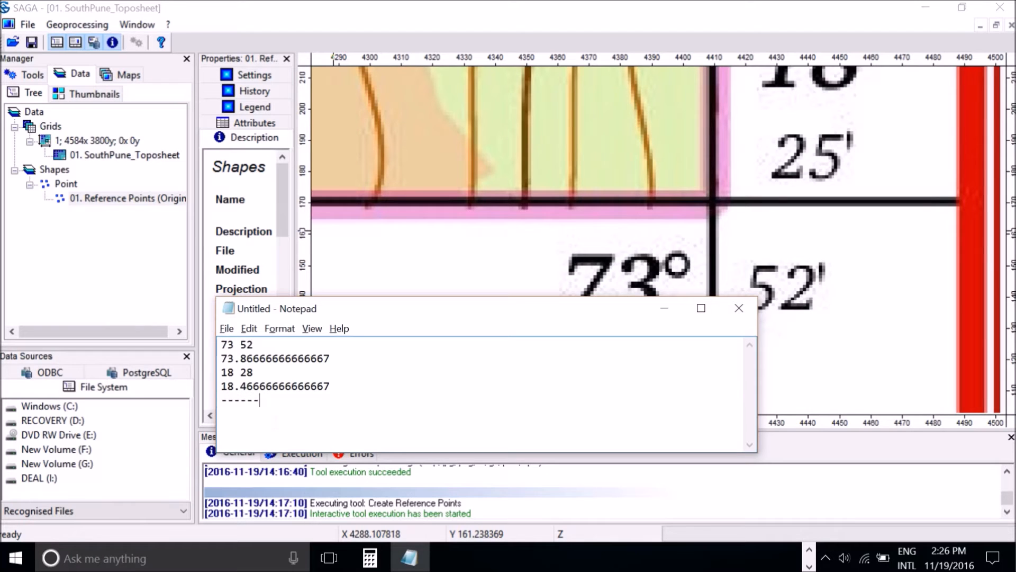
pyautogui.hotkey('ctrl', 'v')
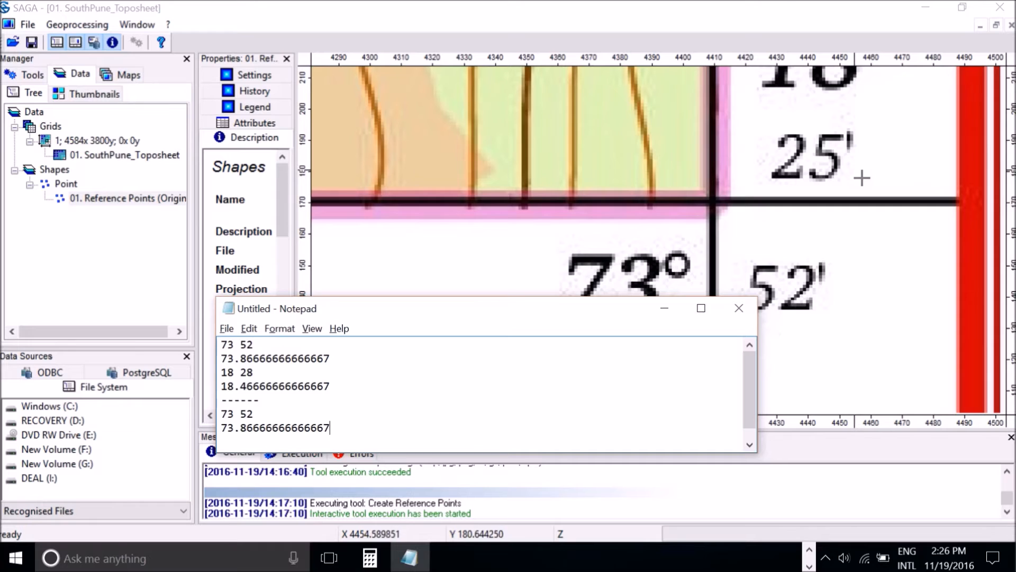
# Read the crossing's latitude label on the SAGA map and add the line "18 25" below the copied longitude in Notepad
pyautogui.click(784, 7)
pyautogui.rightClick(830, 178)
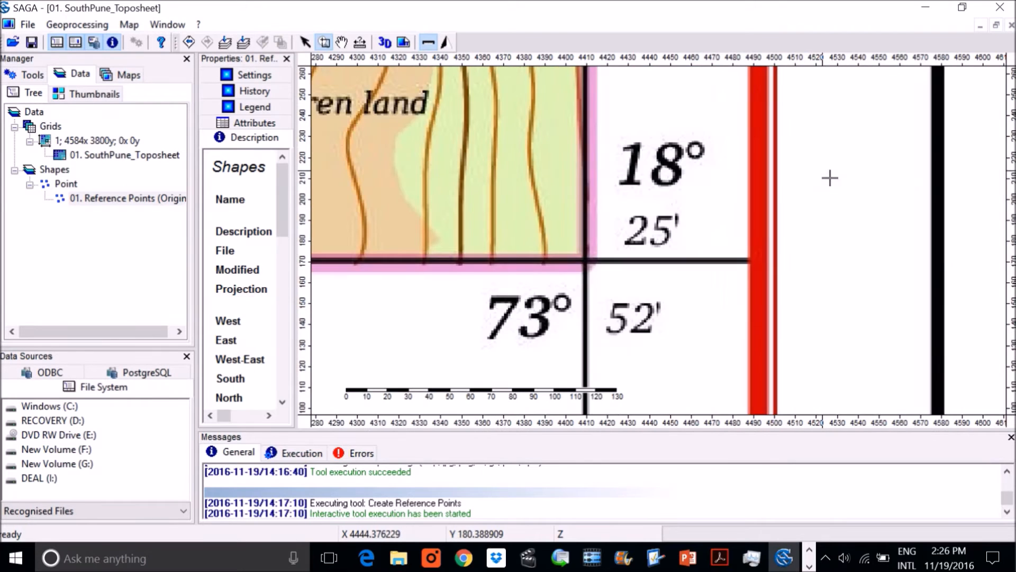
pyautogui.hotkey('alt', 'Tab')
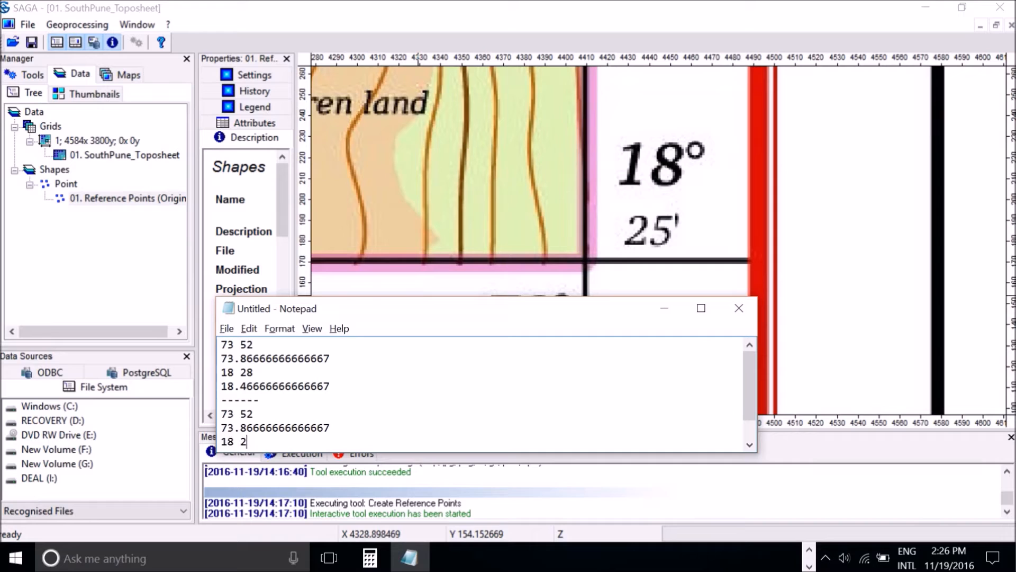
pyautogui.press('Return')
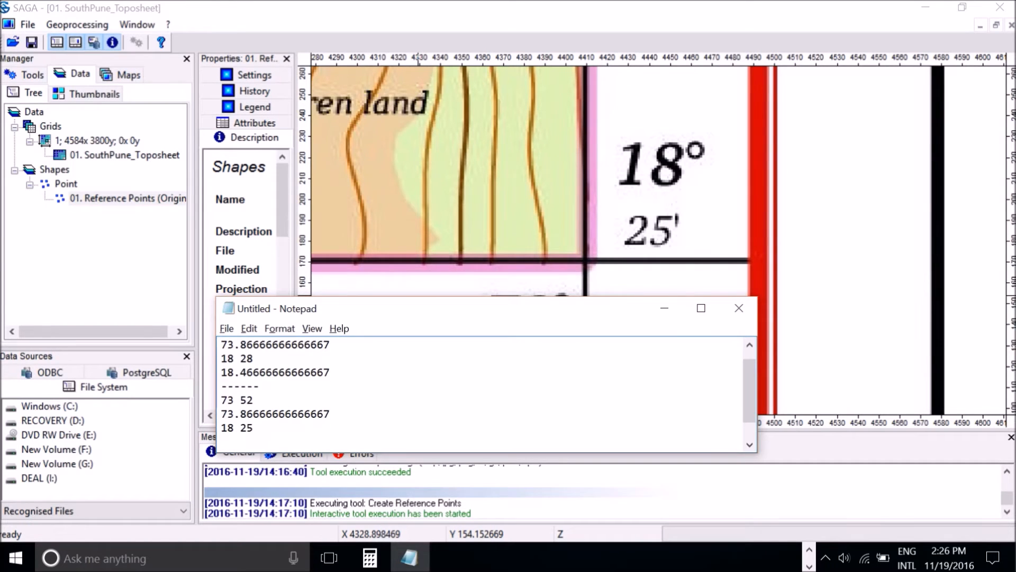
# Convert the 18°25' latitude to decimal degrees in Calculator by computing 25 ÷ 60 + 18
pyautogui.click(370, 557)
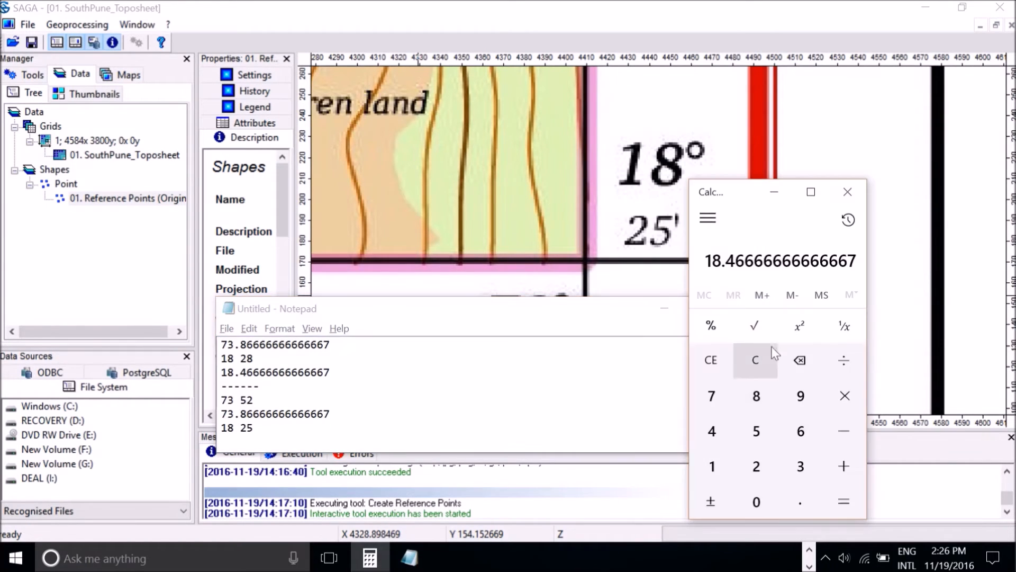
pyautogui.click(756, 359)
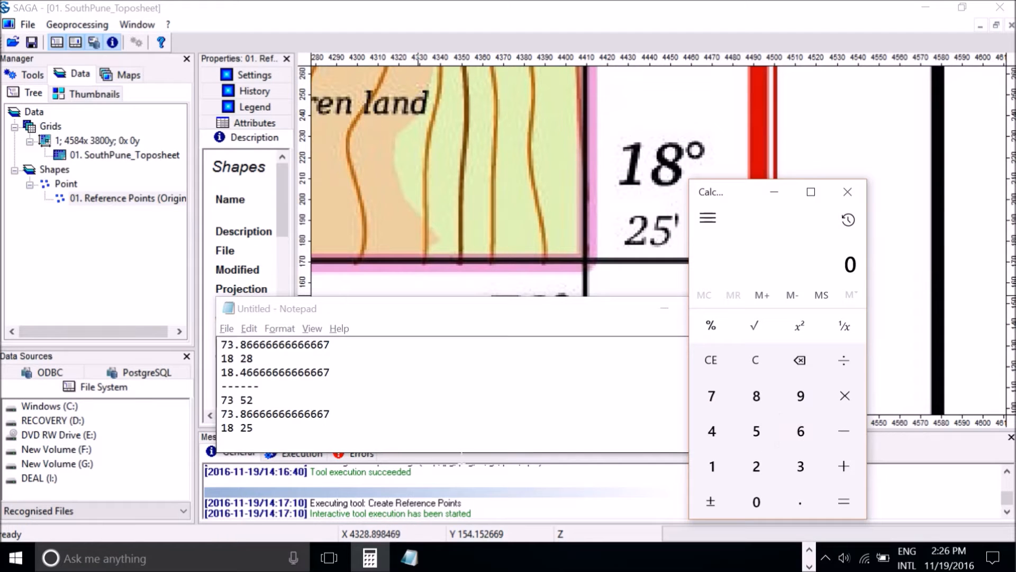
pyautogui.moveTo(245, 428); pyautogui.dragTo(254, 427)
pyautogui.hotkey('alt', 'Tab')
pyautogui.click(755, 466)
pyautogui.click(755, 430)
pyautogui.click(846, 362)
pyautogui.click(800, 430)
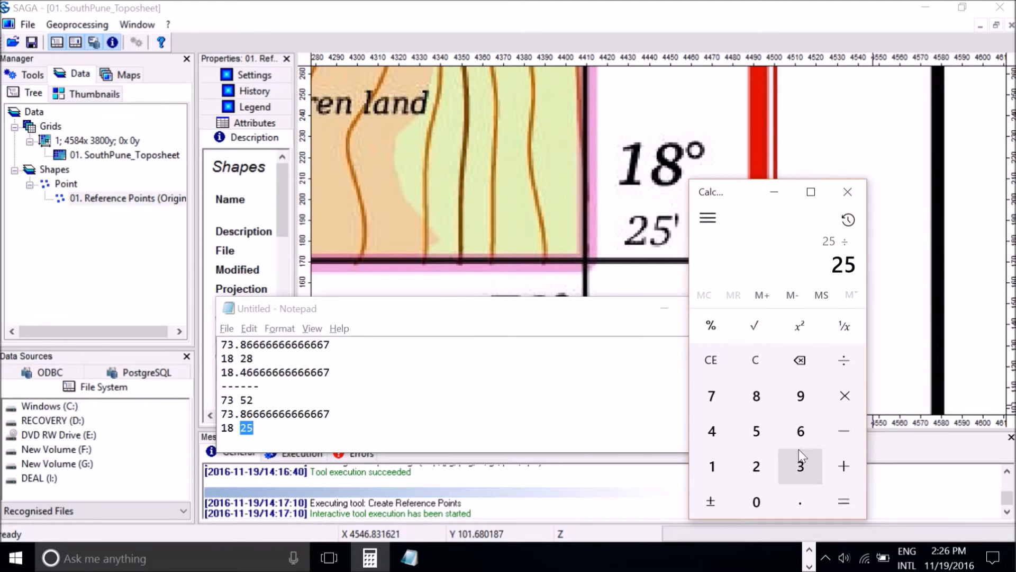
pyautogui.click(758, 497)
pyautogui.click(830, 469)
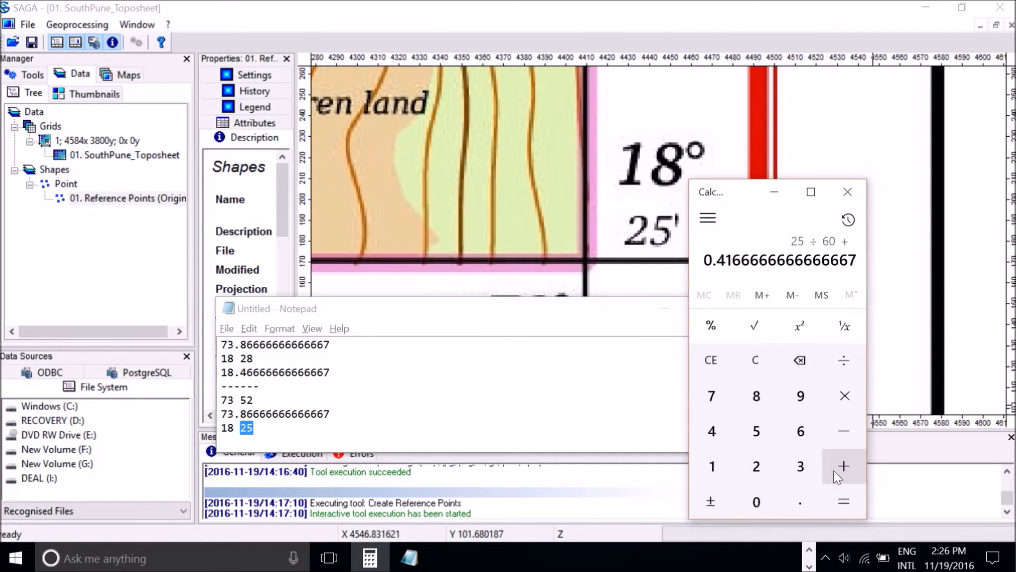
pyautogui.click(714, 470)
pyautogui.click(768, 398)
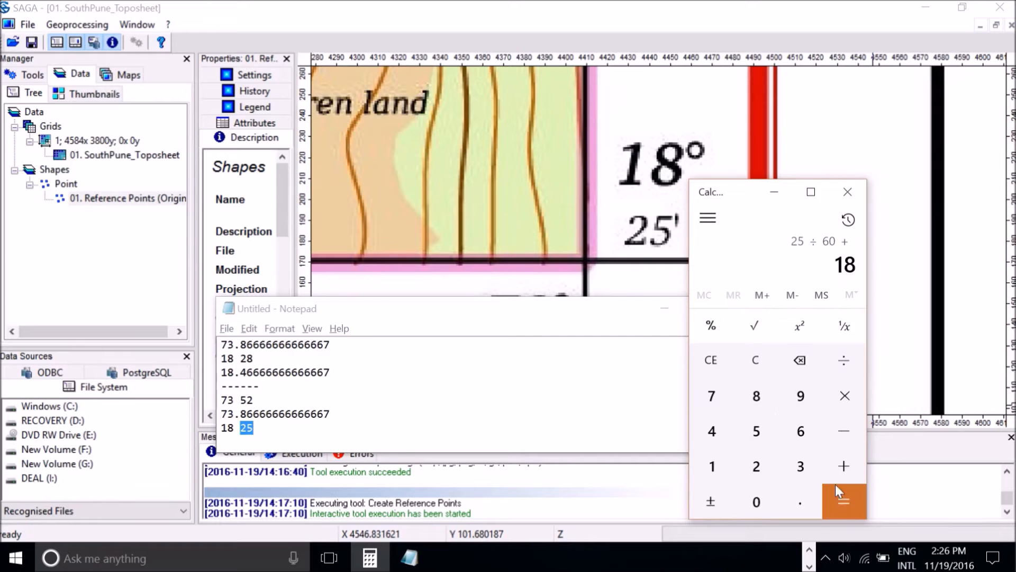
pyautogui.click(843, 503)
# Copy the Calculator result and insert 18.41666666666667 on a new line below "18 25" in Notepad
pyautogui.rightClick(788, 266)
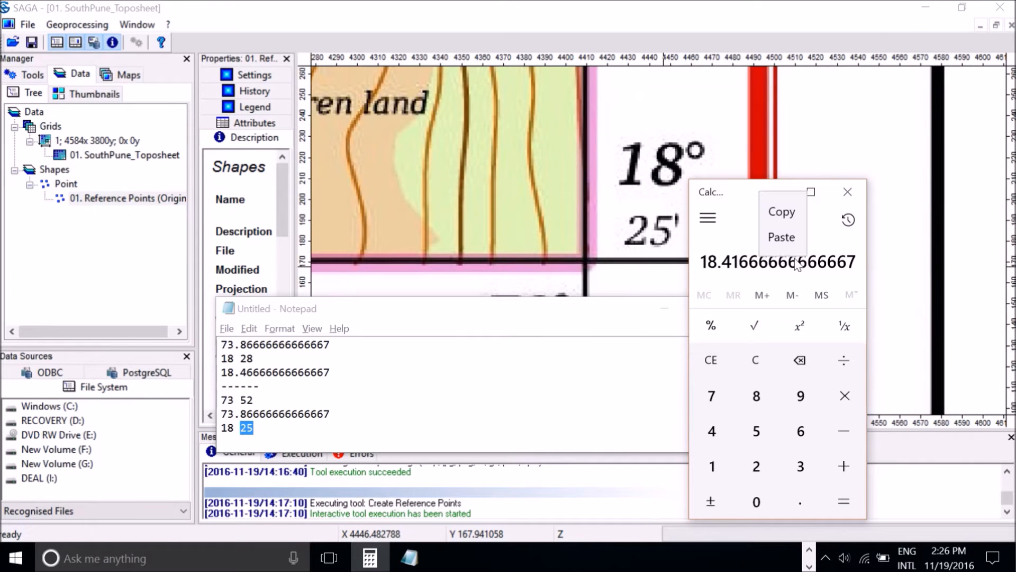
pyautogui.click(784, 214)
pyautogui.click(295, 434)
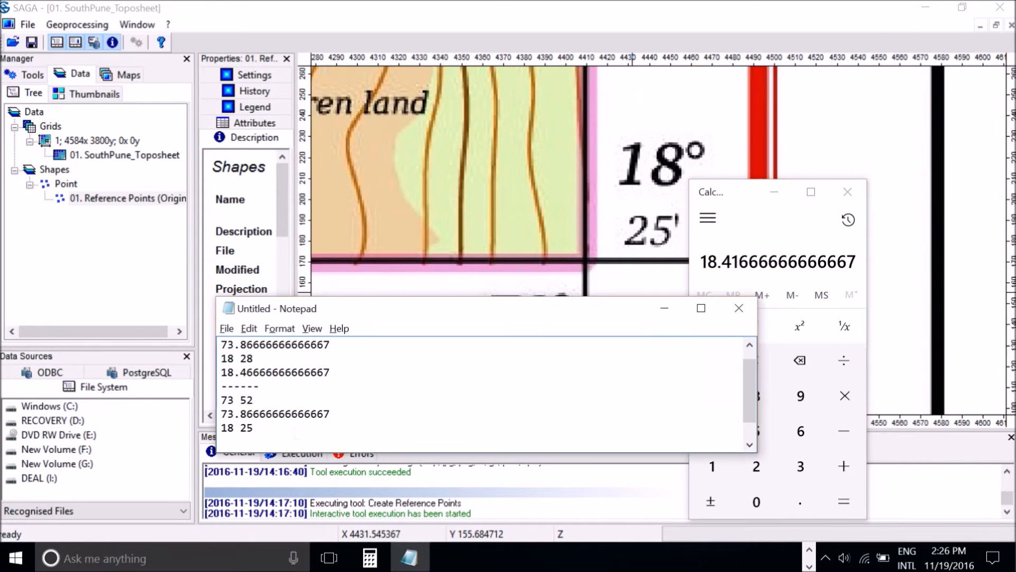
pyautogui.press('Return')
pyautogui.write('18.41666666666667')
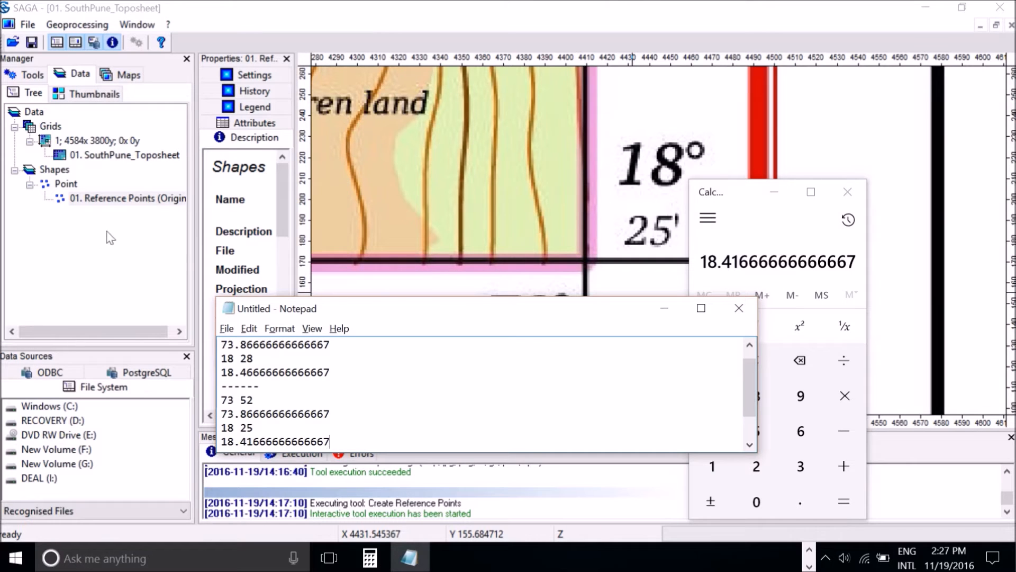
# Return to the SAGA map and place a reference point on the 73°52' and 18°25' grid line crossing
pyautogui.click(777, 195)
pyautogui.moveTo(609, 295); pyautogui.dragTo(774, 333)
pyautogui.scroll(-1, 613, 308)
pyautogui.scroll(-3, 640, 319)
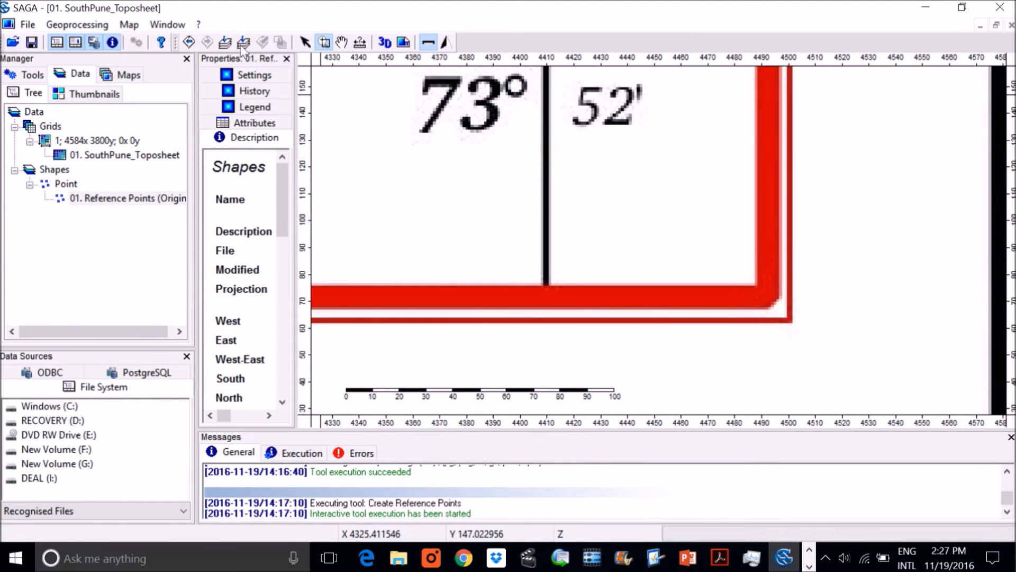
pyautogui.moveTo(403, 94); pyautogui.dragTo(432, 221)
pyautogui.click(342, 44)
pyautogui.moveTo(596, 138); pyautogui.dragTo(551, 277)
pyautogui.scroll(-3, 580, 244)
pyautogui.moveTo(739, 202); pyautogui.dragTo(666, 337)
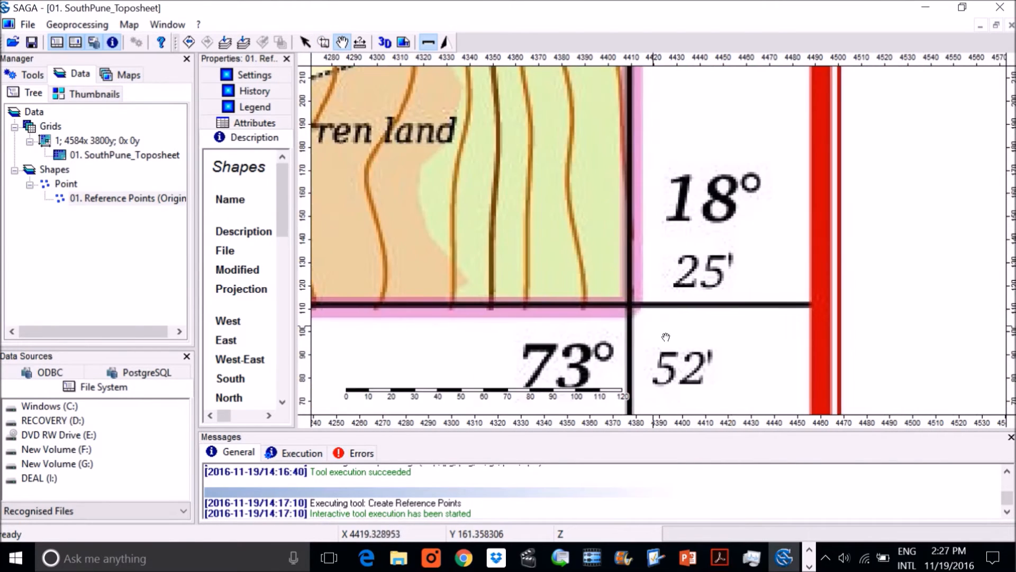
pyautogui.scroll(2, 665, 337)
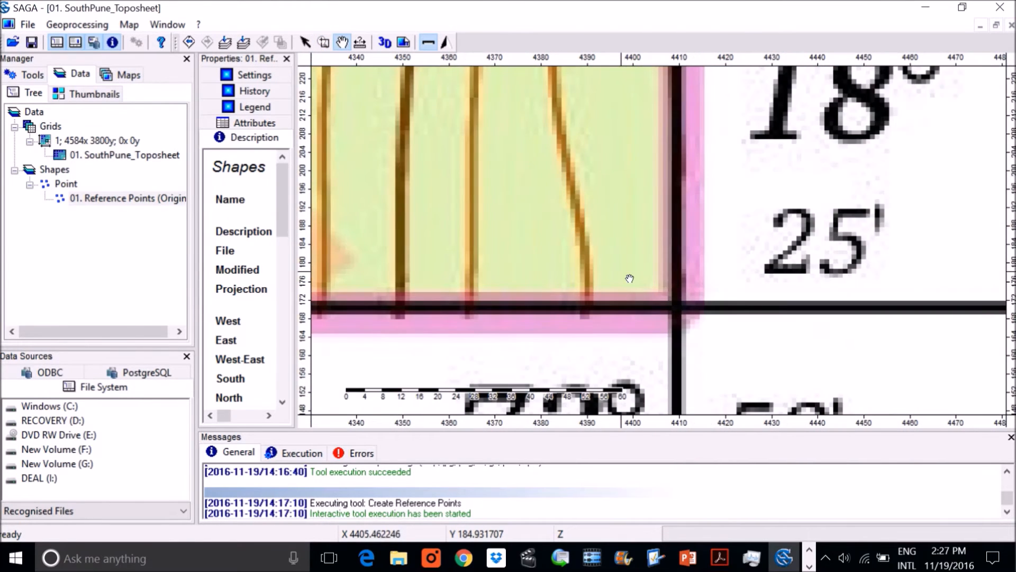
pyautogui.click(305, 42)
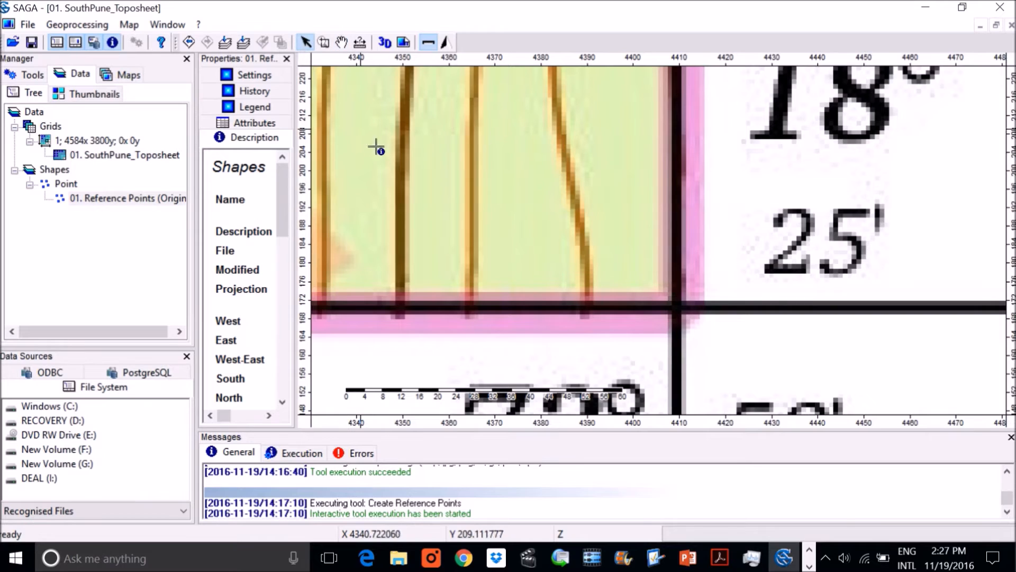
pyautogui.click(678, 316)
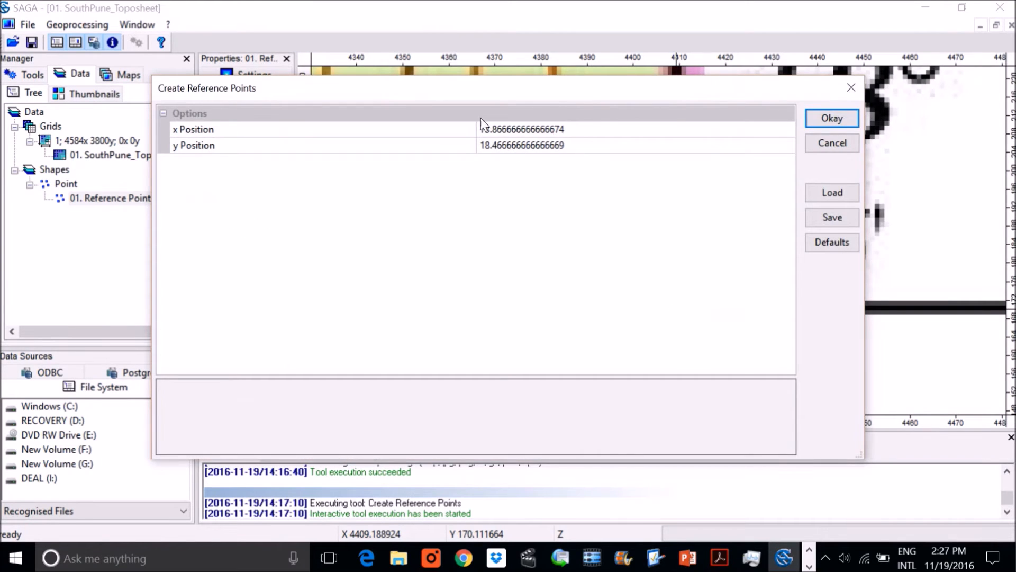
# Copy the crossing's decimal longitude from Notepad and set the reference point's x Position to 73.86666666666667
pyautogui.hotkey('alt', 'Tab')
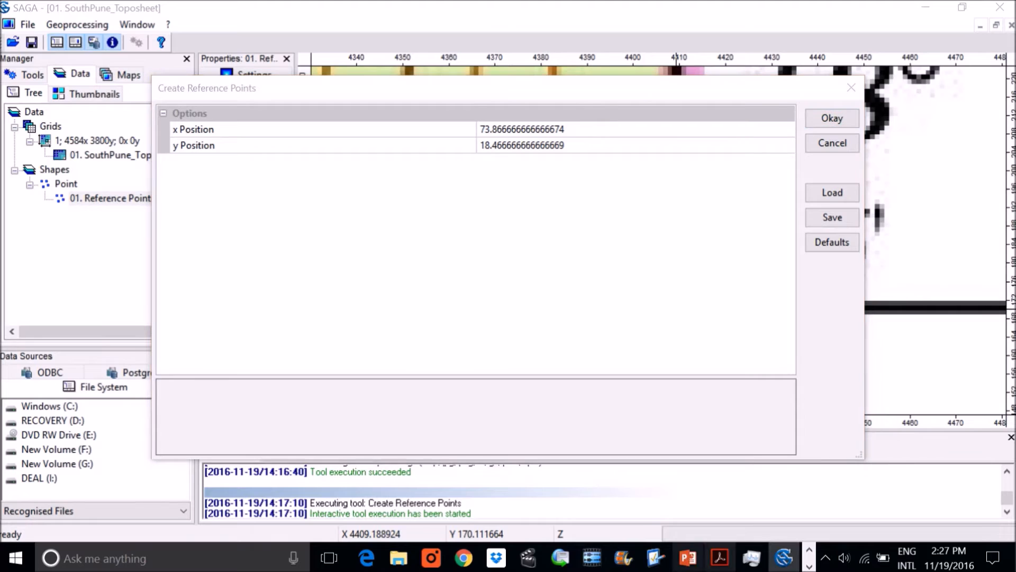
pyautogui.moveTo(331, 414); pyautogui.dragTo(221, 415)
pyautogui.hotkey('ctrl', 'c')
pyautogui.click(574, 136)
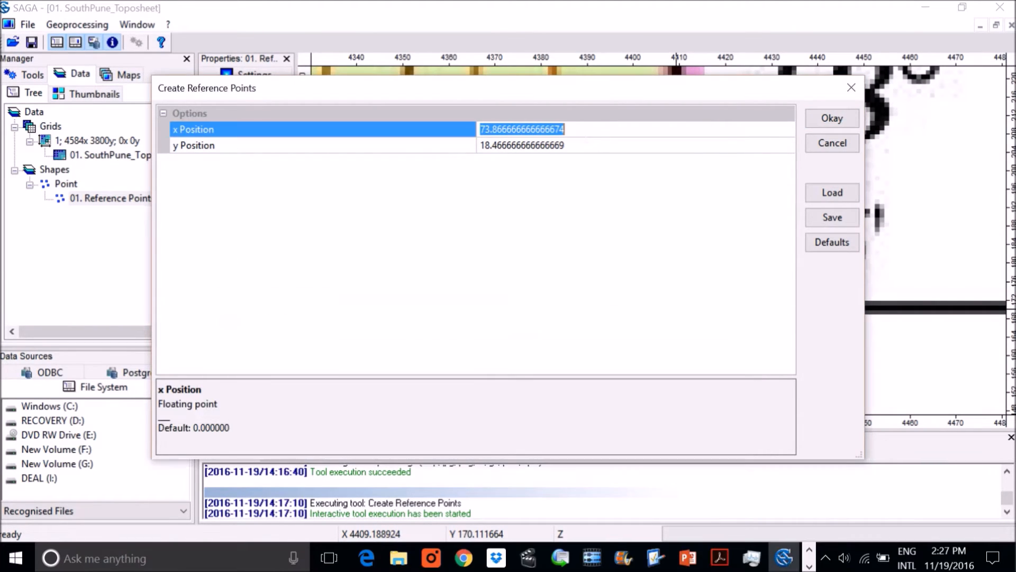
pyautogui.hotkey('ctrl', 'v')
# Copy the decimal latitude from Notepad, set the y Position to 18.41666666666667, and accept the reference point
pyautogui.hotkey('alt', 'Tab')
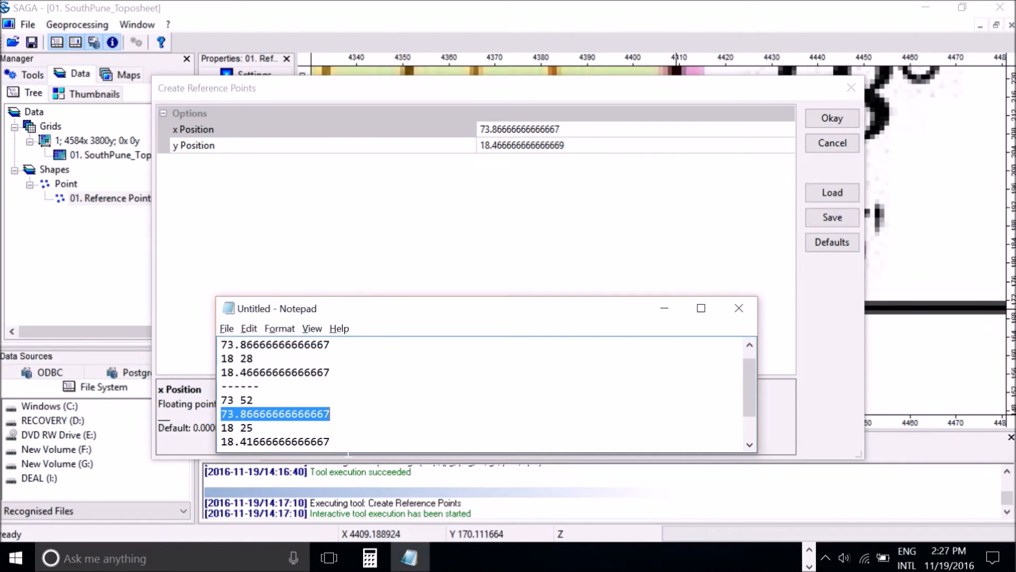
pyautogui.moveTo(347, 451); pyautogui.dragTo(227, 451)
pyautogui.hotkey('ctrl', 'c')
pyautogui.hotkey('alt', 'Tab')
pyautogui.click(580, 145)
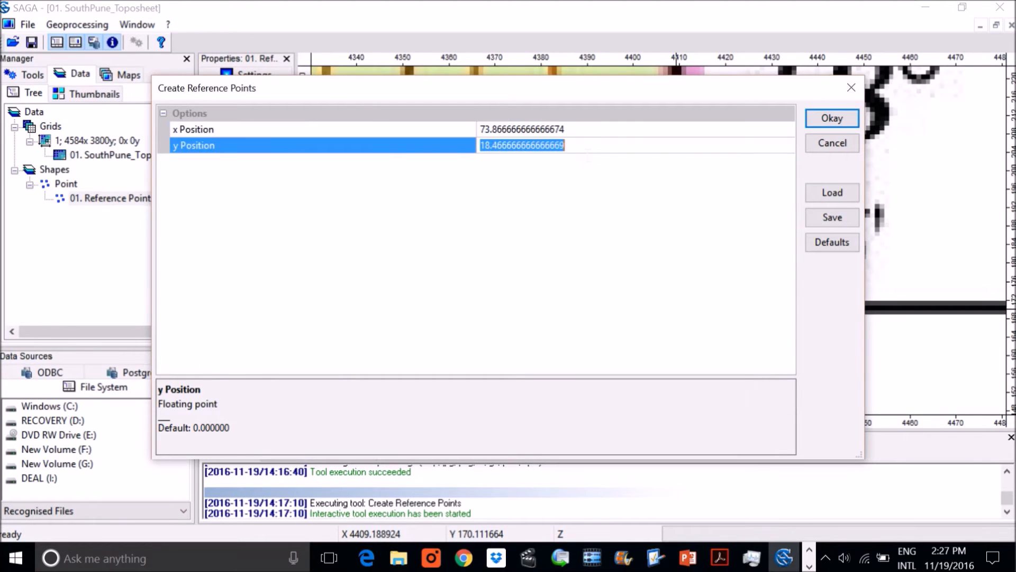
pyautogui.hotkey('ctrl', 'v')
pyautogui.press('Return')
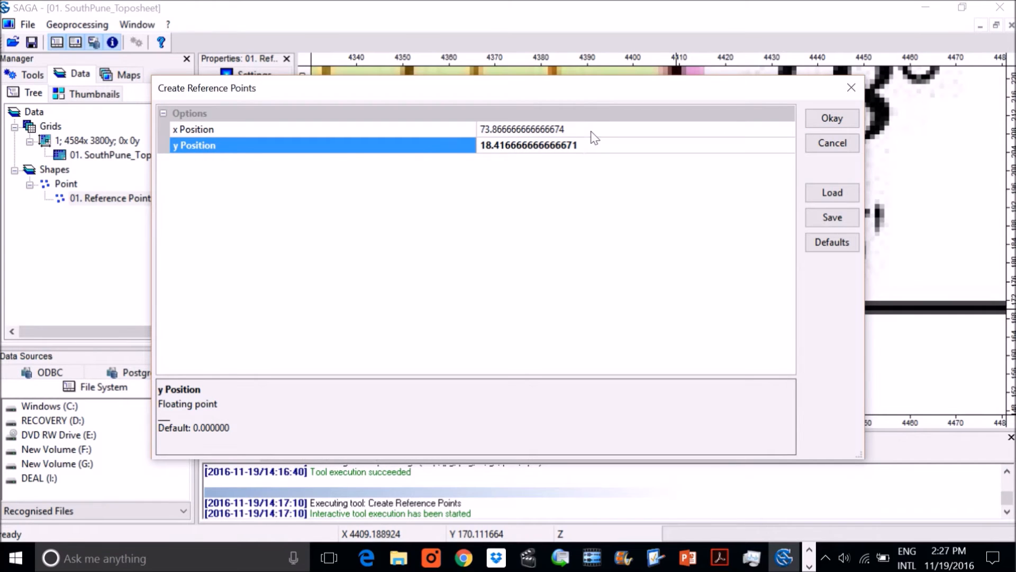
pyautogui.click(591, 133)
pyautogui.click(591, 132)
pyautogui.press('Tab')
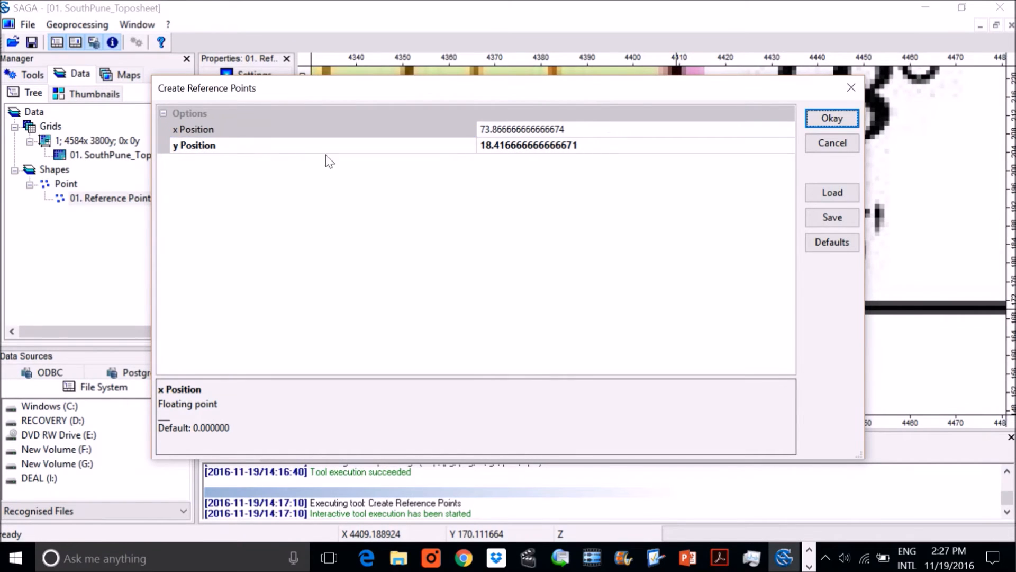
pyautogui.click(523, 130)
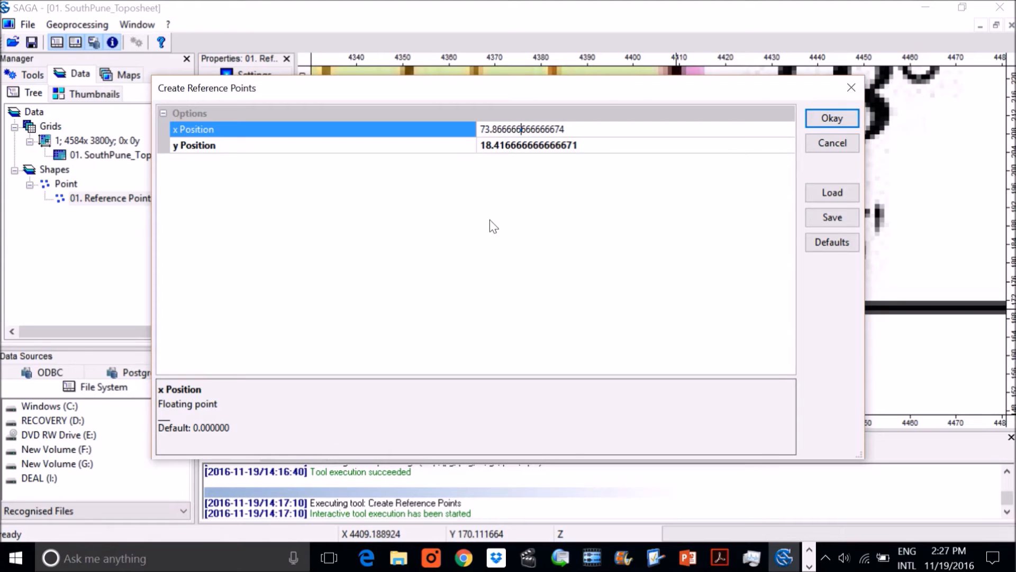
pyautogui.click(841, 116)
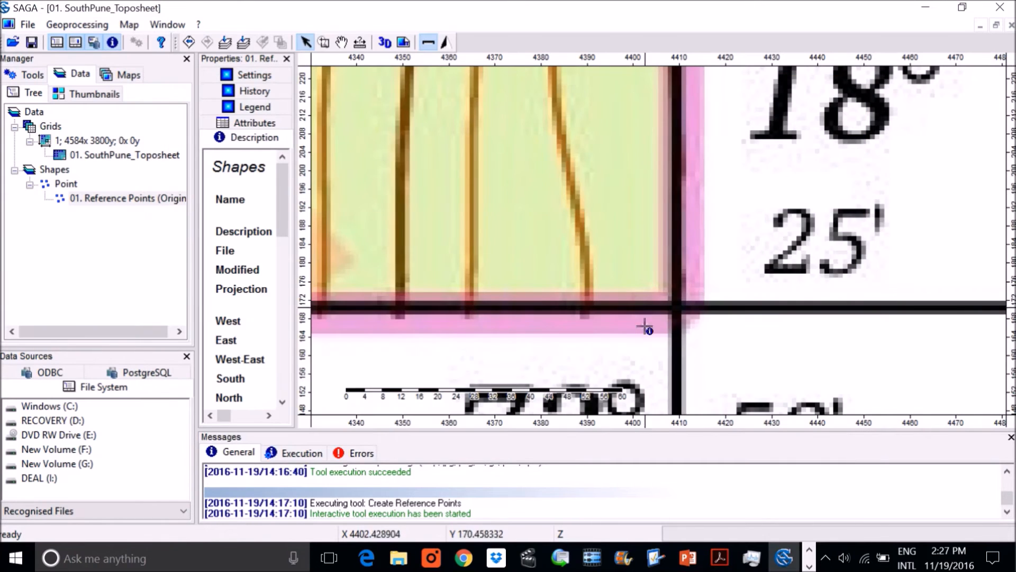
# Bring the 73°49' and 18°25' grid line crossing at the toposheet's lower-left map corner into view
pyautogui.scroll(-3, 663, 271)
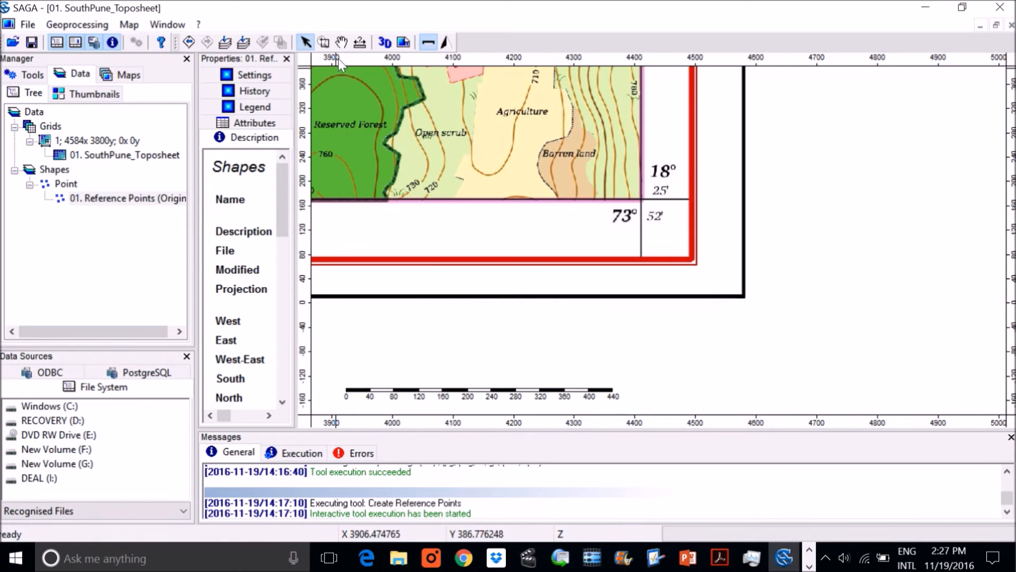
pyautogui.click(343, 43)
pyautogui.moveTo(339, 254); pyautogui.dragTo(798, 283)
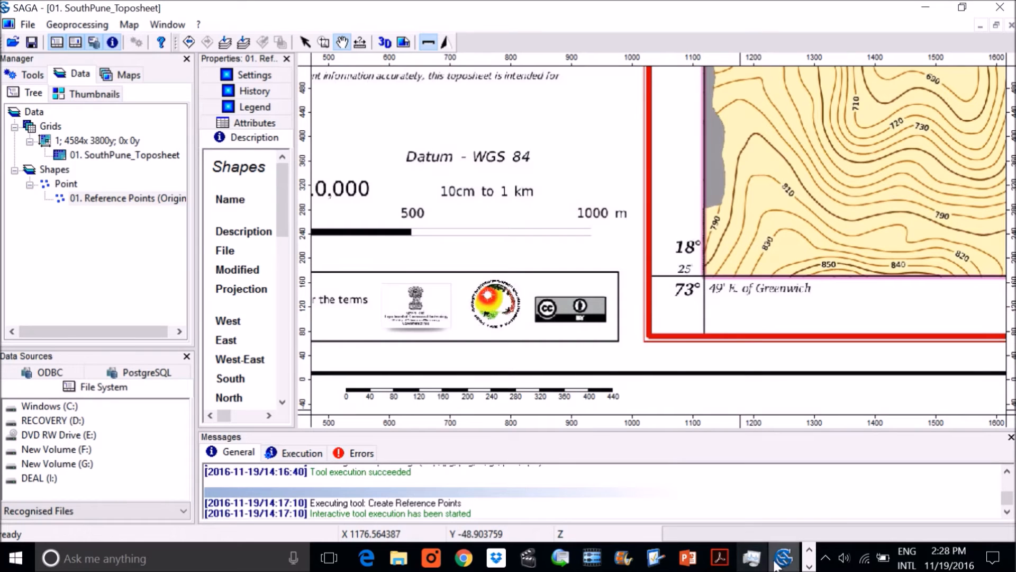
# Add a dashed separator in Notepad, duplicate the "18 25" and 18.41666666666667 lines below it, and return to the SAGA map
pyautogui.click(752, 557)
pyautogui.click(409, 557)
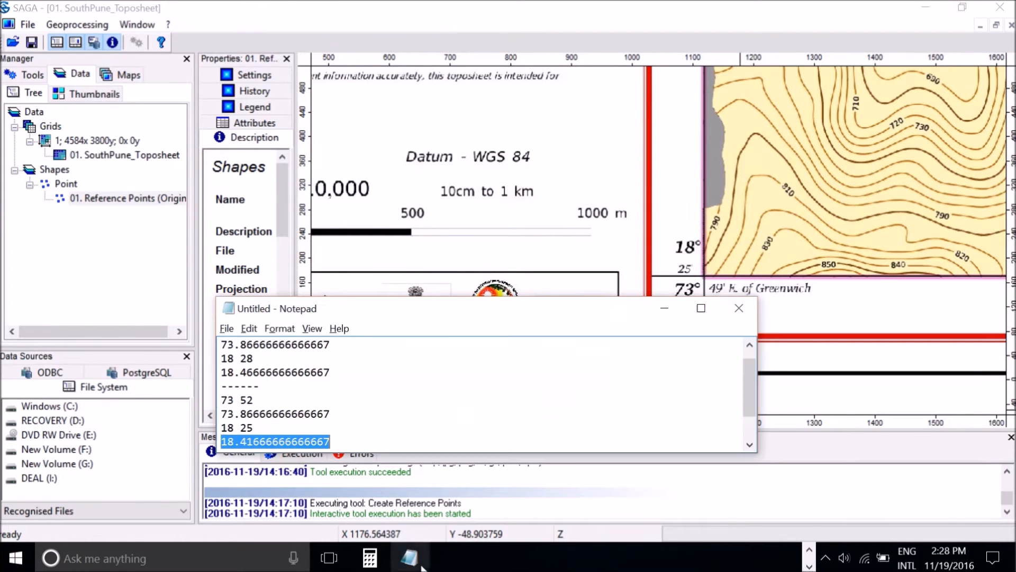
pyautogui.click(359, 438)
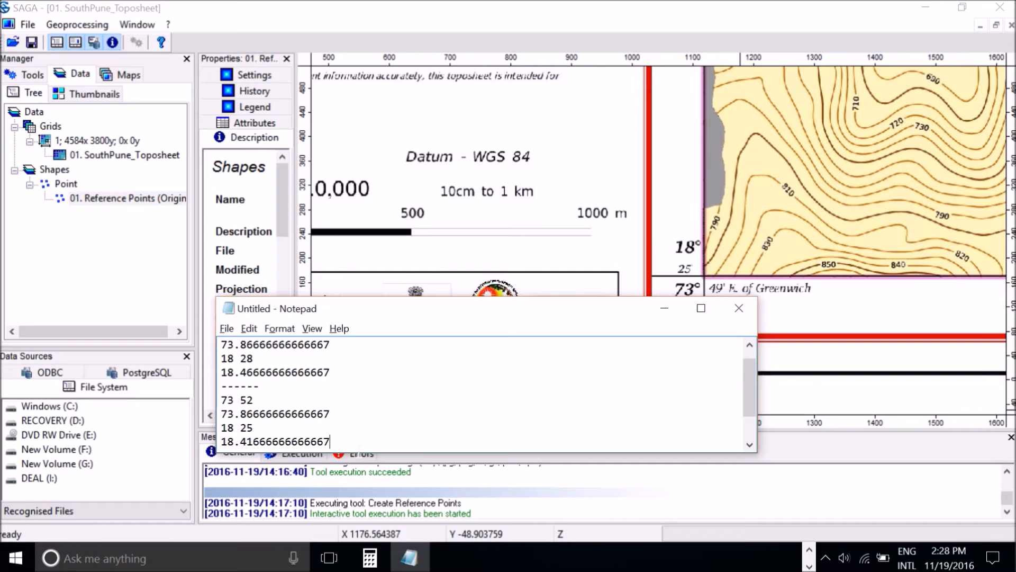
pyautogui.press('Return')
pyautogui.moveTo(331, 428); pyautogui.dragTo(211, 421)
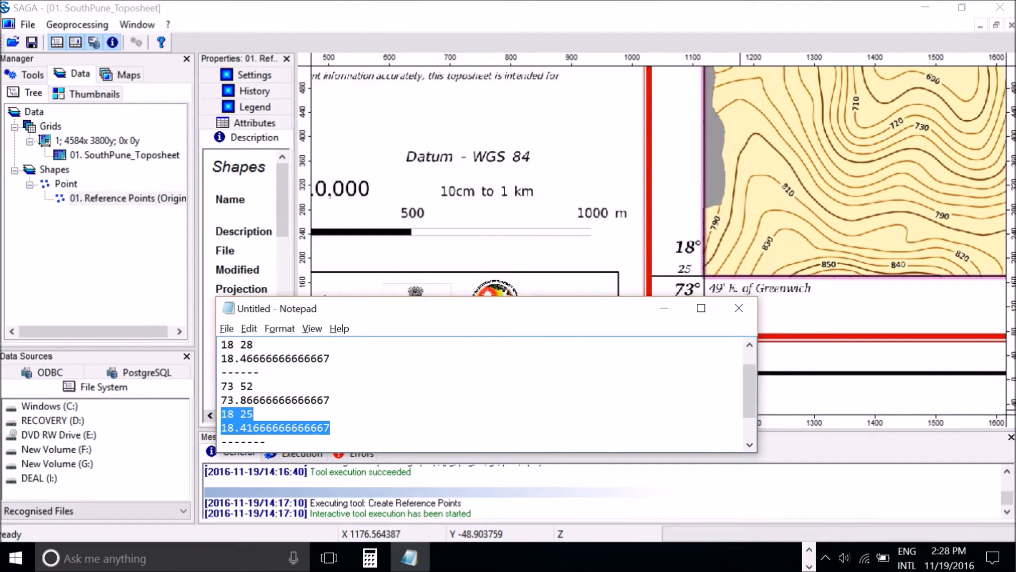
pyautogui.click(330, 427)
pyautogui.press('Return')
pyautogui.press('Return')
pyautogui.press('Return')
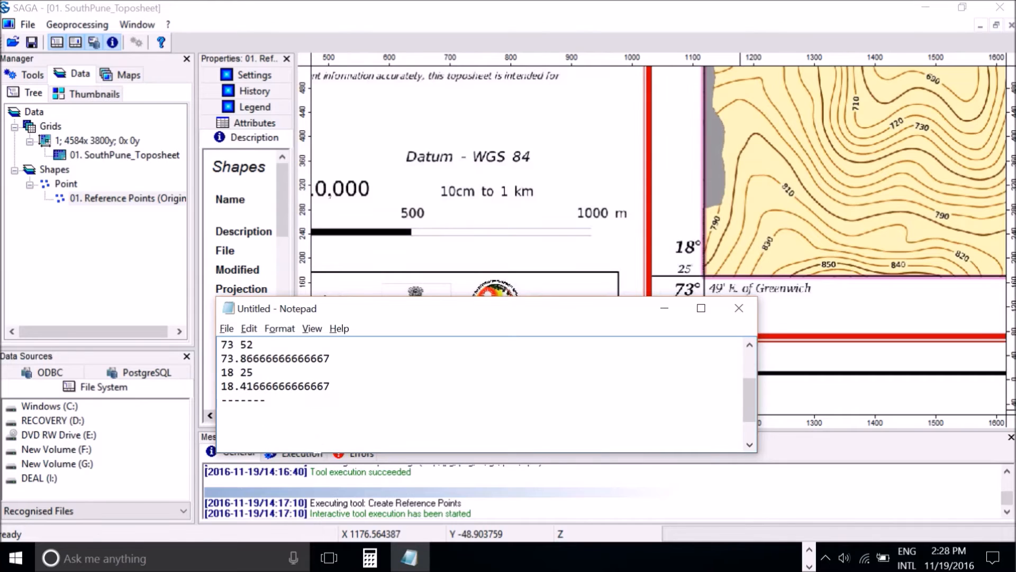
pyautogui.hotkey('ctrl', 'v')
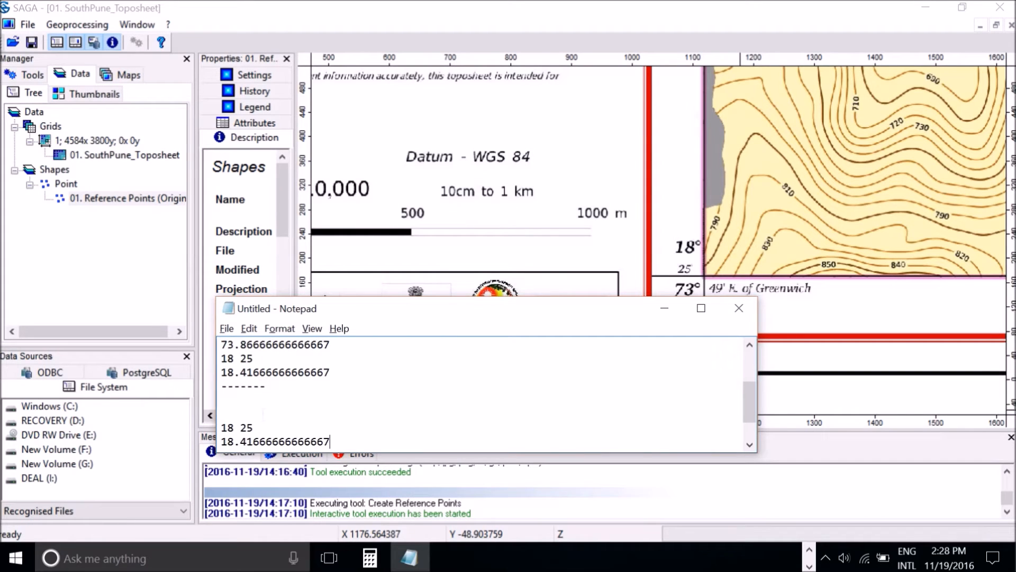
pyautogui.hotkey('alt', 'Tab')
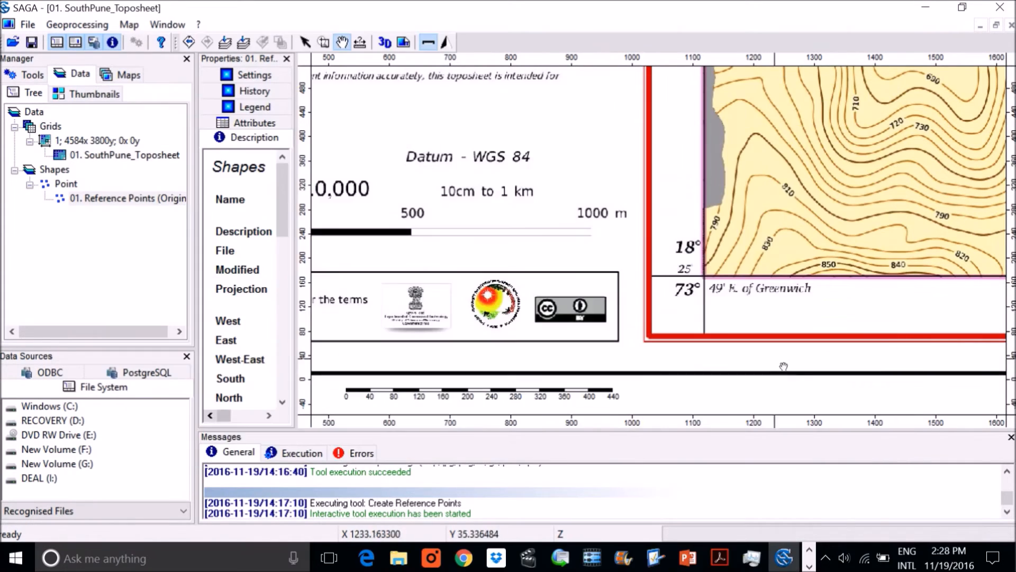
# Enter "73 49" on the line below the last dashed separator in Notepad and bring up Calculator
pyautogui.hotkey('alt', 'Tab')
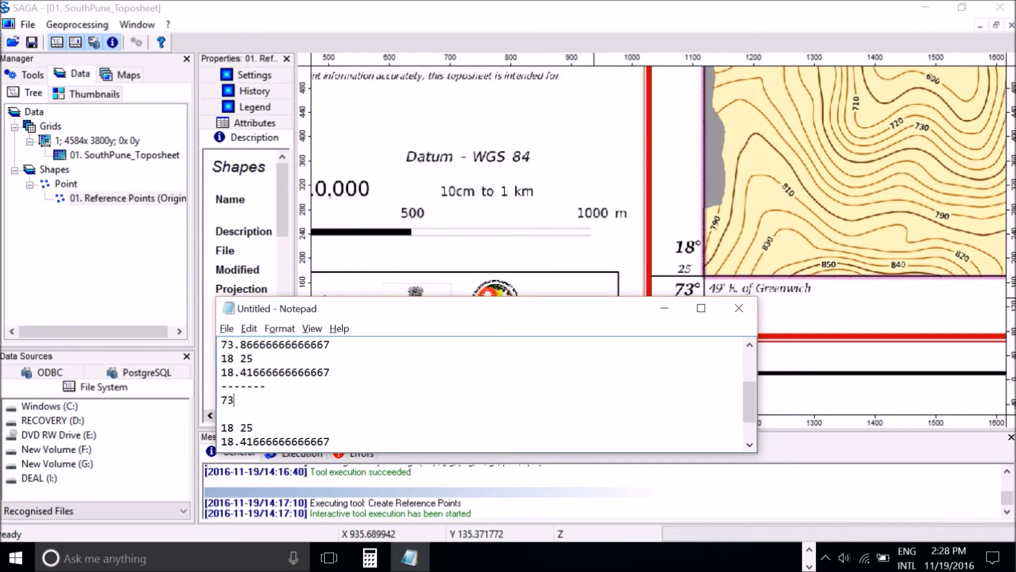
pyautogui.hotkey('alt', 'Tab')
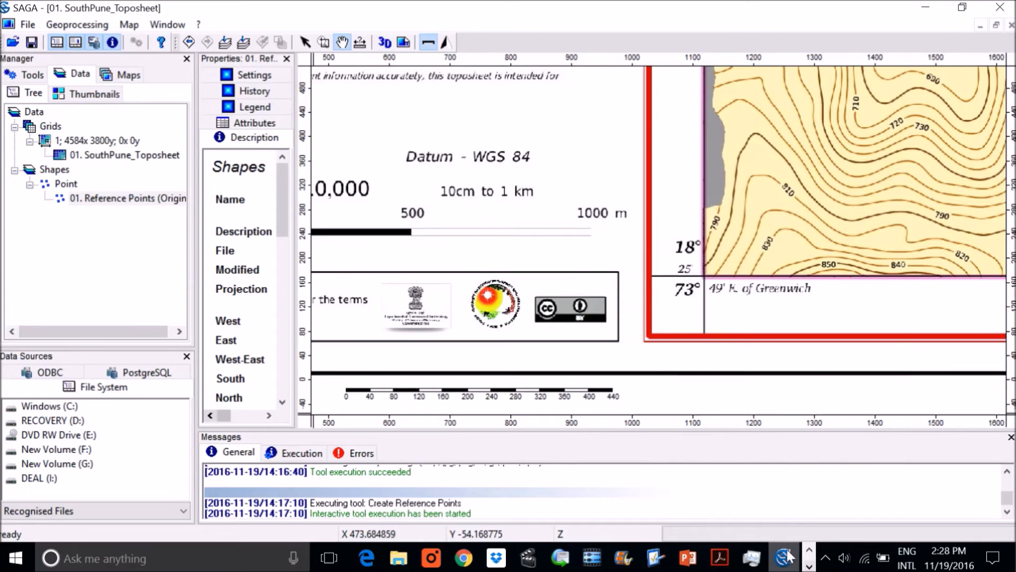
pyautogui.hotkey('alt', 'Tab')
pyautogui.click(808, 566)
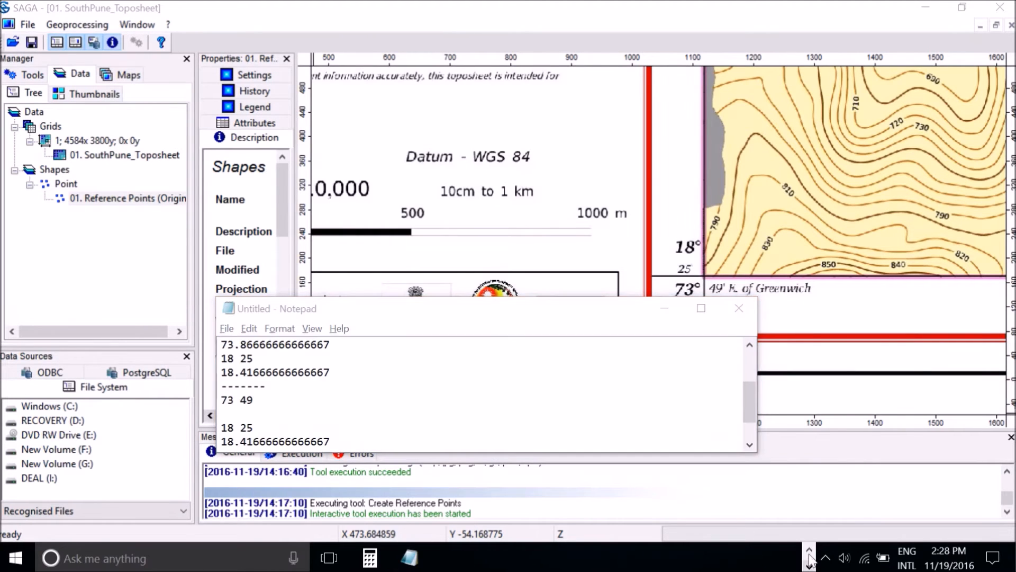
pyautogui.click(370, 557)
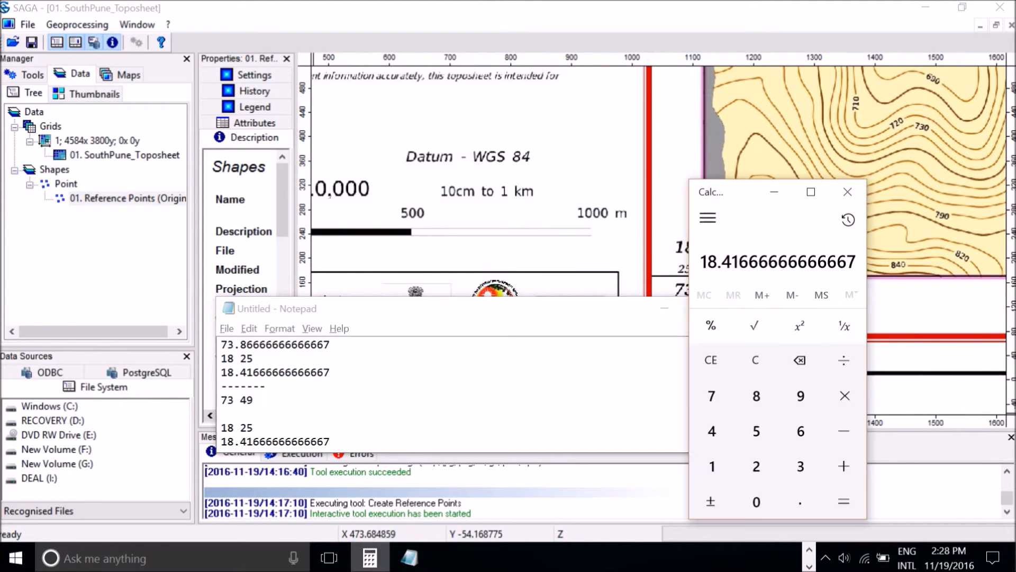
pyautogui.click(754, 360)
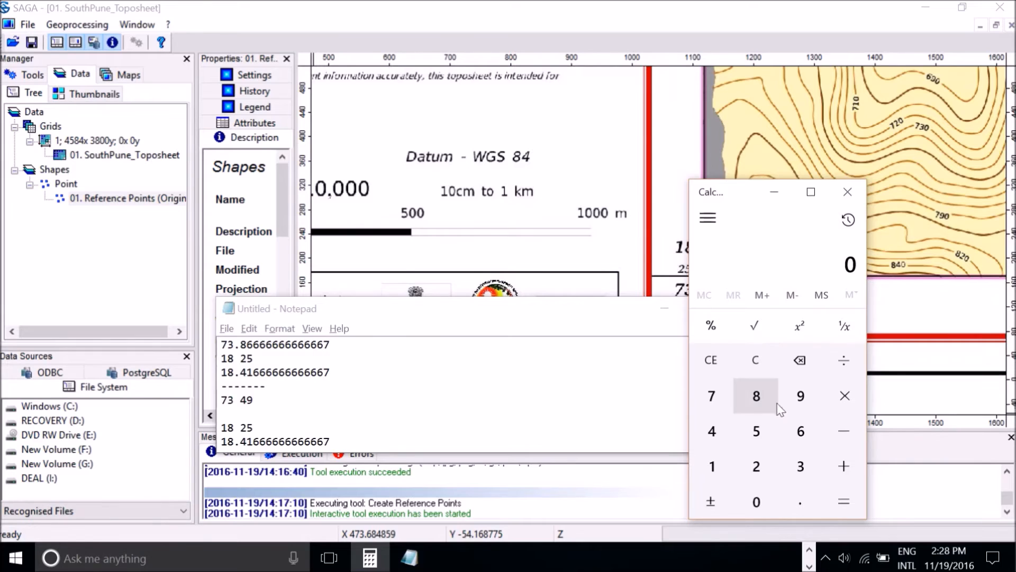
pyautogui.click(711, 430)
pyautogui.click(800, 396)
pyautogui.click(844, 362)
pyautogui.click(800, 431)
pyautogui.click(756, 500)
pyautogui.click(837, 495)
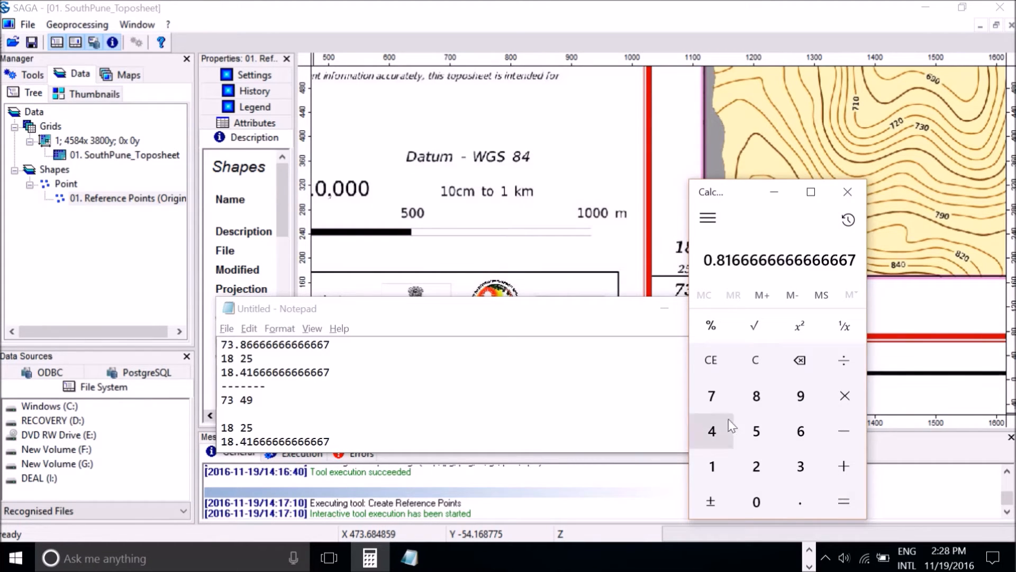
pyautogui.click(712, 396)
pyautogui.click(800, 466)
pyautogui.click(840, 498)
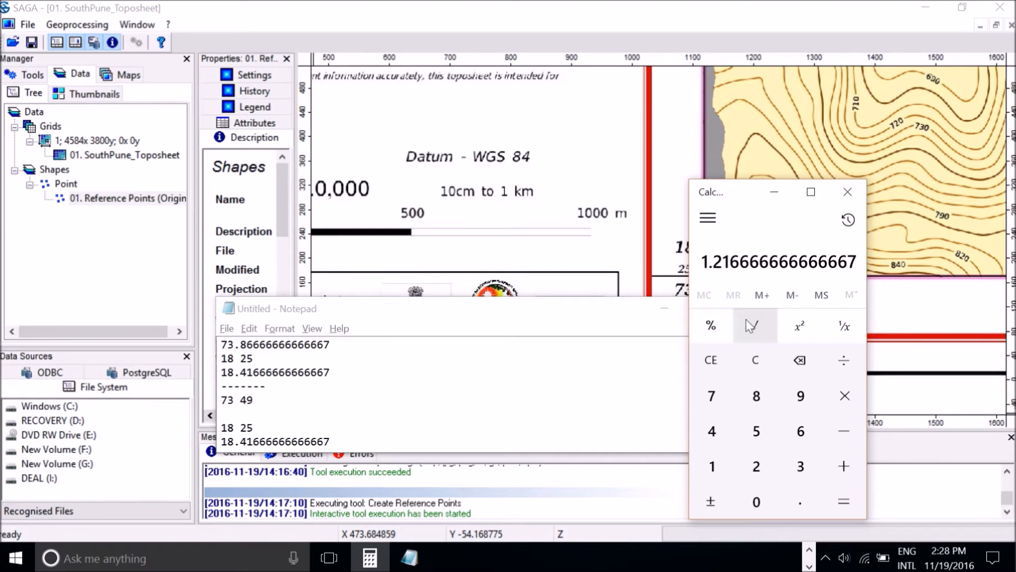
pyautogui.click(756, 361)
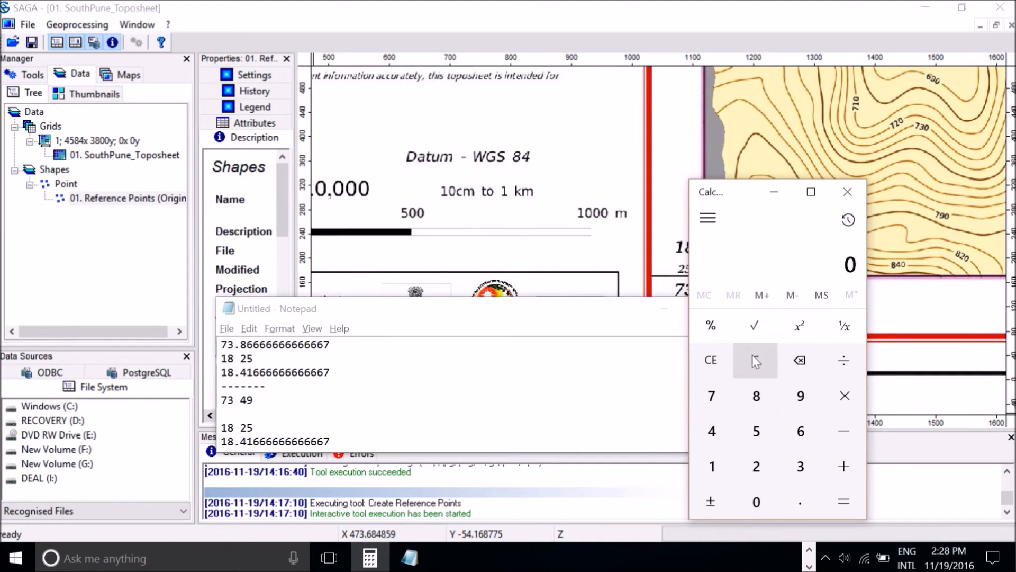
# Convert longitude 73°49' to decimal degrees in Calculator by dividing 49 by 60 and adding 73
pyautogui.click(712, 431)
pyautogui.click(800, 396)
pyautogui.press('/')
pyautogui.click(801, 431)
pyautogui.click(757, 501)
pyautogui.click(841, 500)
pyautogui.click(841, 467)
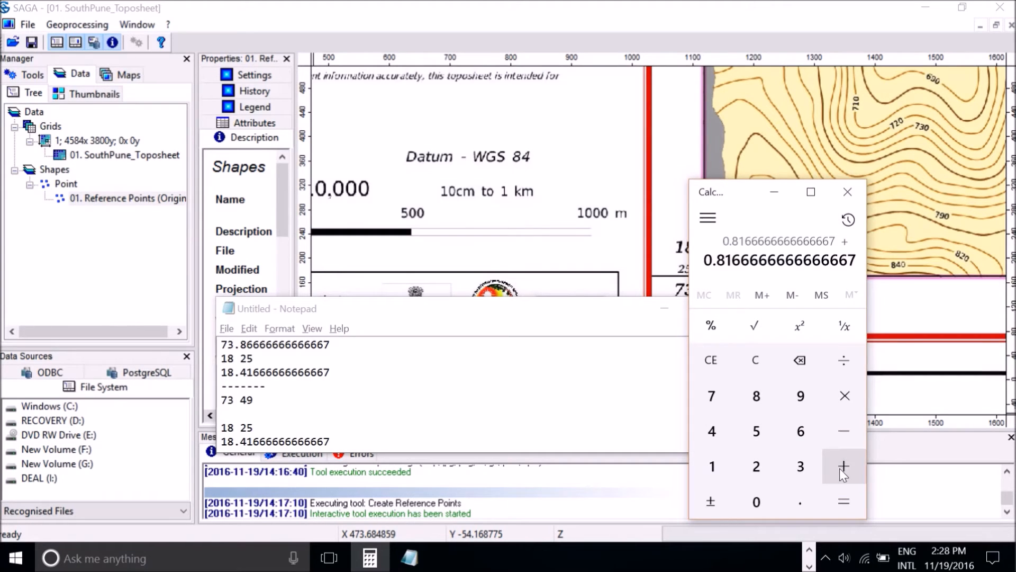
pyautogui.click(730, 408)
pyautogui.click(800, 466)
pyautogui.click(843, 501)
# Copy the calculated 73.81666666666667 into Notepad on the line below "73 49"
pyautogui.rightClick(772, 259)
pyautogui.click(767, 207)
pyautogui.click(222, 413)
pyautogui.hotkey('ctrl', 'v')
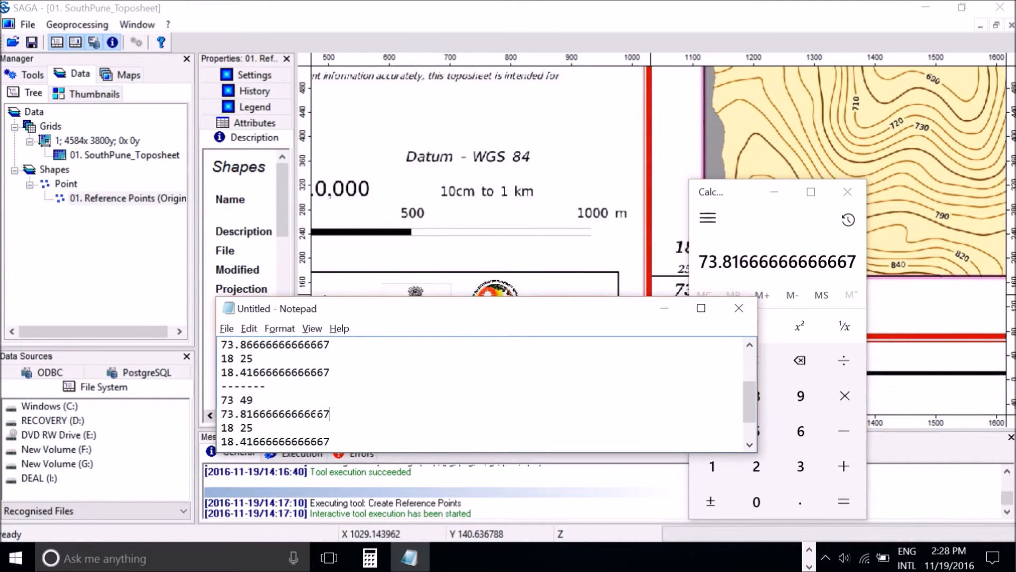
# Return to SAGA and place a reference point on the 73°49' and 18°25' grid line crossing
pyautogui.hotkey('alt', 'Tab')
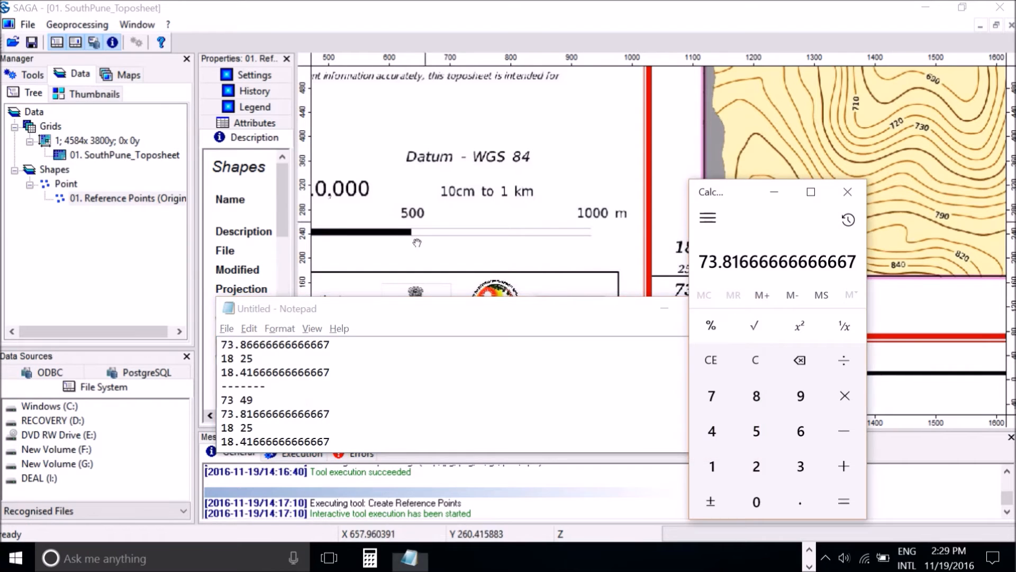
pyautogui.click(597, 170)
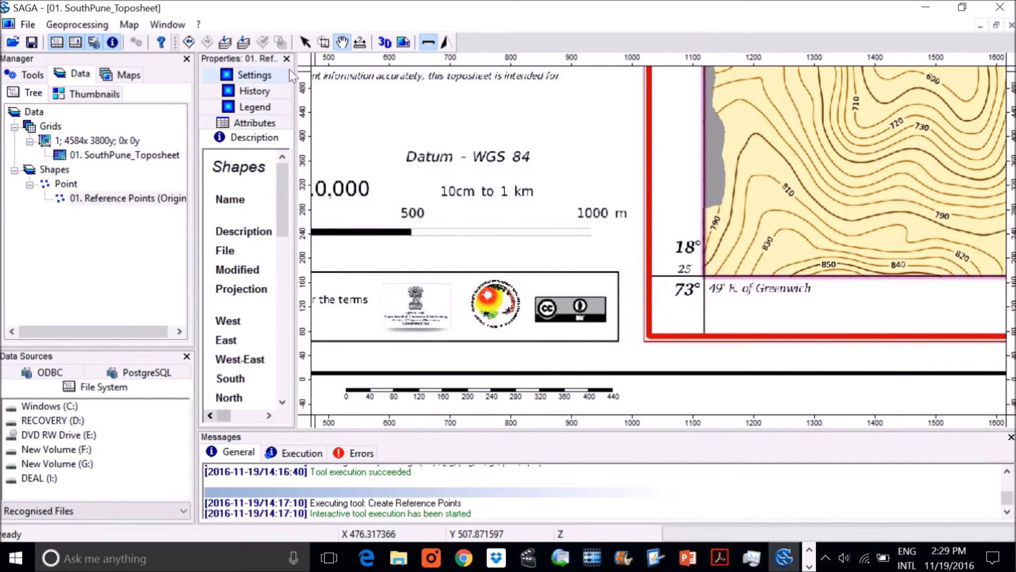
pyautogui.click(329, 41)
pyautogui.moveTo(677, 245); pyautogui.dragTo(735, 322)
pyautogui.click(307, 42)
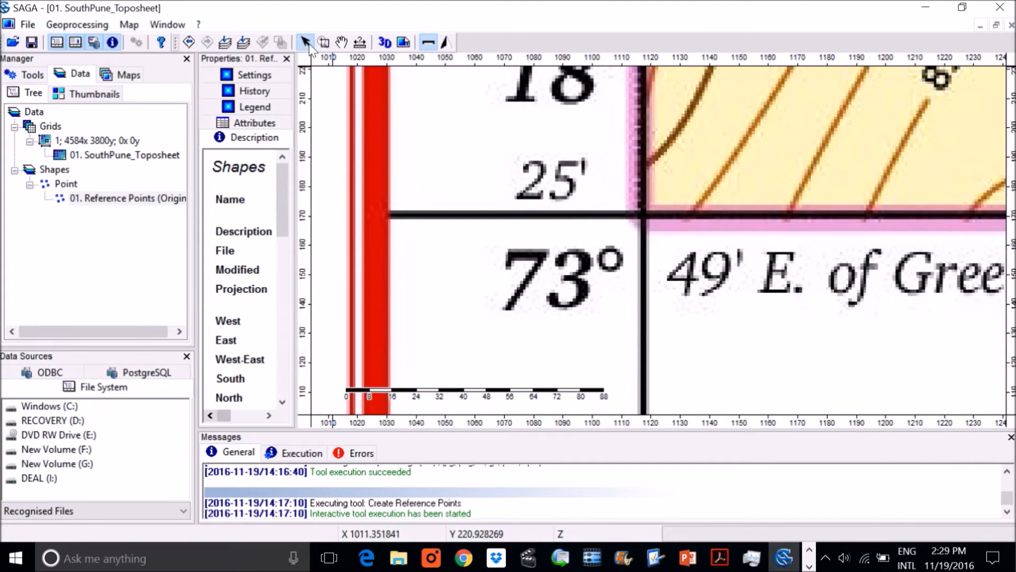
pyautogui.click(649, 224)
# Copy the crossing's decimal longitude from Notepad and set the reference point's x Position to 73.81666666666667
pyautogui.hotkey('alt', 'Tab')
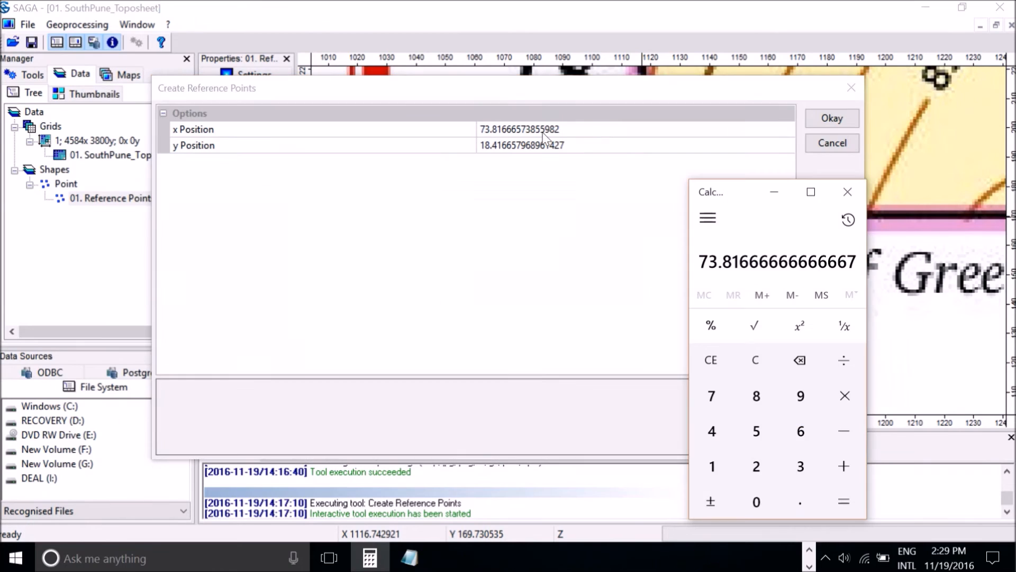
pyautogui.click(558, 282)
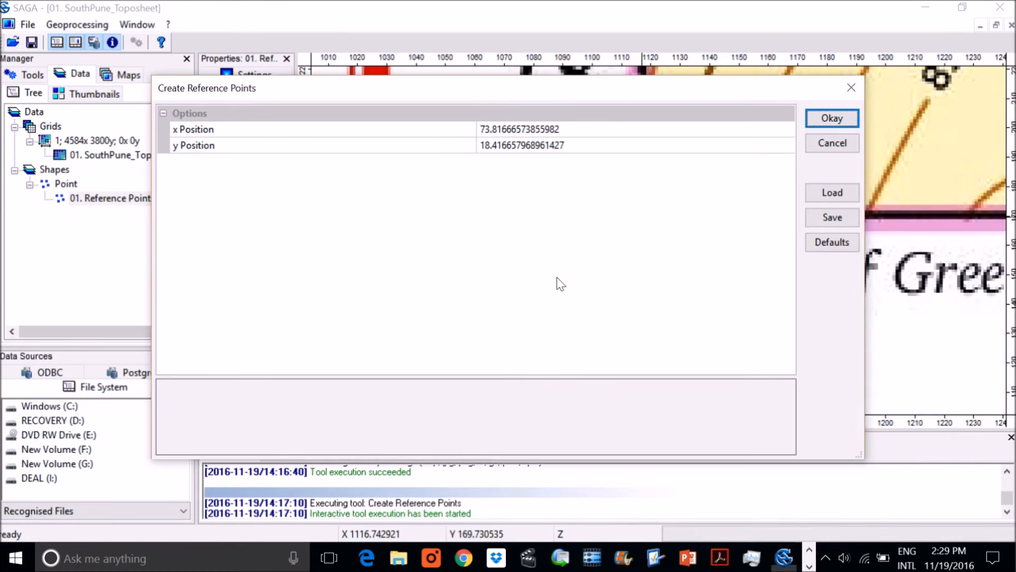
pyautogui.click(809, 566)
pyautogui.click(809, 551)
pyautogui.click(809, 566)
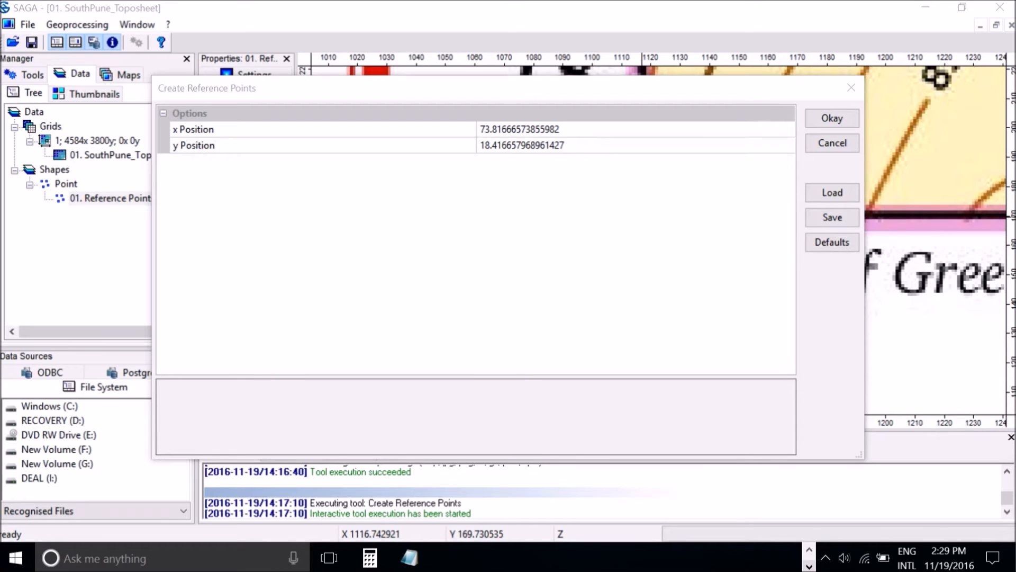
pyautogui.click(410, 557)
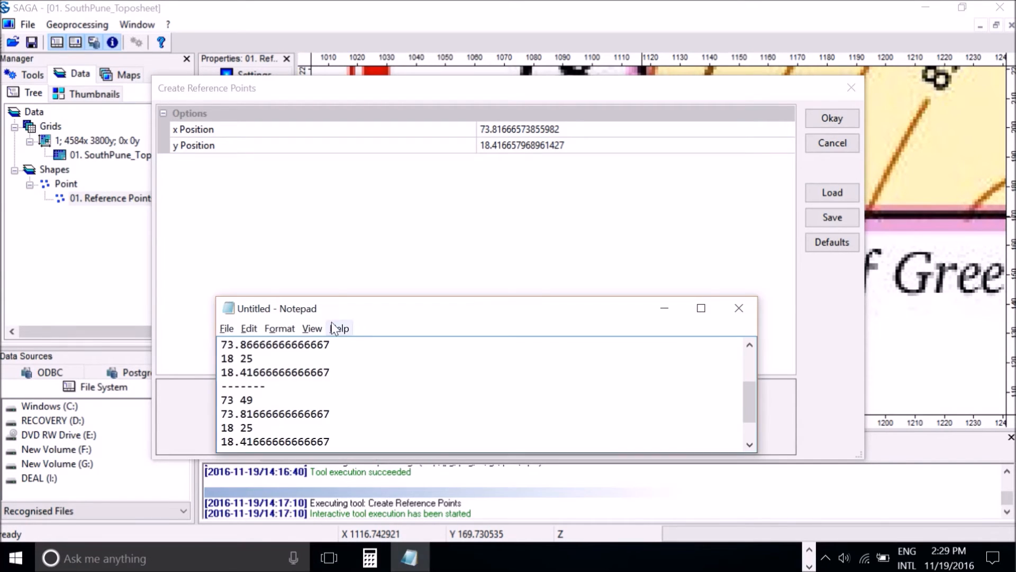
pyautogui.moveTo(356, 314); pyautogui.dragTo(490, 322)
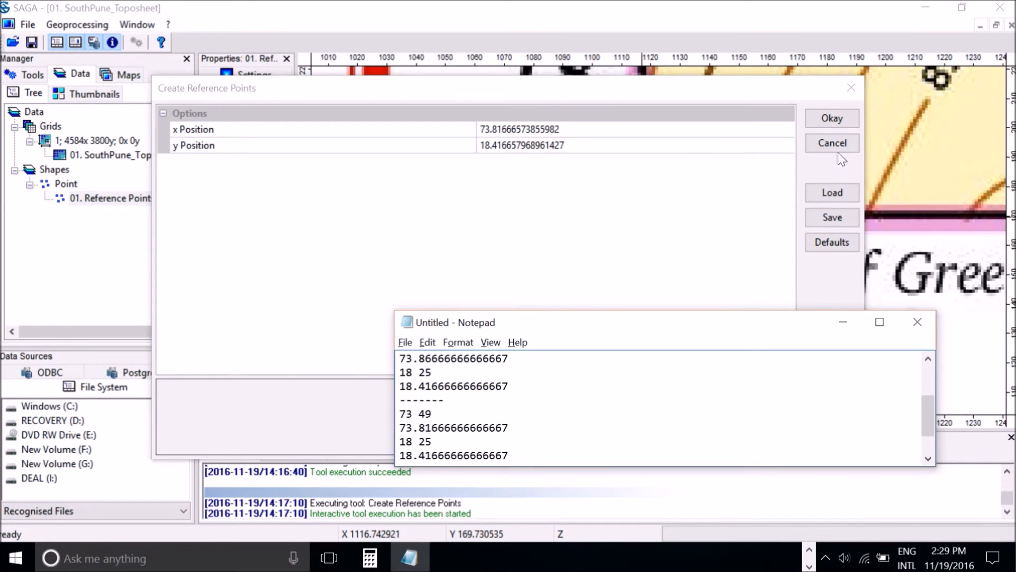
pyautogui.moveTo(528, 431); pyautogui.dragTo(398, 431)
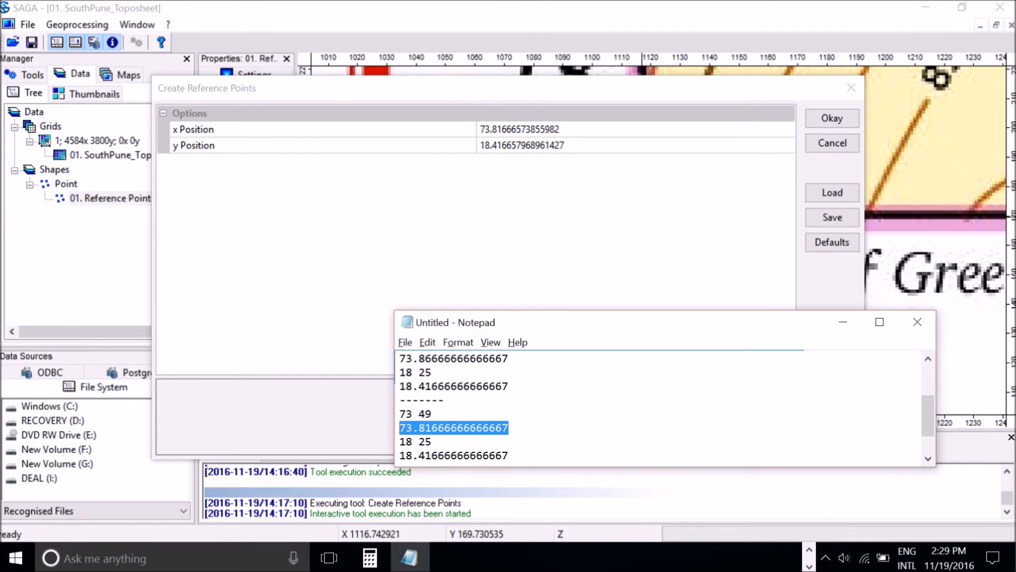
pyautogui.click(577, 128)
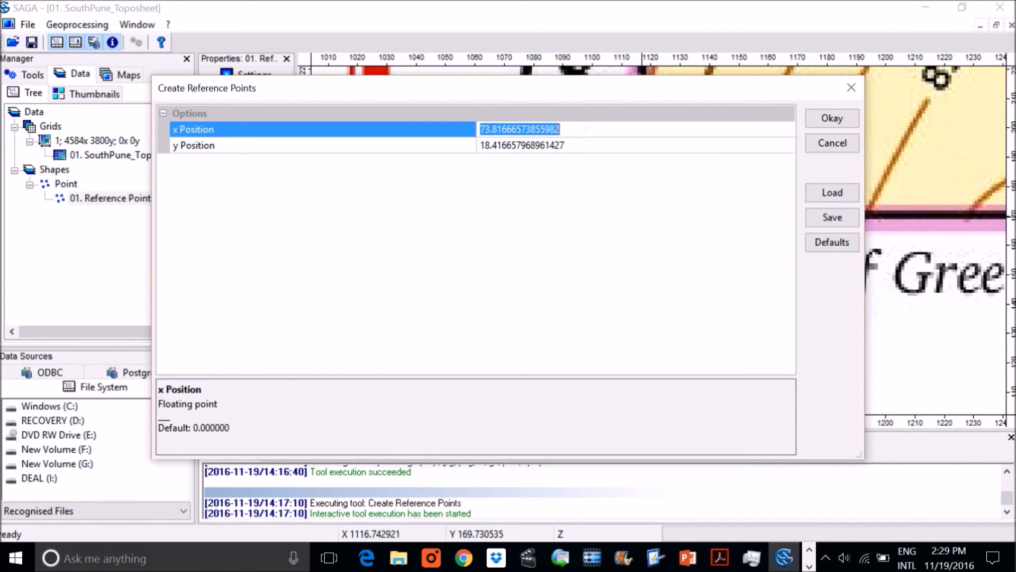
pyautogui.moveTo(577, 129); pyautogui.dragTo(446, 118)
pyautogui.hotkey('ctrl', 'v')
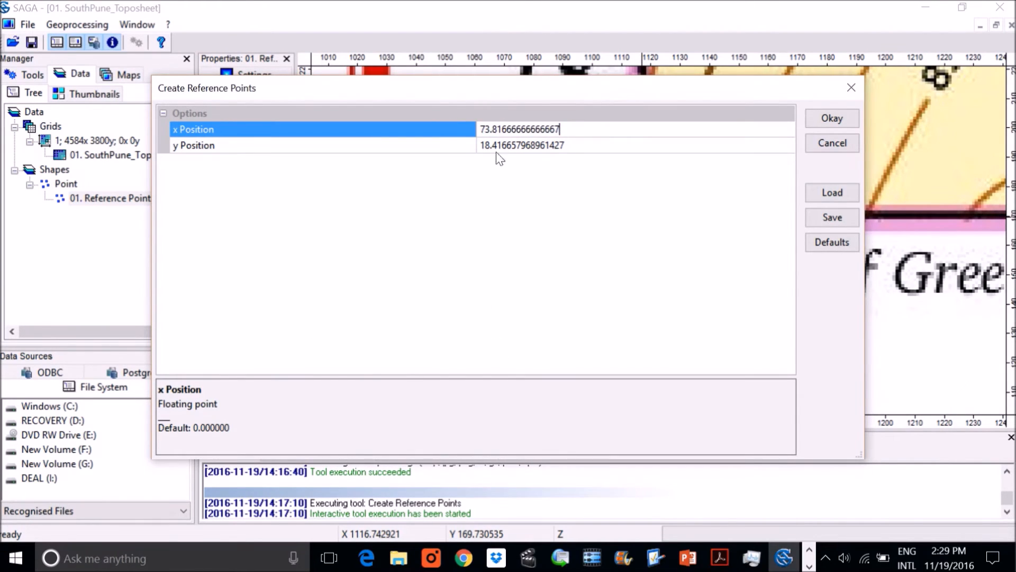
# Copy the decimal latitude from Notepad, set the y Position to 18.41666666666667, and accept the reference point
pyautogui.hotkey('alt', 'Tab')
pyautogui.moveTo(527, 461); pyautogui.dragTo(389, 460)
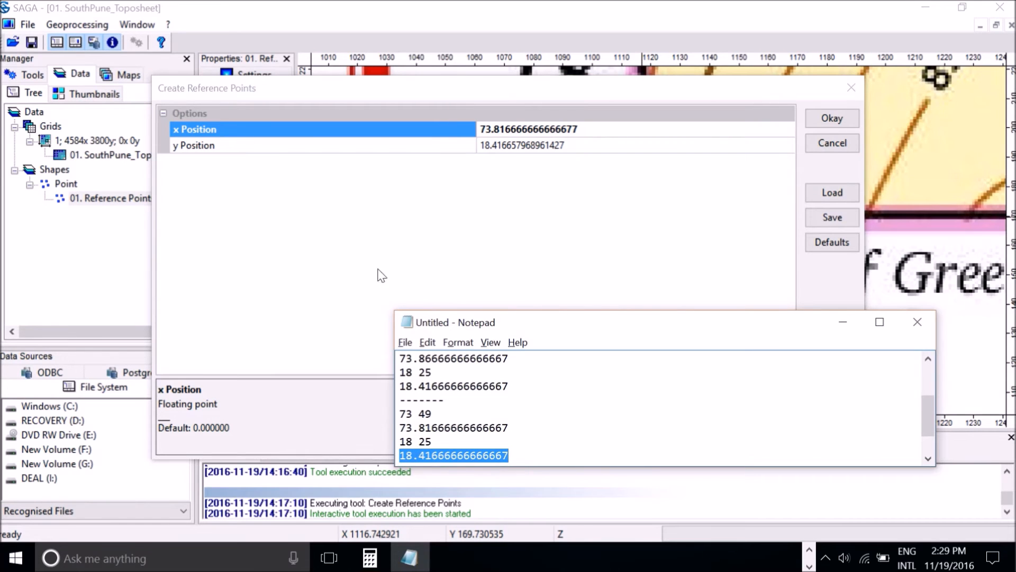
pyautogui.hotkey('alt', 'Tab')
pyautogui.press('Tab')
pyautogui.hotkey('ctrl', 'v')
pyautogui.press('Return')
pyautogui.click(832, 118)
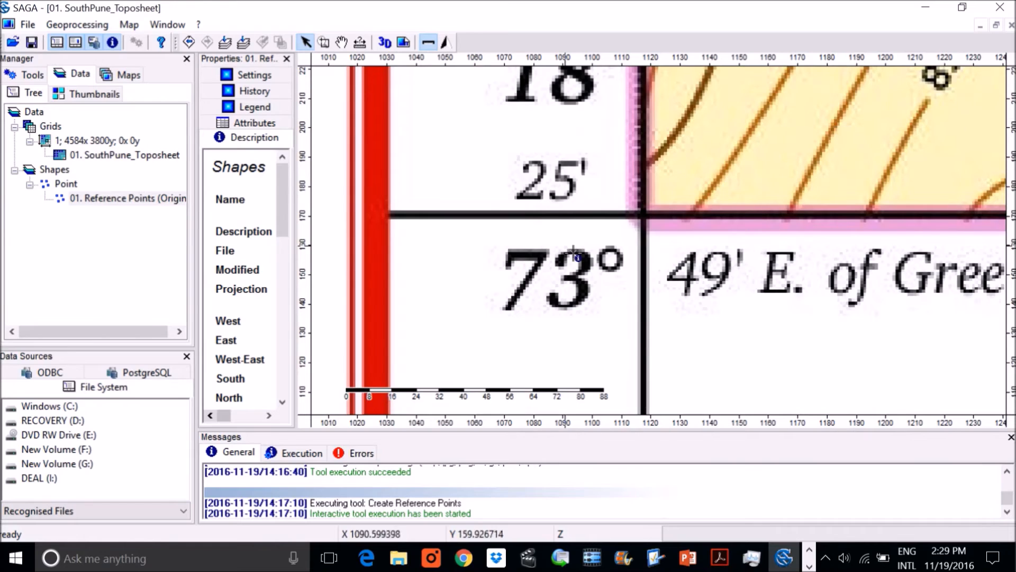
# Widen the Reference Points (Origin) properties and review the extents and the X_SRC, Y_SRC, X_MAP and Y_MAP fields
pyautogui.scroll(-2, 797, 335)
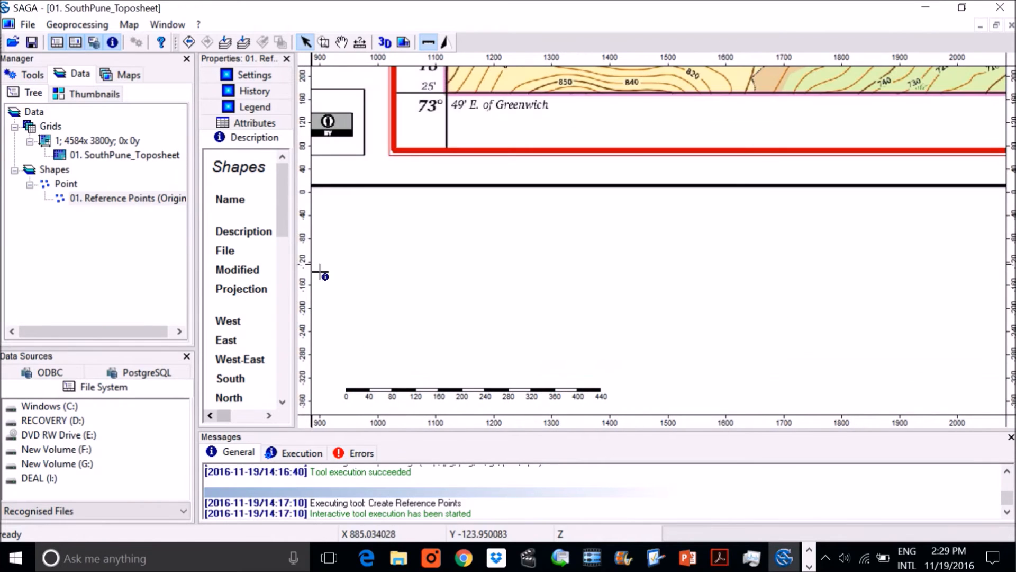
pyautogui.moveTo(306, 258); pyautogui.dragTo(529, 288)
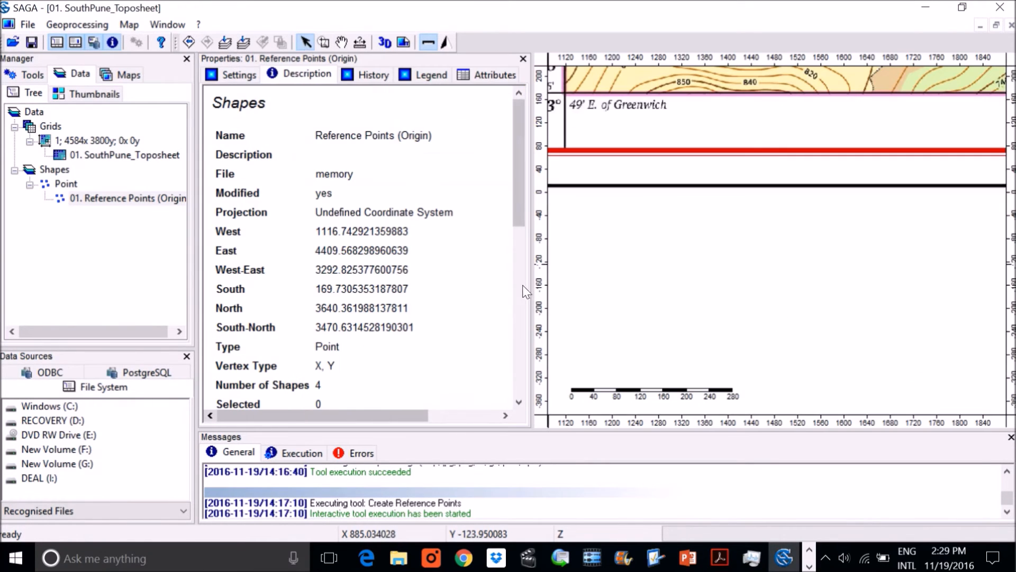
pyautogui.scroll(-4, 478, 272)
pyautogui.scroll(2, 374, 261)
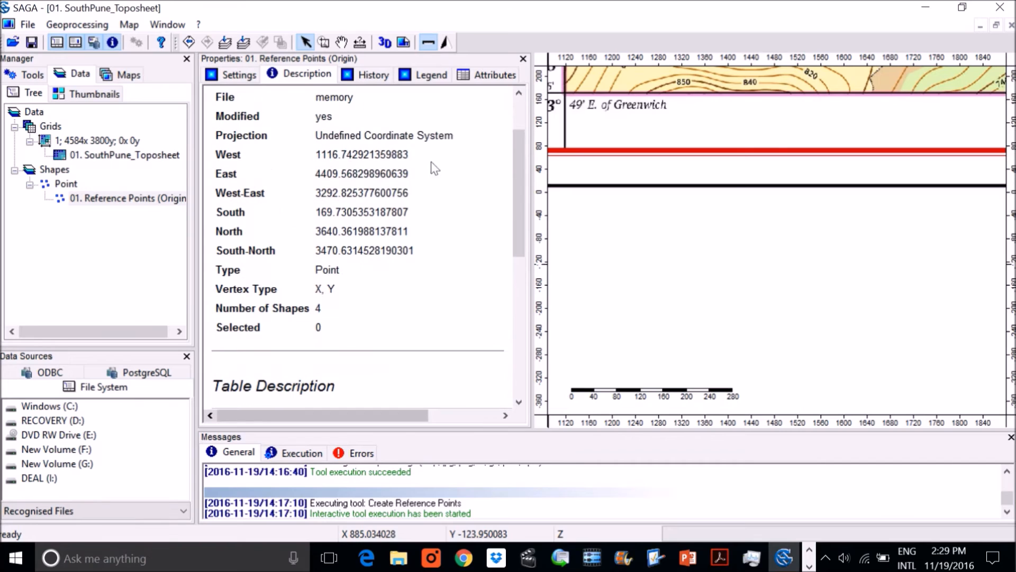
pyautogui.scroll(-5, 377, 190)
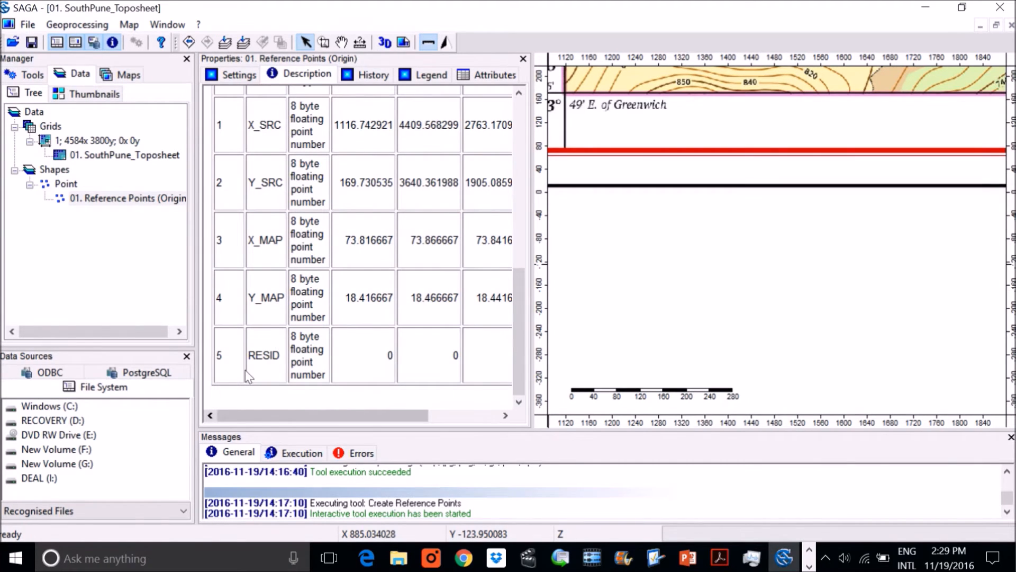
pyautogui.moveTo(391, 144); pyautogui.dragTo(421, 258)
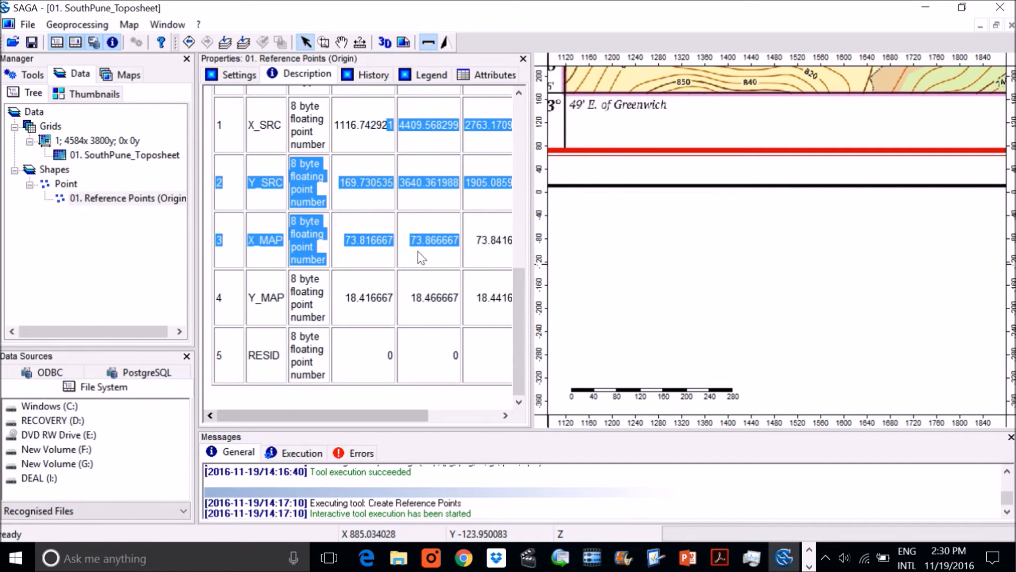
# Stop the interactive Create Reference Points tool and confirm ending its execution
pyautogui.hotkey('alt', 'Tab')
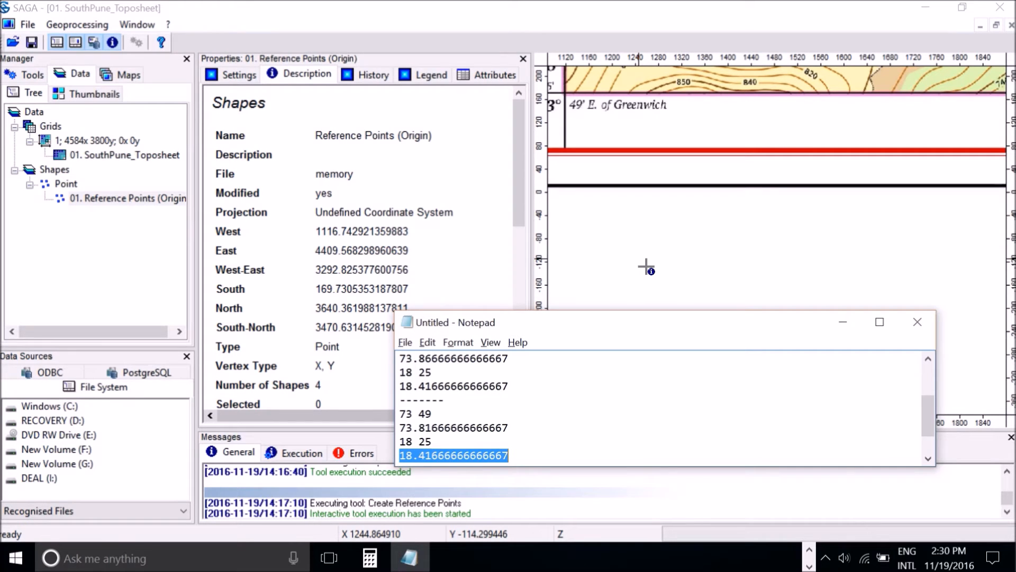
pyautogui.click(25, 24)
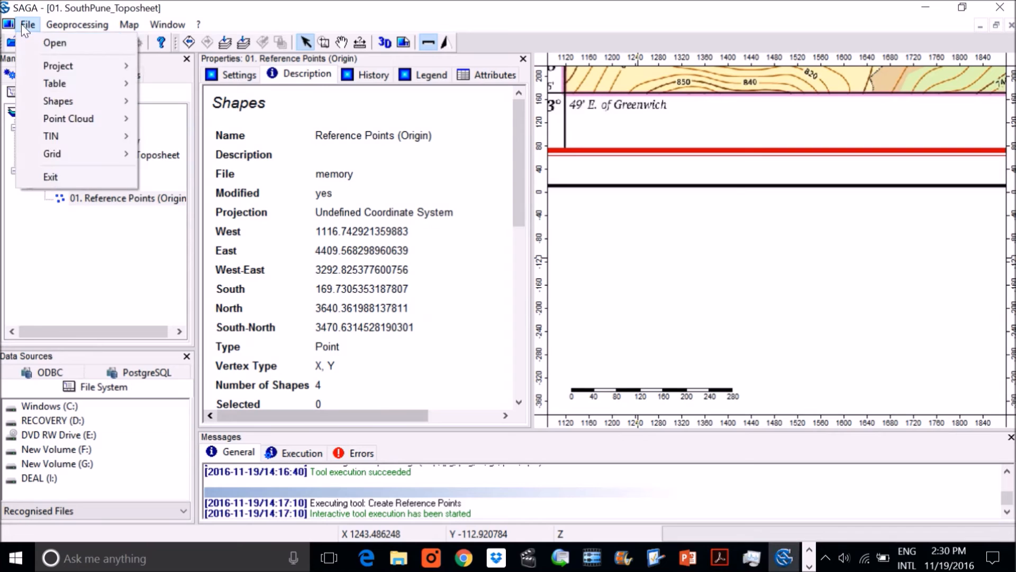
pyautogui.moveTo(77, 24)
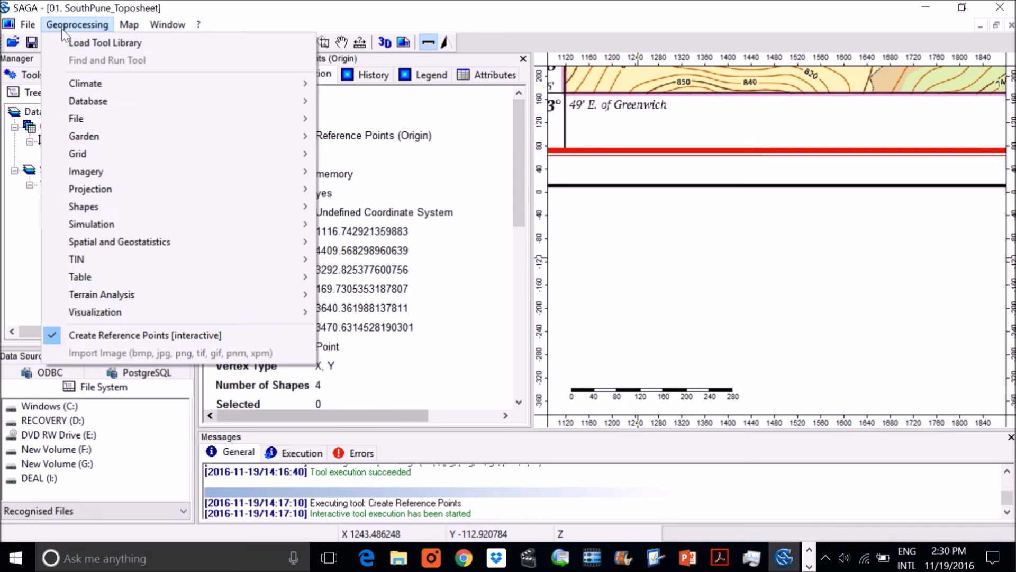
pyautogui.click(92, 336)
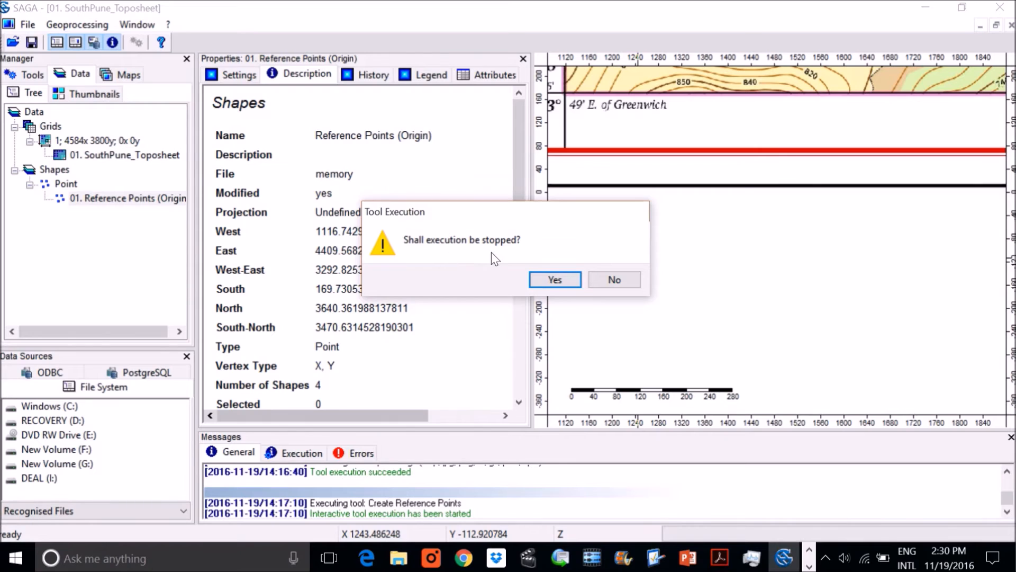
pyautogui.click(555, 278)
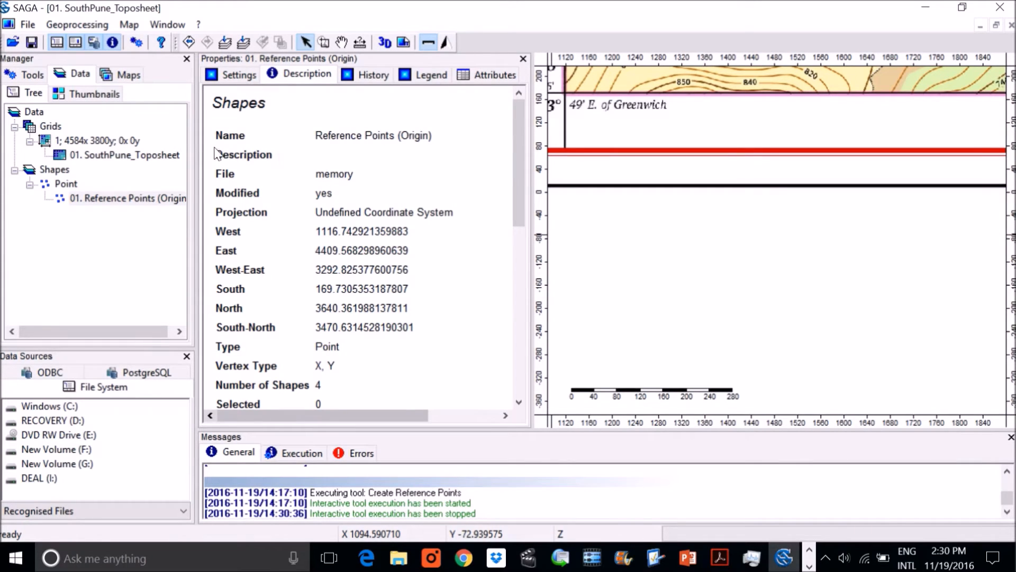
pyautogui.click(62, 177)
pyautogui.rightClick(62, 176)
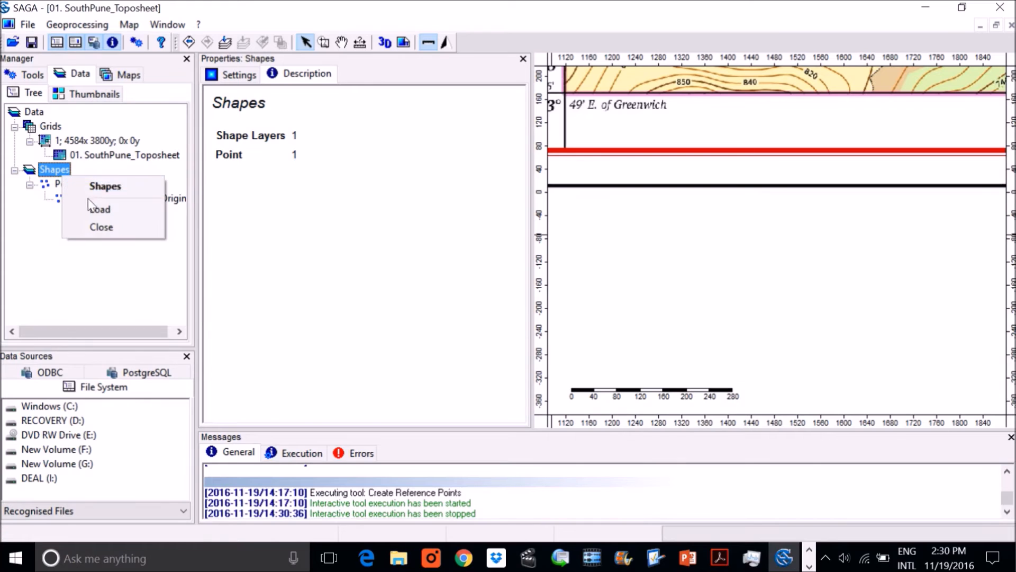
pyautogui.click(99, 209)
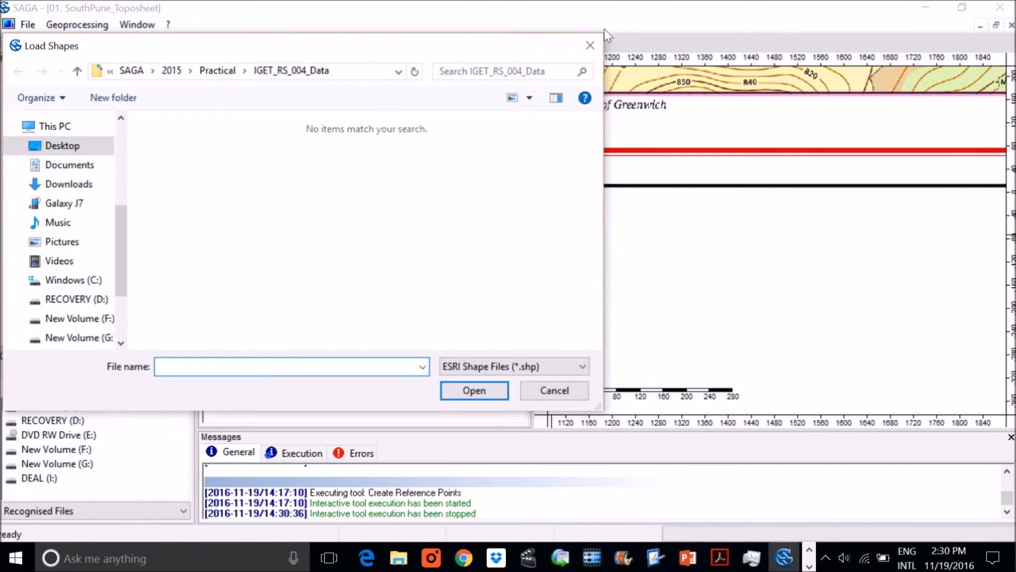
pyautogui.click(590, 45)
pyautogui.click(234, 75)
pyautogui.click(287, 77)
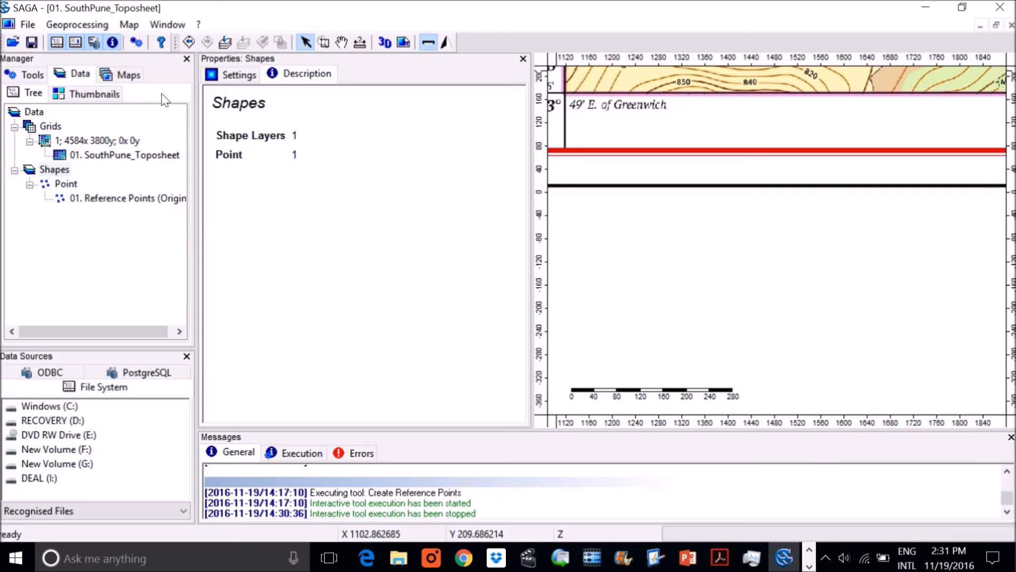
pyautogui.rightClick(55, 171)
pyautogui.click(78, 142)
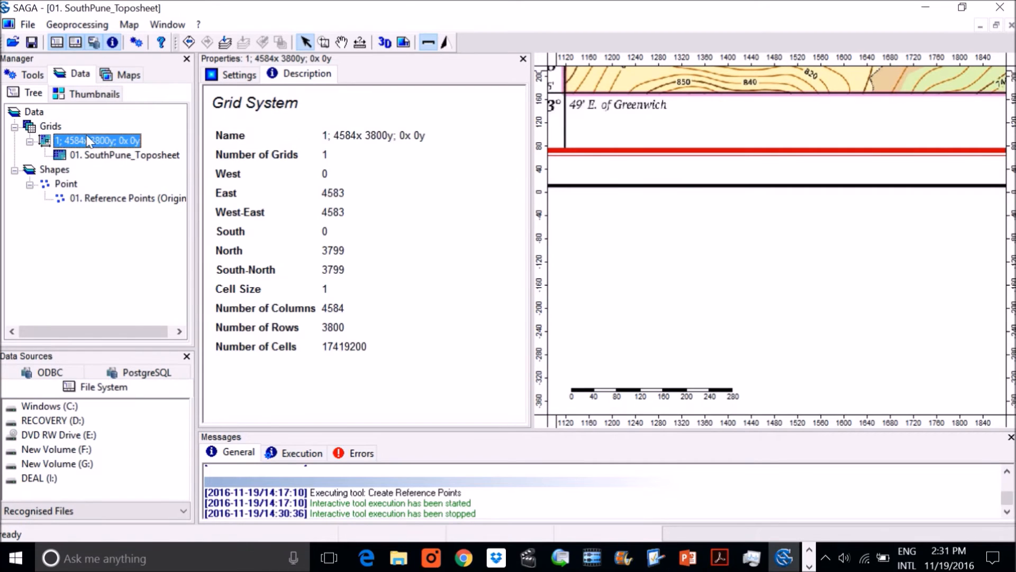
pyautogui.rightClick(86, 139)
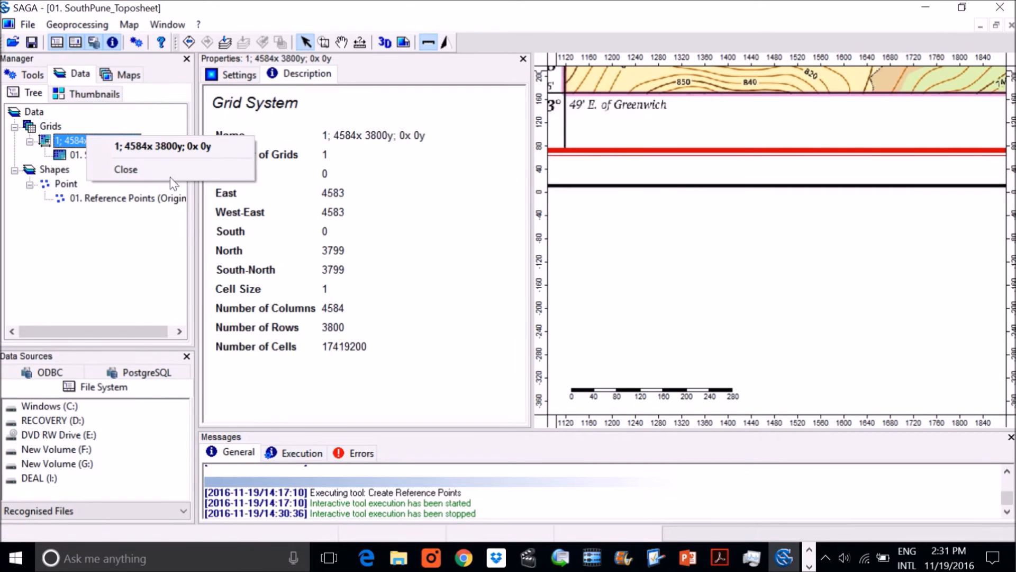
pyautogui.click(402, 288)
# Show the attribute table of Reference Points (Origin), review its source and map coordinates across the widened view, and hide the table again
pyautogui.rightClick(144, 201)
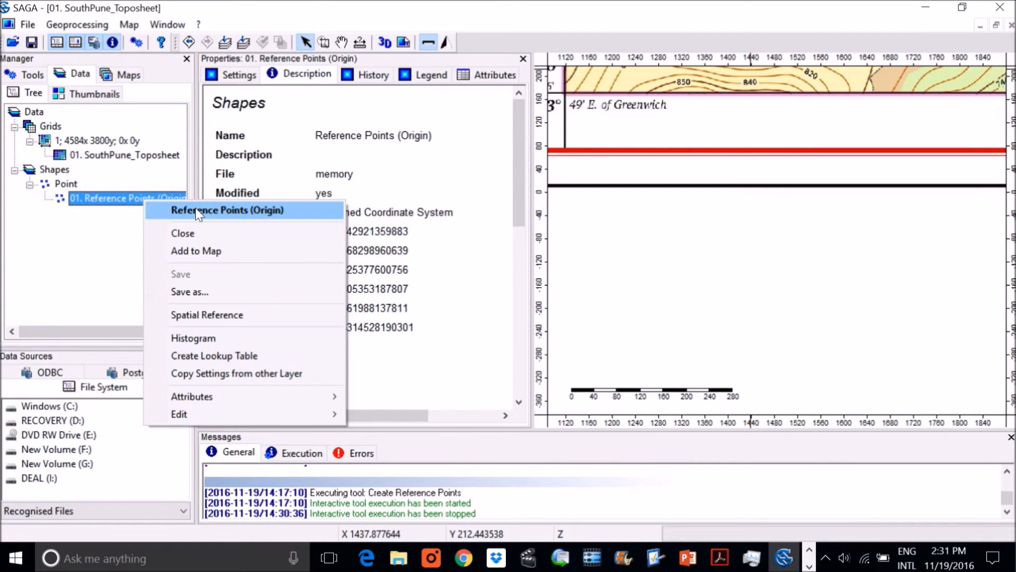
pyautogui.moveTo(266, 392)
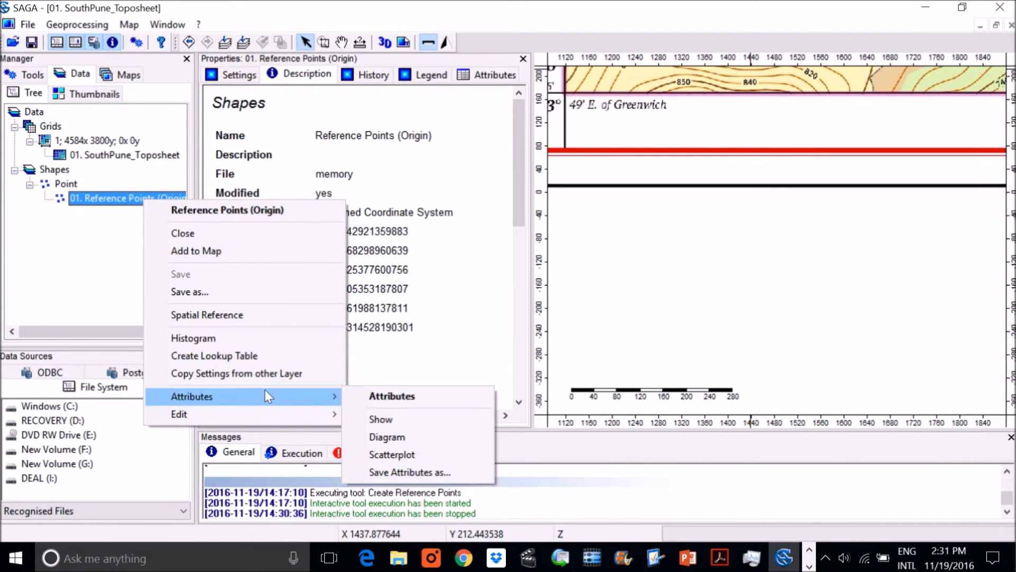
pyautogui.click(381, 419)
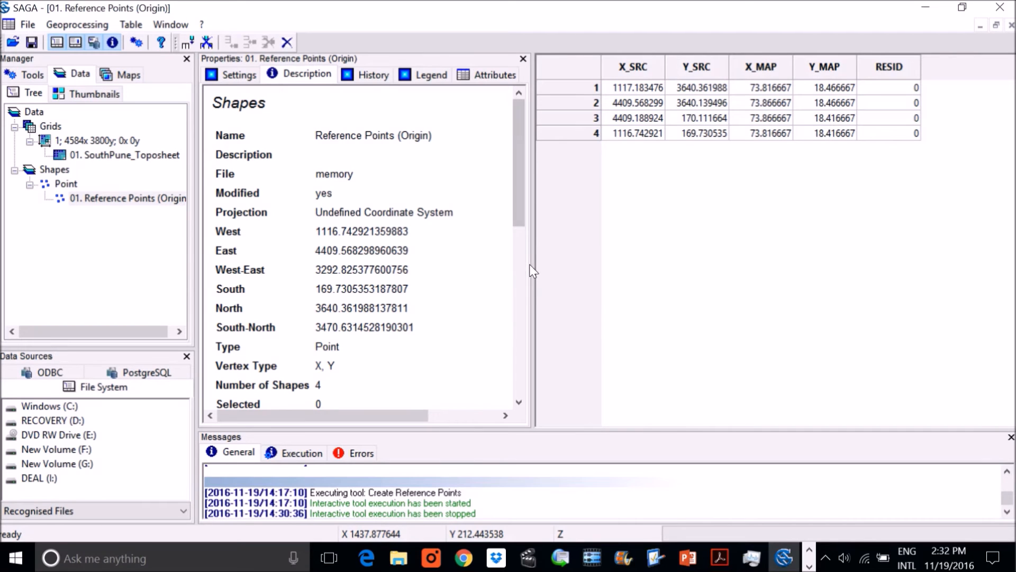
pyautogui.moveTo(532, 270); pyautogui.dragTo(349, 272)
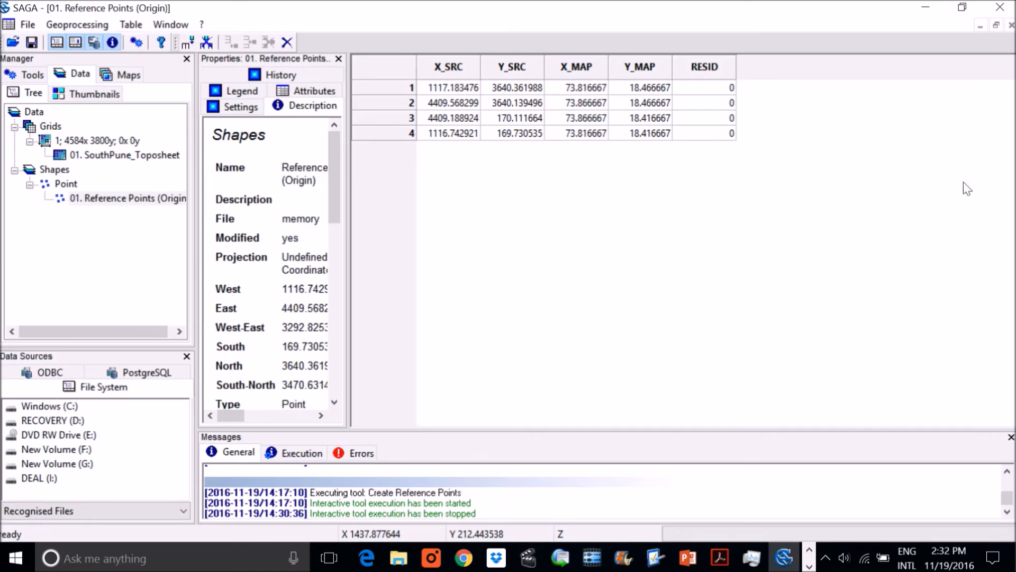
pyautogui.rightClick(136, 200)
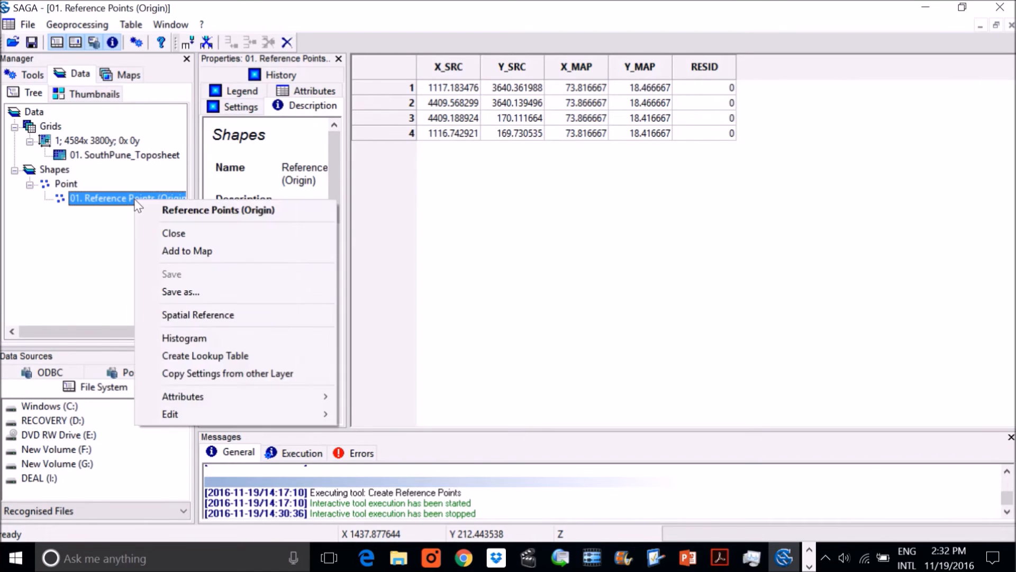
pyautogui.moveTo(249, 397)
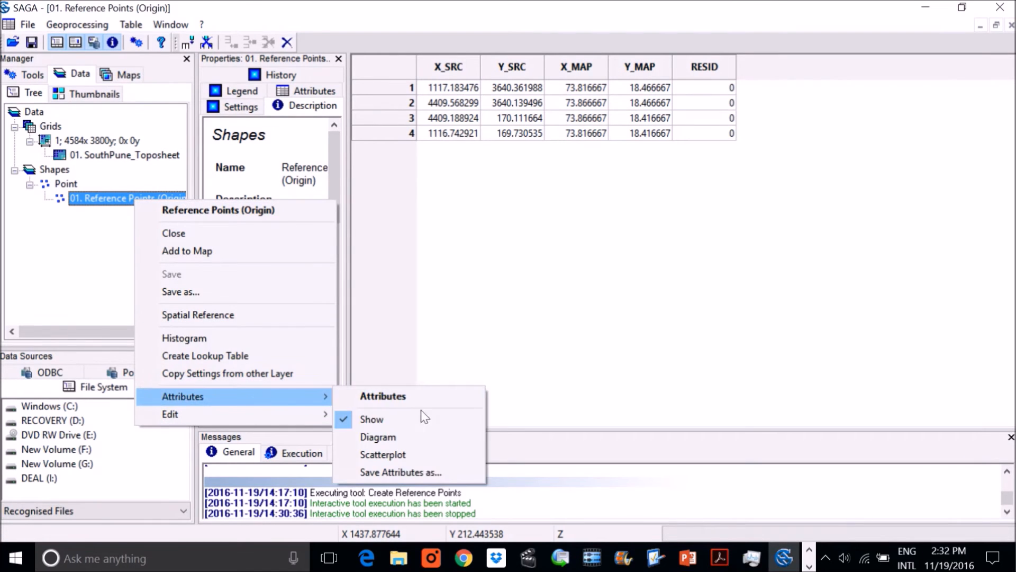
pyautogui.click(354, 424)
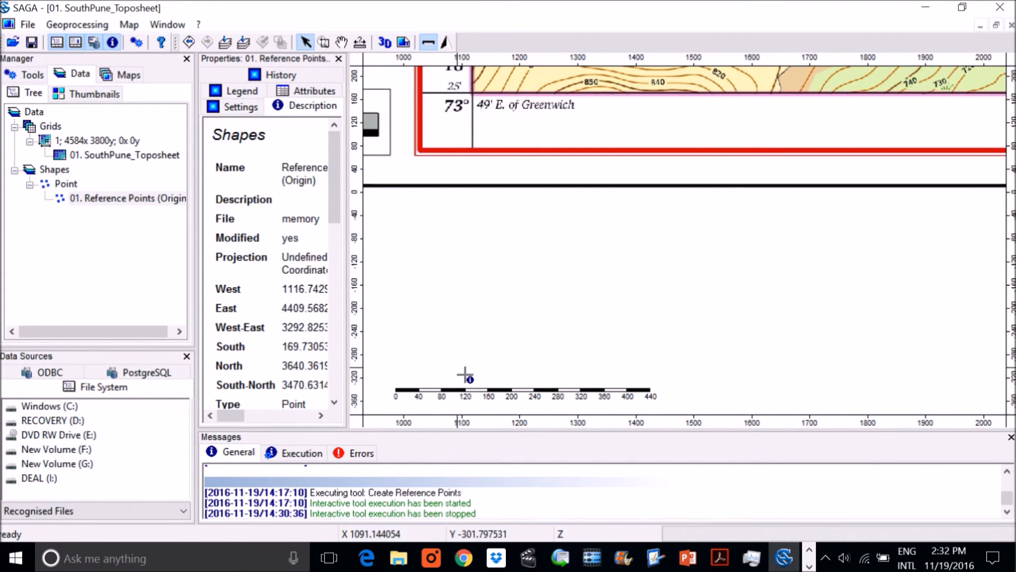
# Examine the projection, scale and datum notes in the lower-left margin of the toposheet
pyautogui.scroll(5, 464, 374)
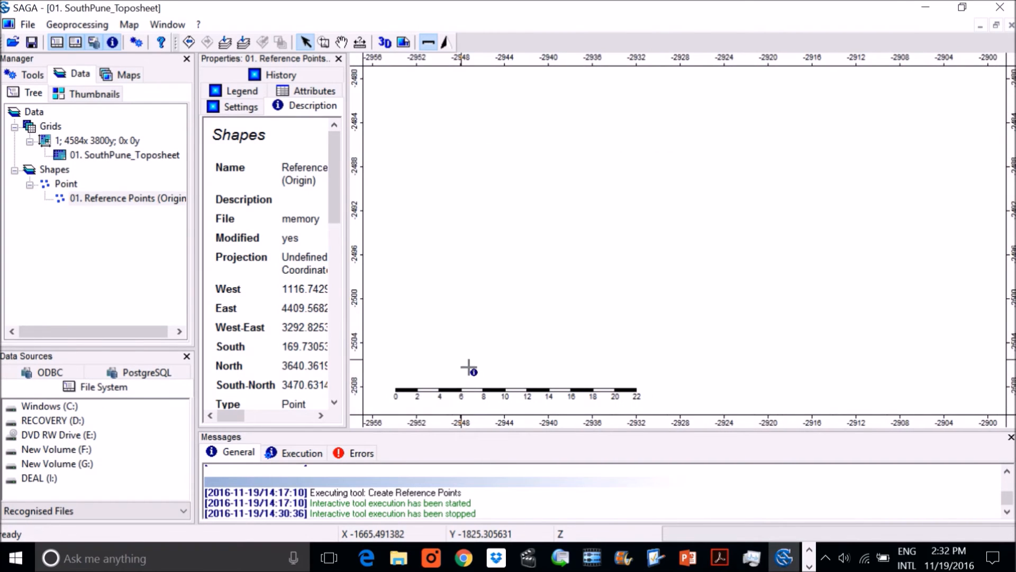
pyautogui.click(221, 43)
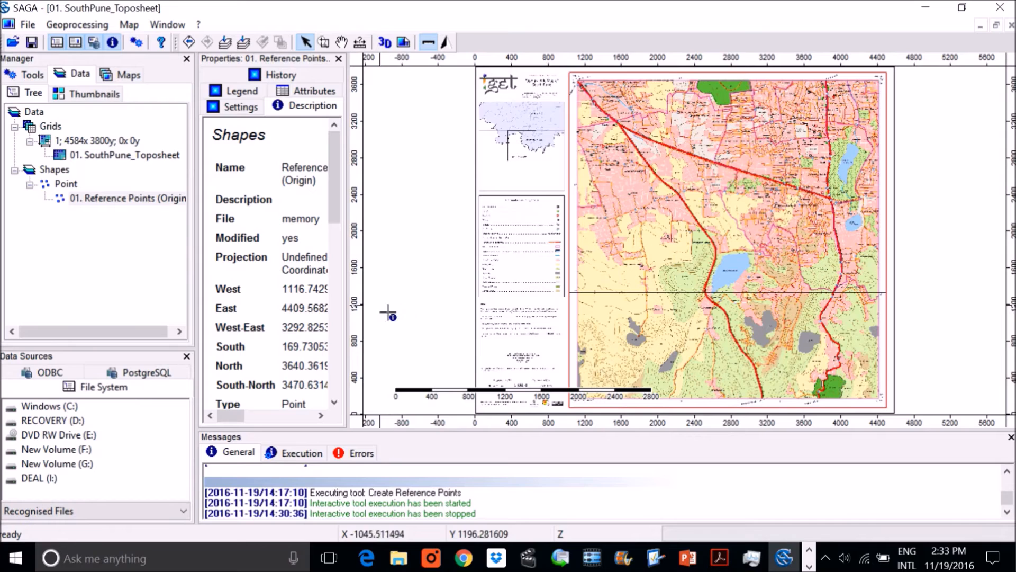
pyautogui.click(324, 42)
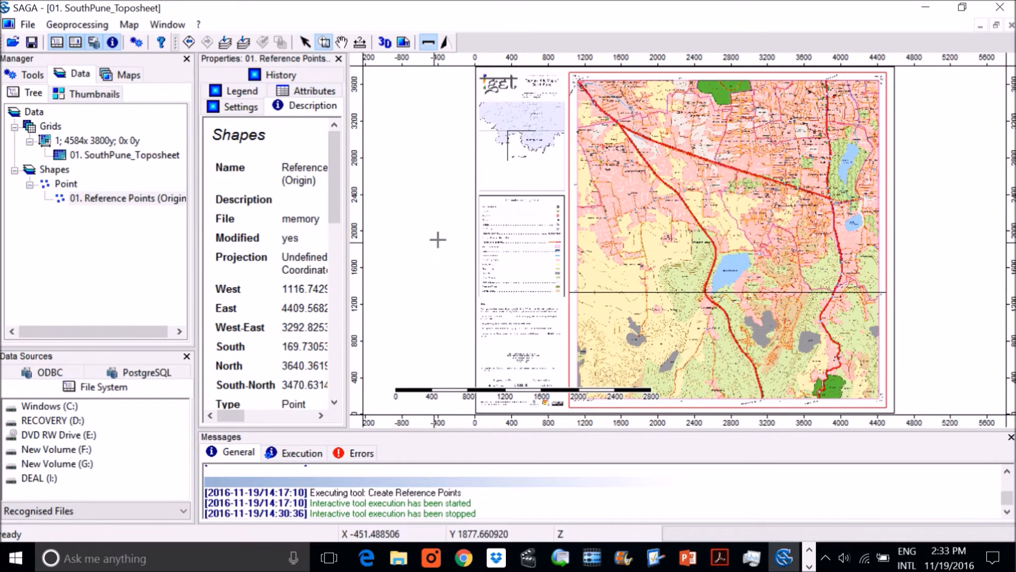
pyautogui.moveTo(398, 277); pyautogui.dragTo(631, 427)
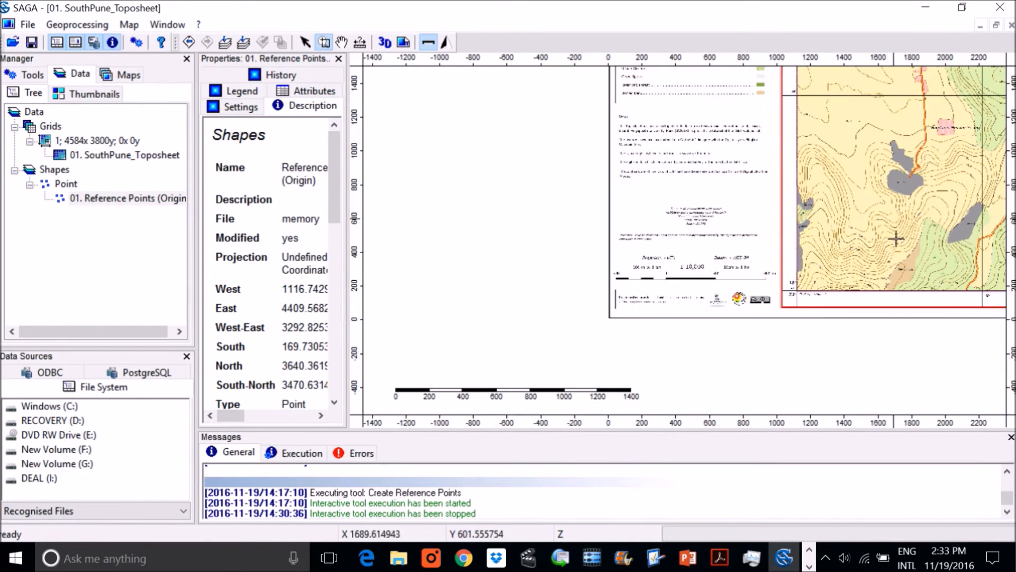
pyautogui.moveTo(551, 136); pyautogui.dragTo(757, 346)
pyautogui.moveTo(540, 141); pyautogui.dragTo(782, 305)
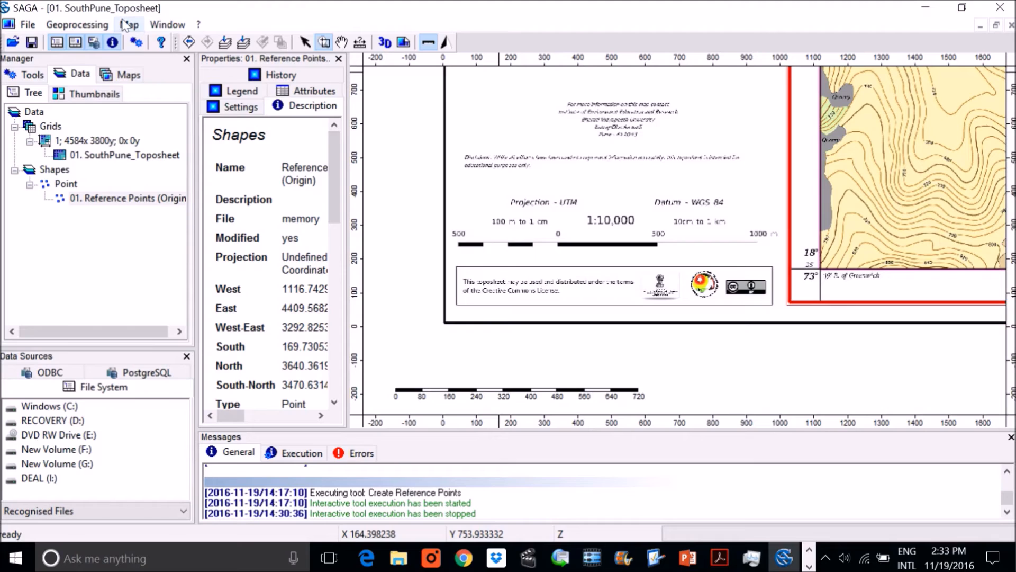
# Find tools matching "coordinate reference" by name and run Set Coordinate Reference System
pyautogui.click(100, 25)
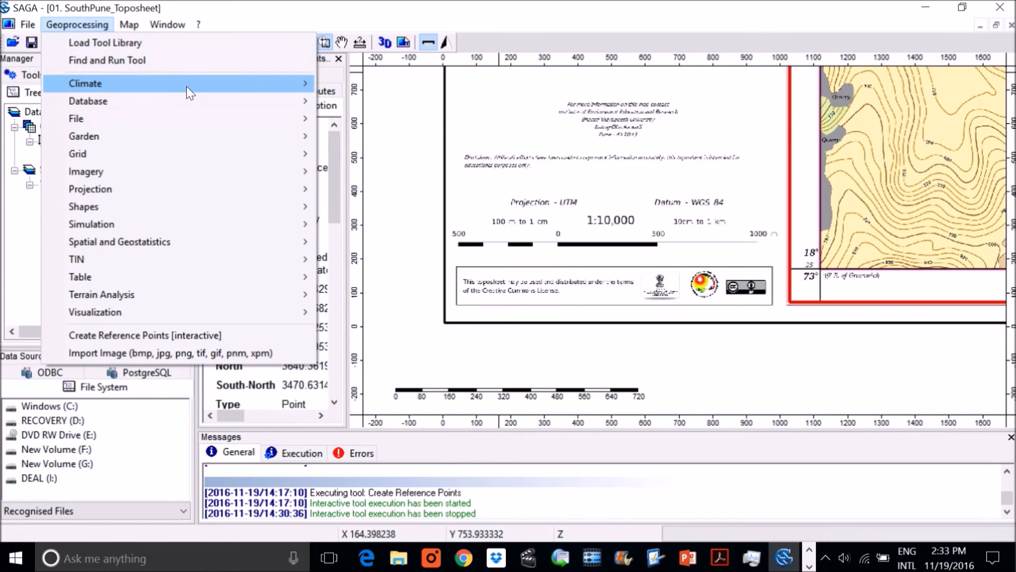
pyautogui.moveTo(187, 88)
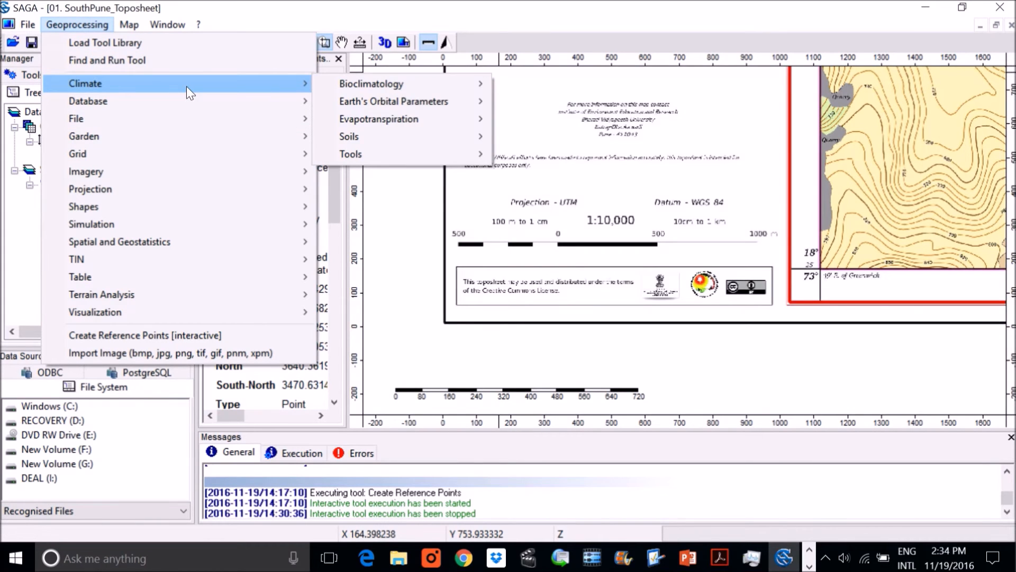
pyautogui.click(117, 63)
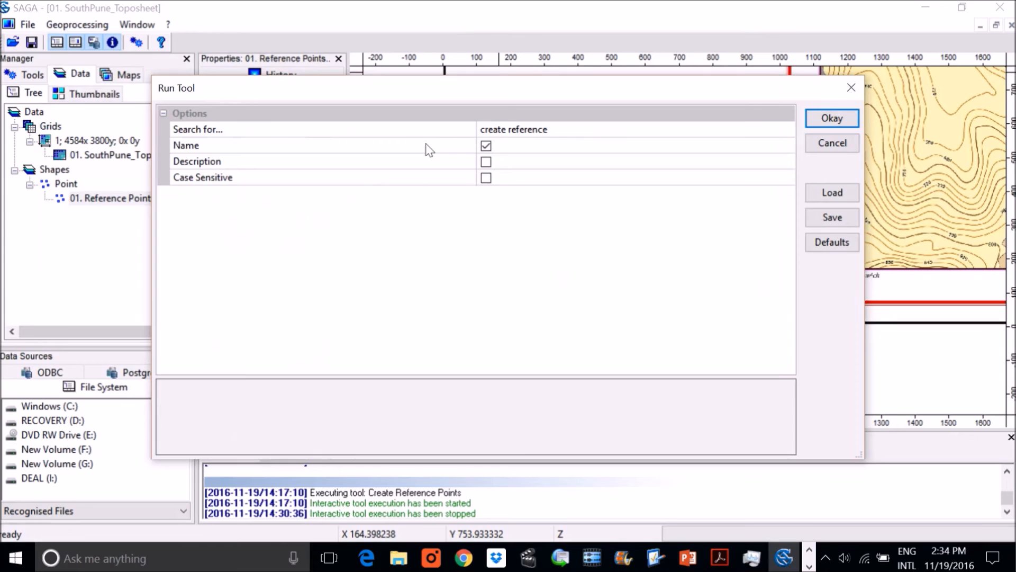
pyautogui.click(575, 130)
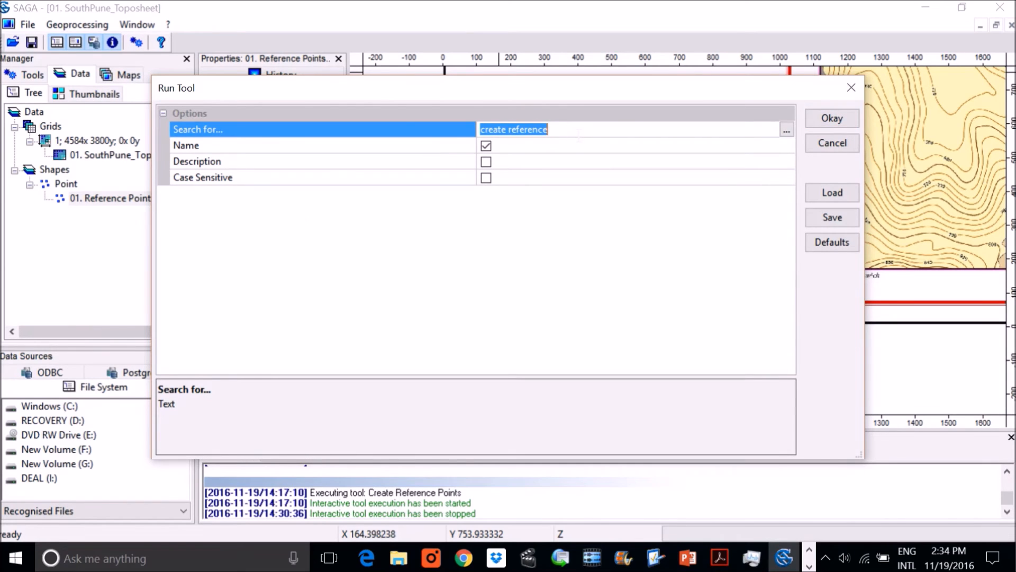
pyautogui.write('coordinate reference')
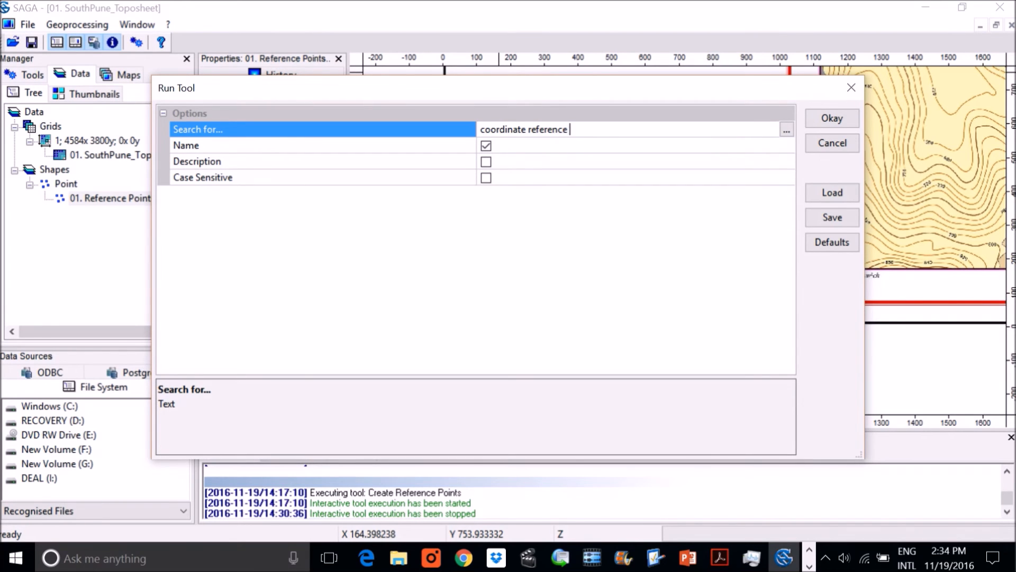
pyautogui.click(835, 118)
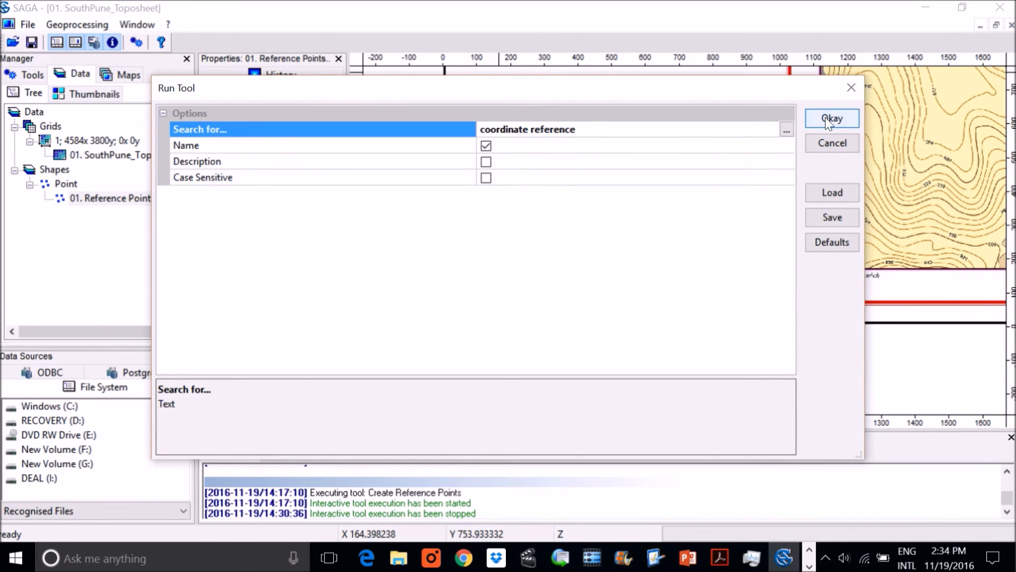
pyautogui.click(835, 119)
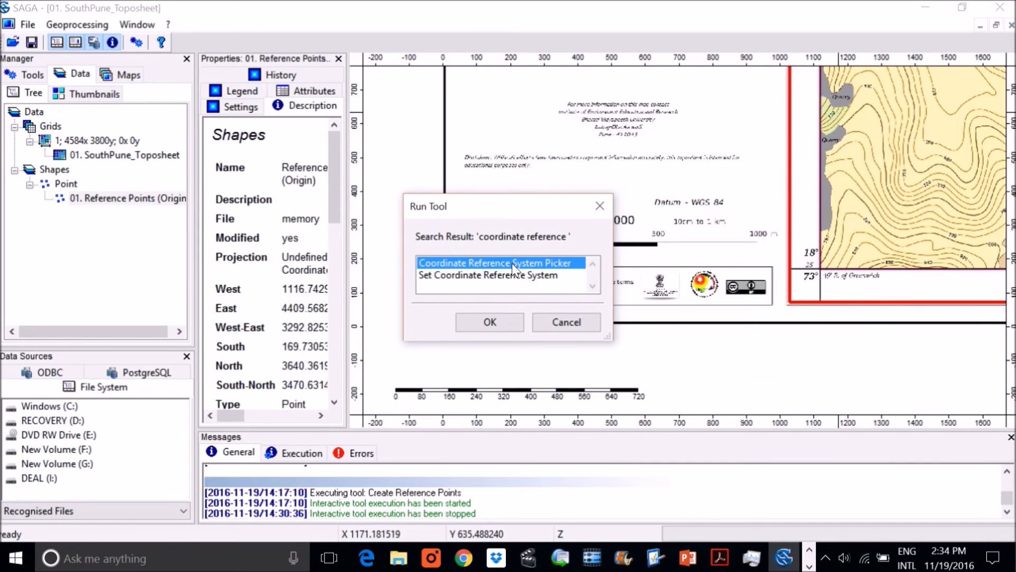
pyautogui.click(467, 280)
pyautogui.click(488, 320)
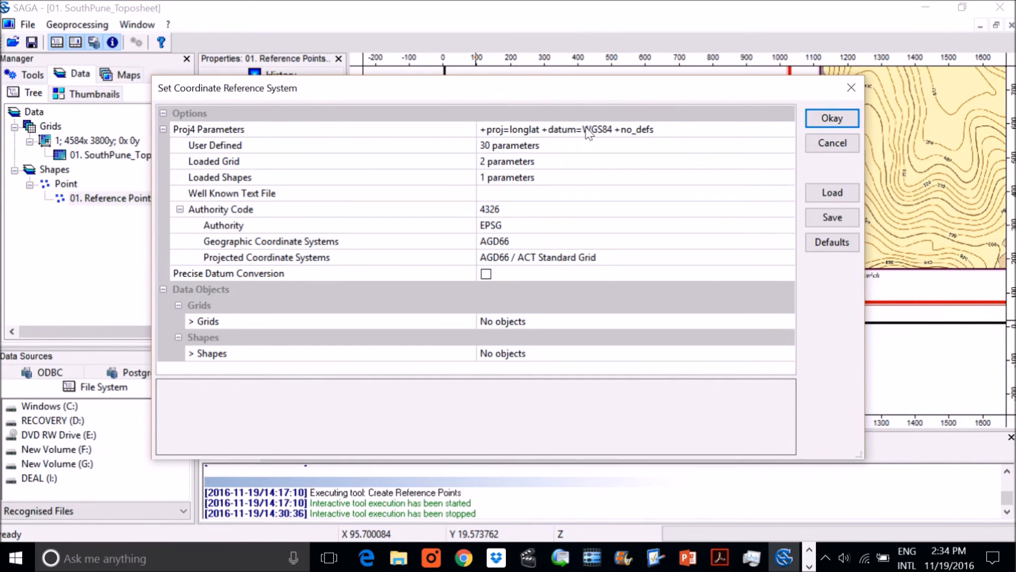
# Define the user-defined projection as Lat/long (Geodetic alias) with predefined datum WGS84, accept it, and enlarge the Set Coordinate Reference System dialog
pyautogui.click(662, 145)
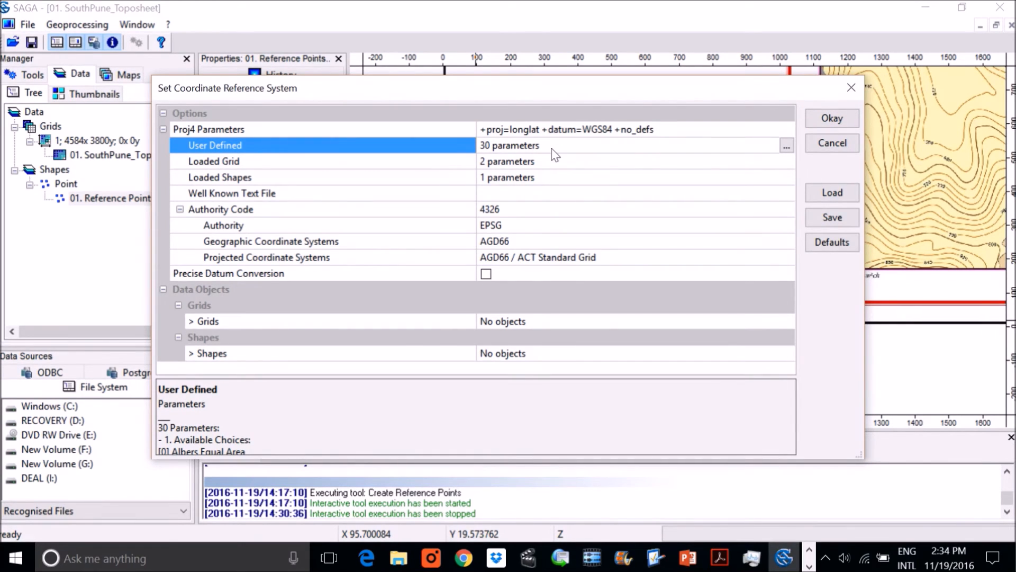
pyautogui.click(786, 145)
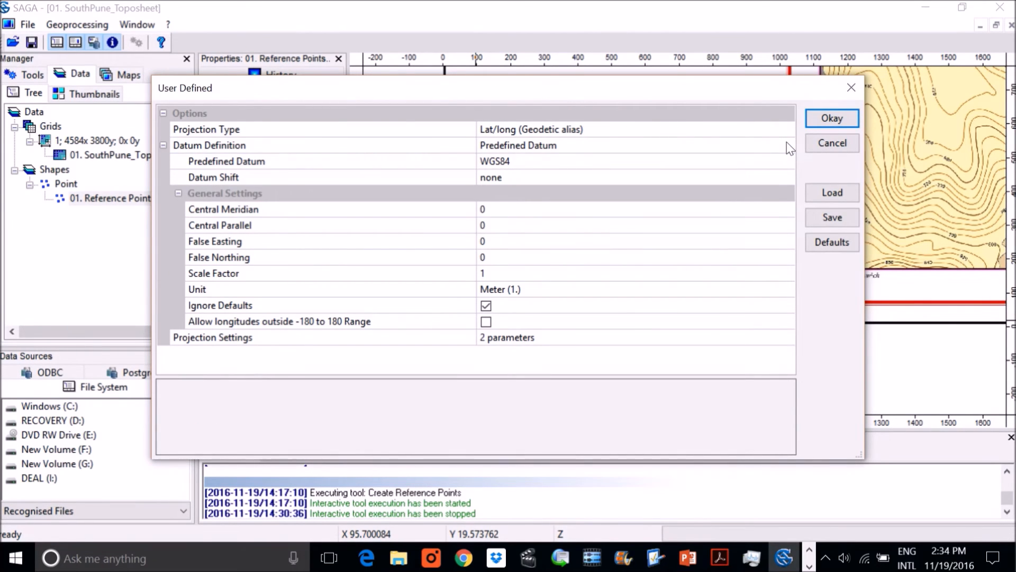
pyautogui.moveTo(402, 90); pyautogui.dragTo(469, 90)
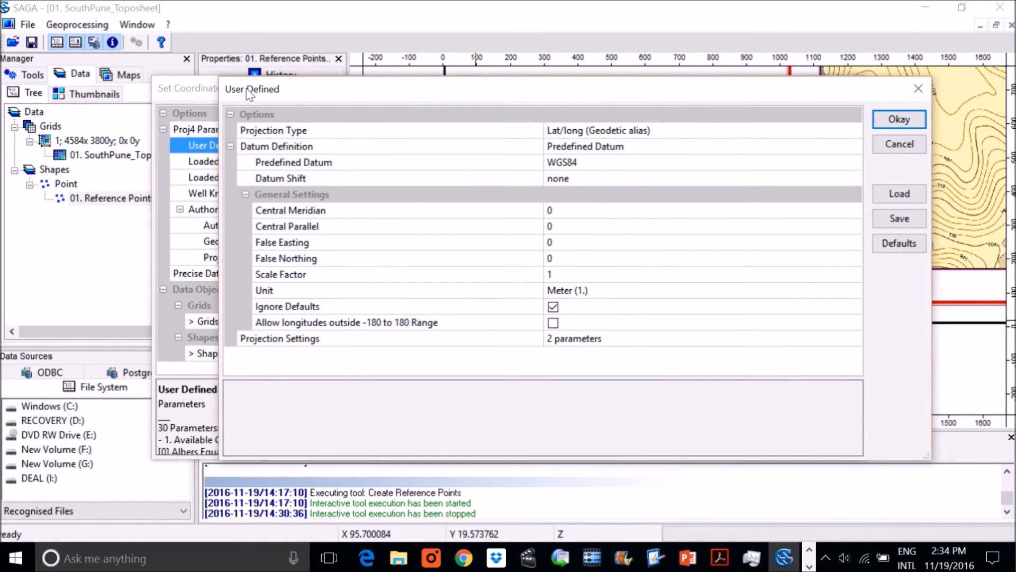
pyautogui.moveTo(470, 78); pyautogui.dragTo(471, 155)
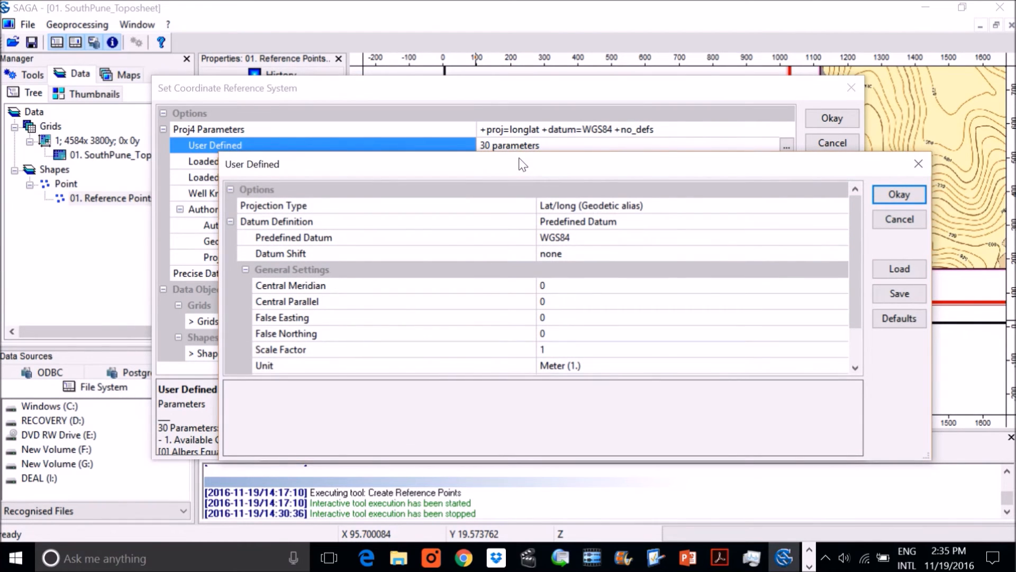
pyautogui.moveTo(522, 153); pyautogui.dragTo(562, 75)
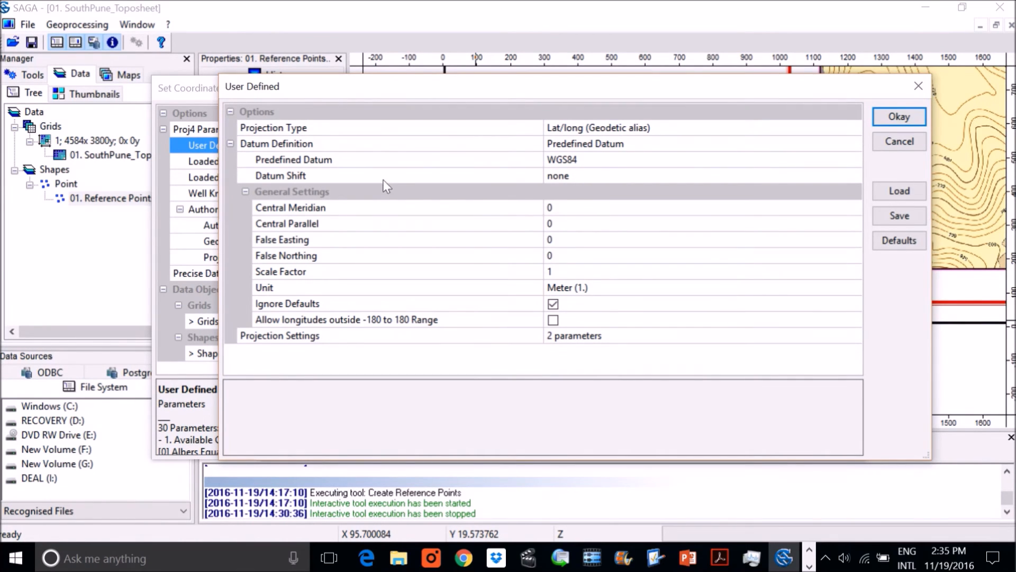
pyautogui.click(732, 127)
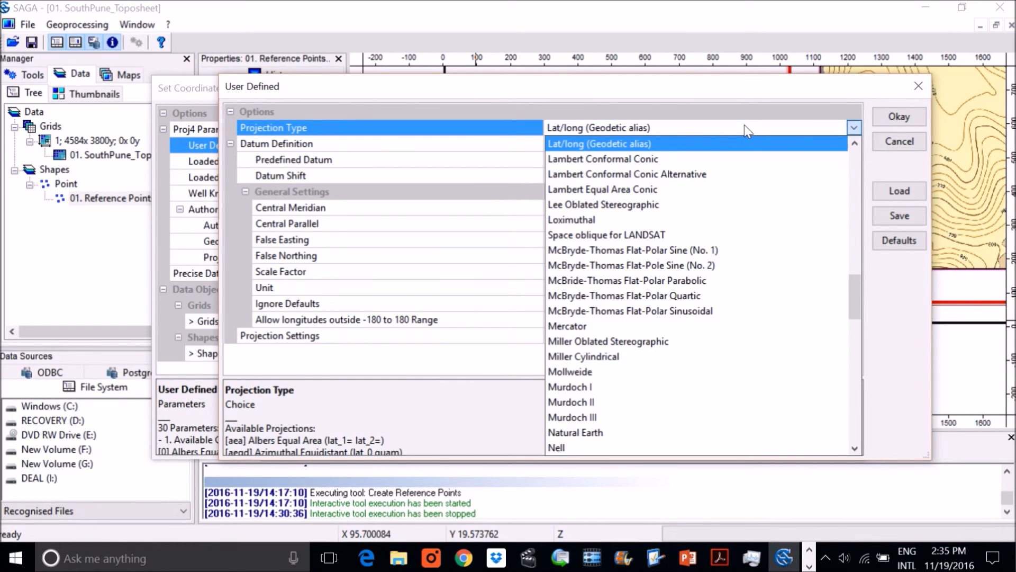
pyautogui.click(643, 148)
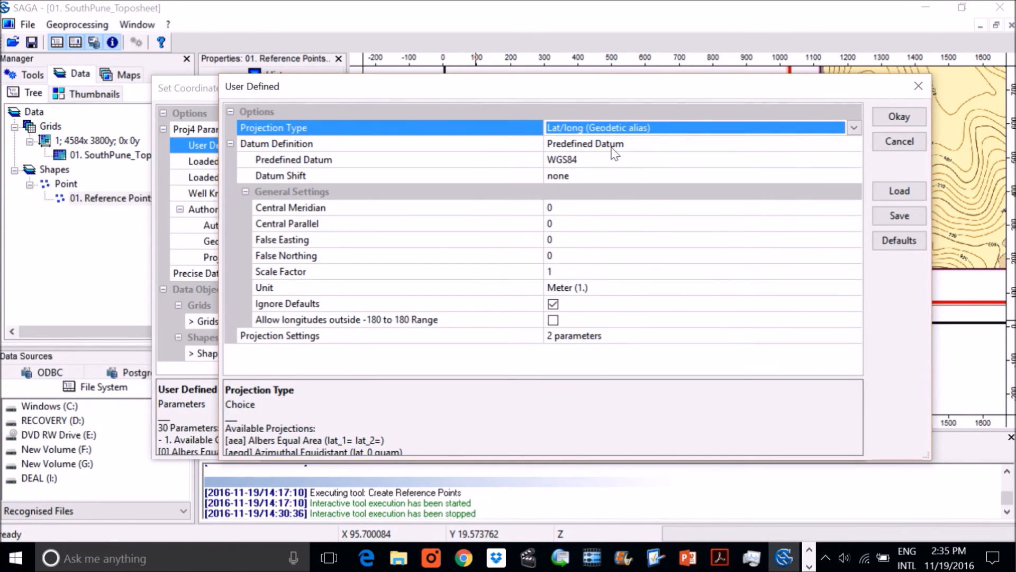
pyautogui.click(578, 165)
pyautogui.click(584, 160)
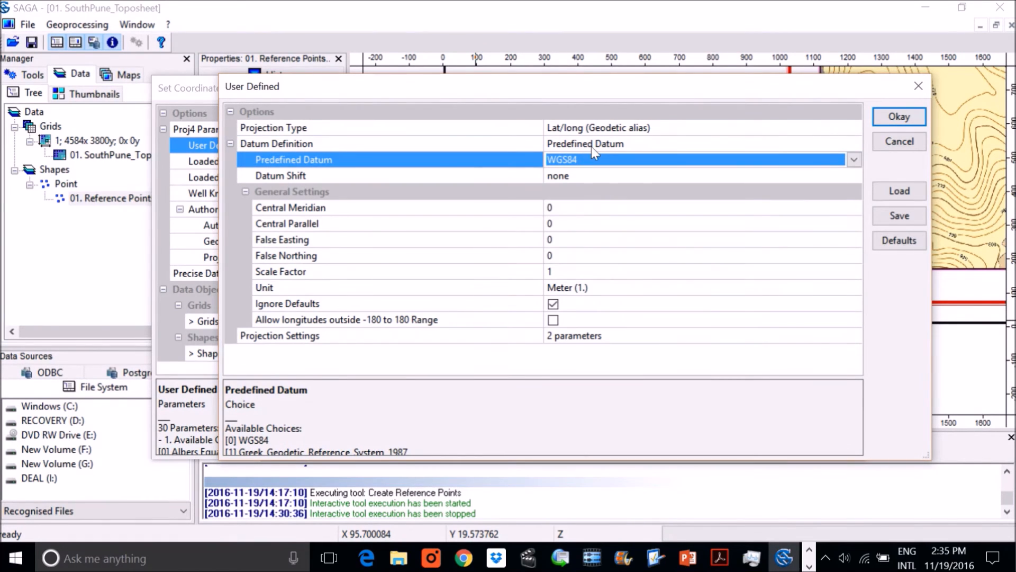
pyautogui.click(891, 119)
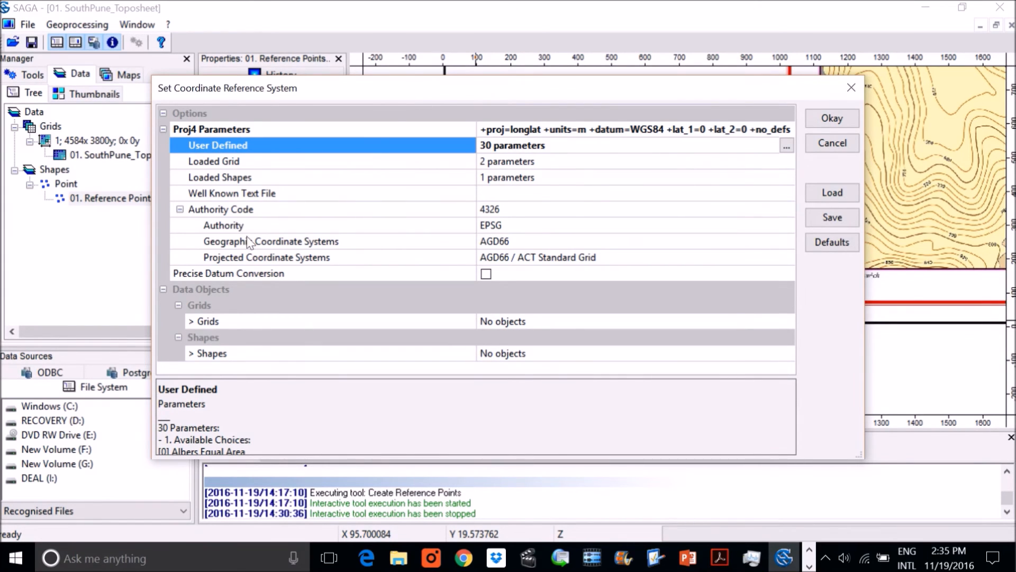
pyautogui.moveTo(857, 455); pyautogui.dragTo(908, 539)
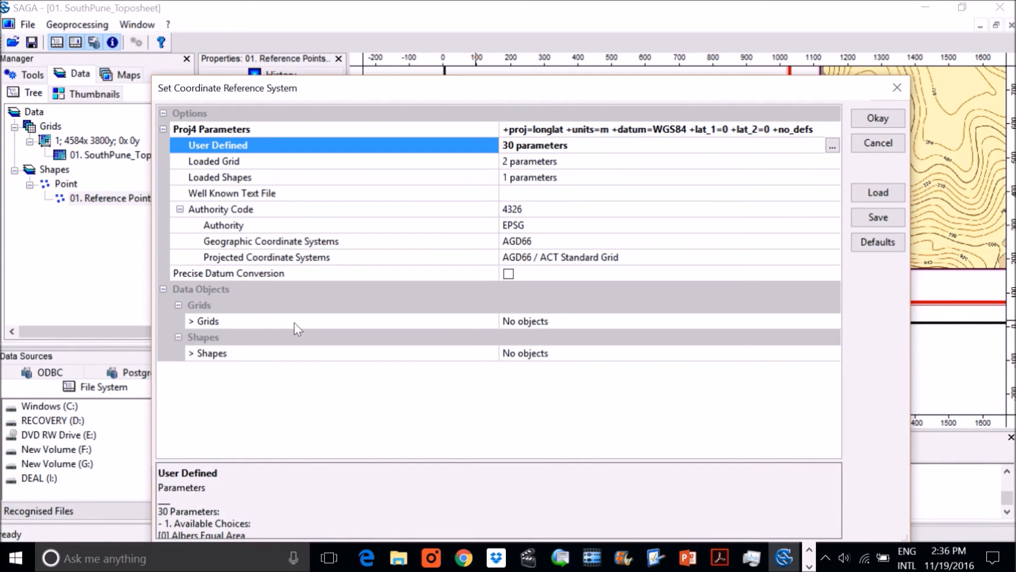
# Choose the SouthPune_Toposheet grid as the input object and run Set Coordinate Reference System on it
pyautogui.click(584, 321)
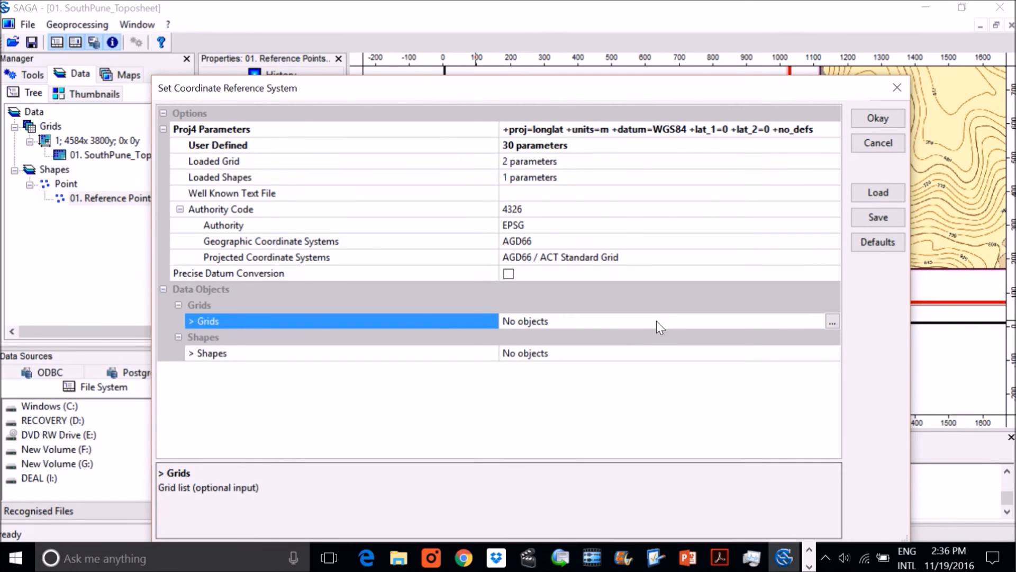
pyautogui.click(832, 322)
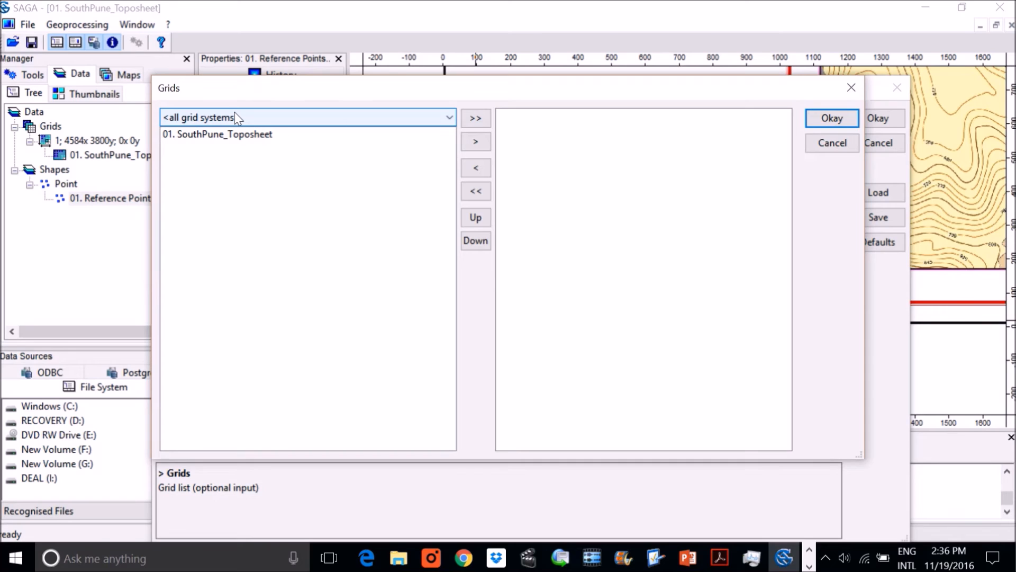
pyautogui.click(188, 134)
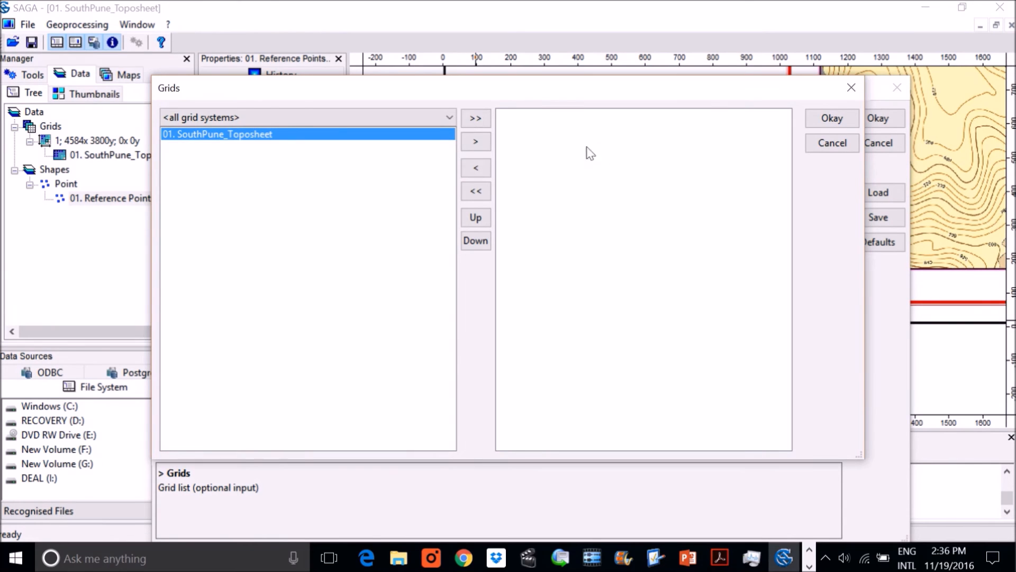
pyautogui.click(482, 145)
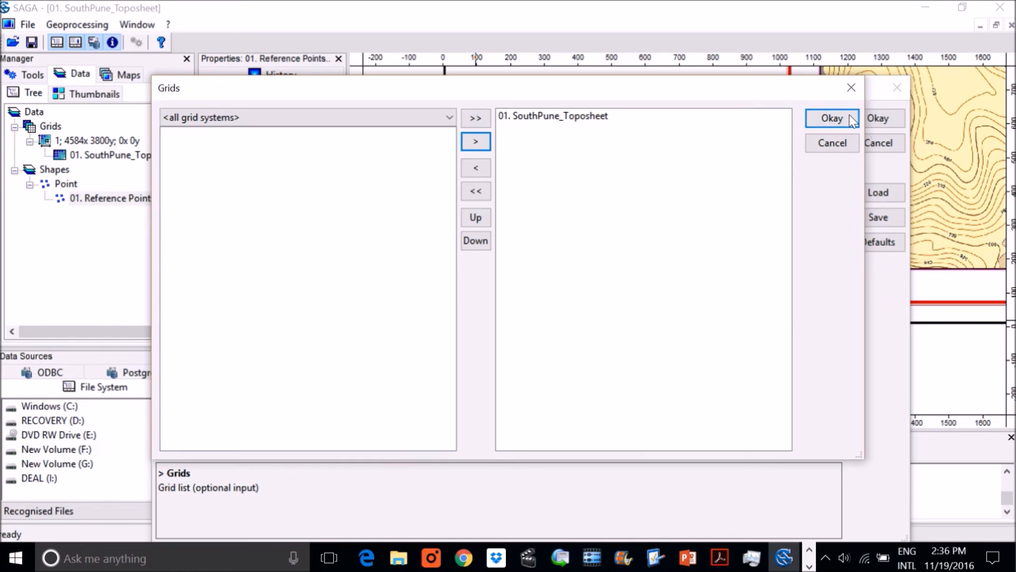
pyautogui.click(830, 118)
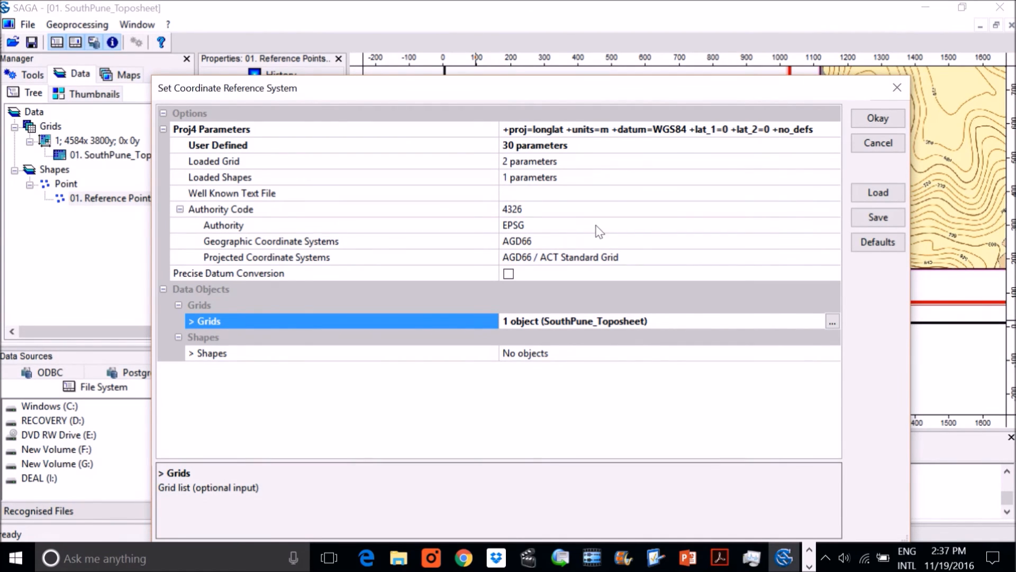
pyautogui.click(877, 118)
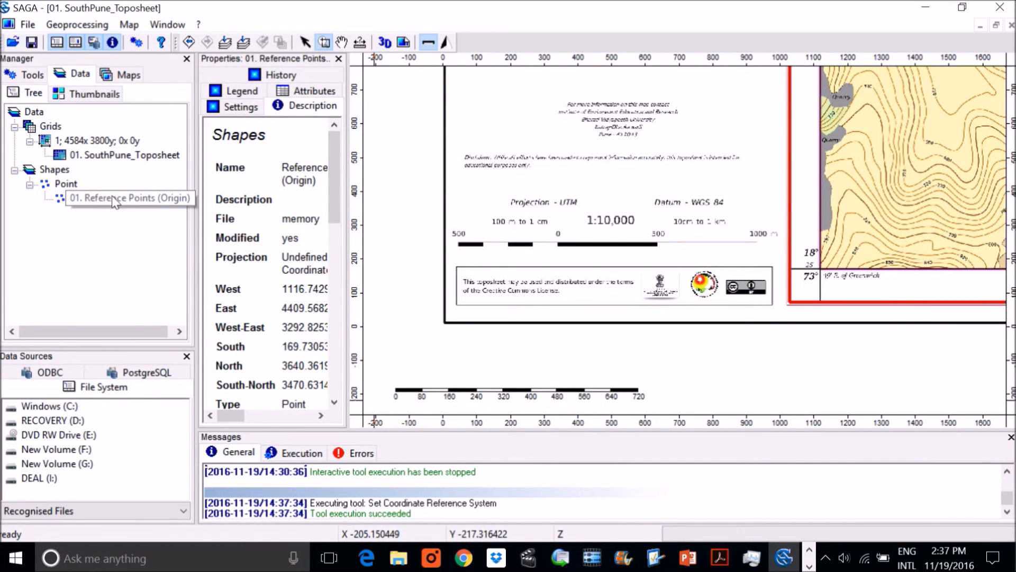
# Show the description of the SouthPune_Toposheet grid, widen it, and review its projection and datum entries
pyautogui.doubleClick(97, 158)
pyautogui.click(578, 207)
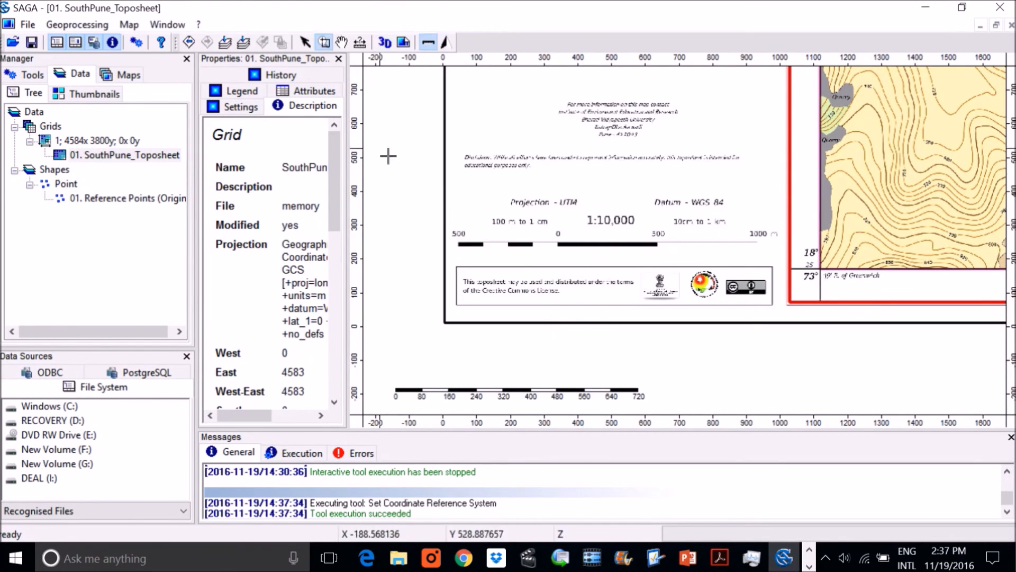
pyautogui.moveTo(355, 159); pyautogui.dragTo(377, 138)
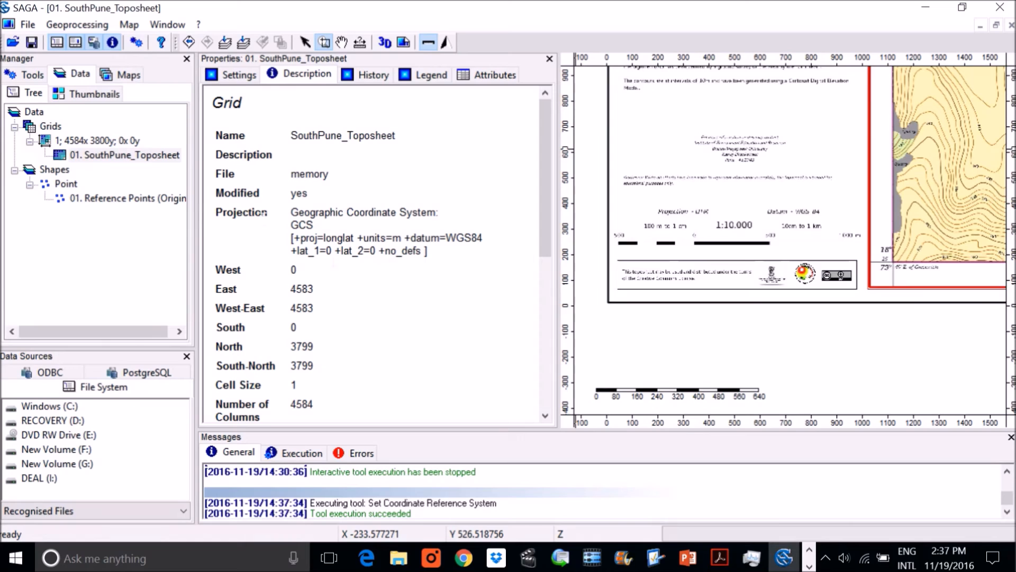
pyautogui.moveTo(269, 212); pyautogui.dragTo(232, 212)
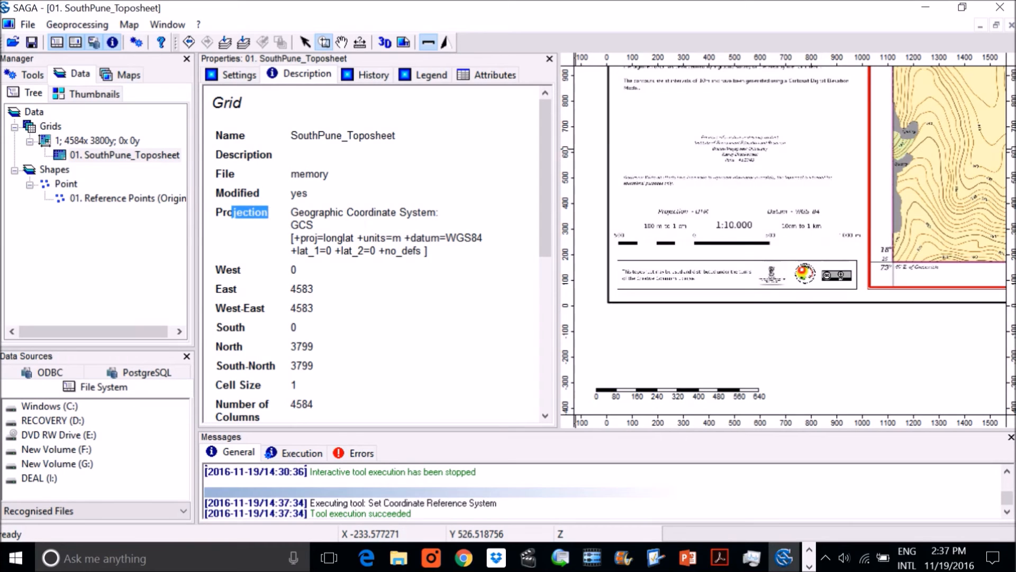
pyautogui.moveTo(298, 225); pyautogui.dragTo(320, 228)
pyautogui.moveTo(454, 238); pyautogui.dragTo(478, 238)
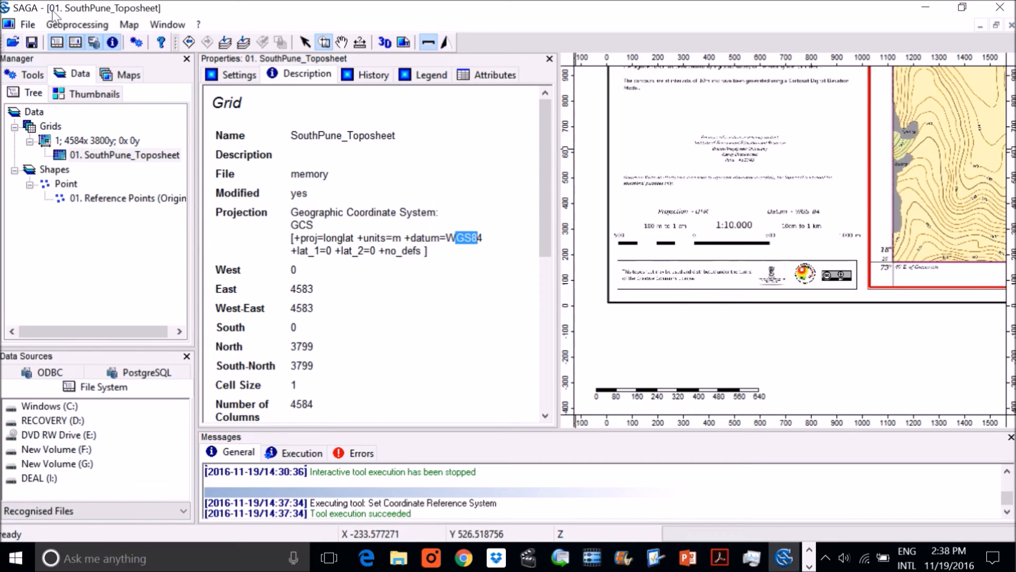
pyautogui.click(59, 26)
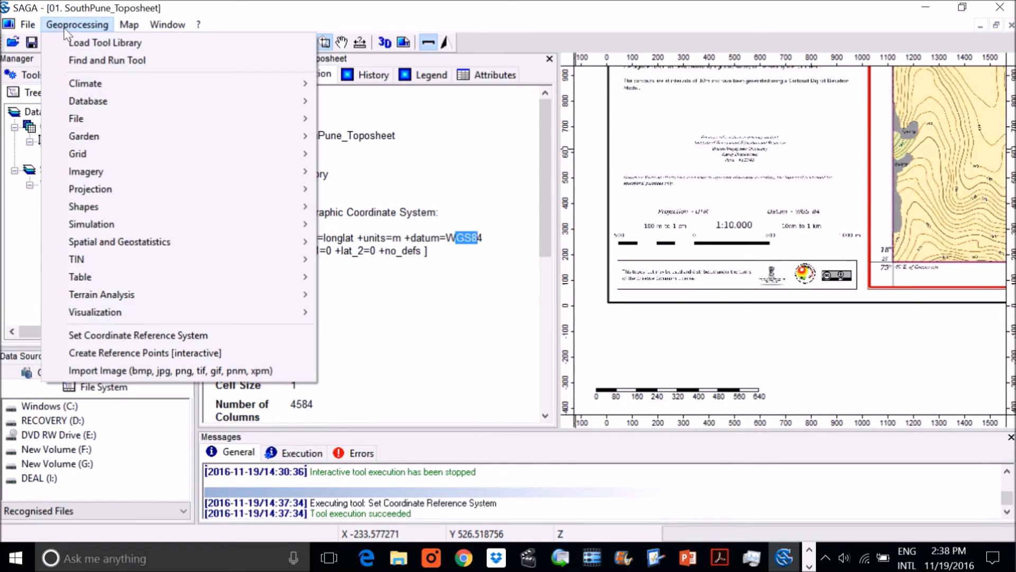
pyautogui.moveTo(117, 188)
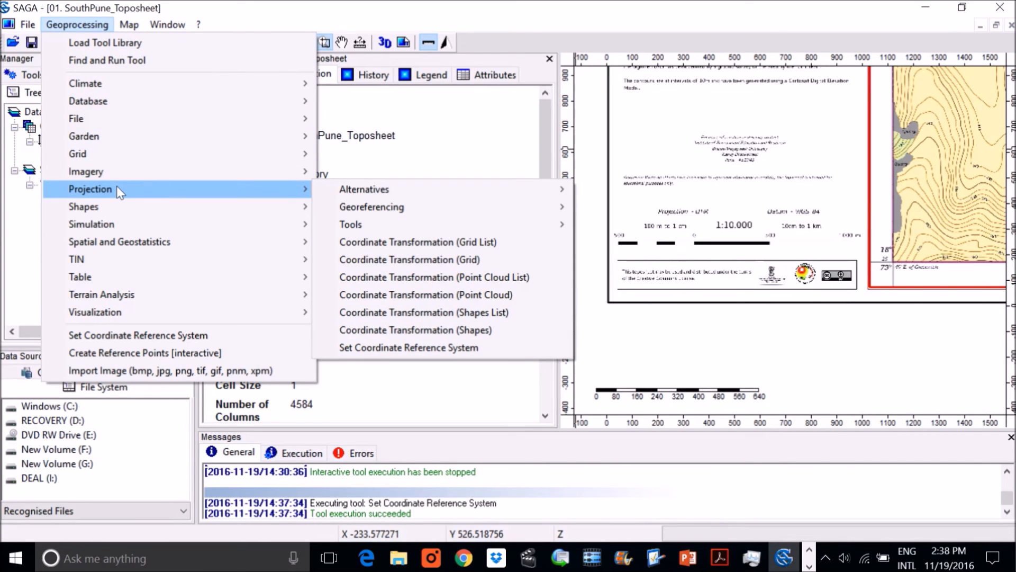
pyautogui.moveTo(409, 201)
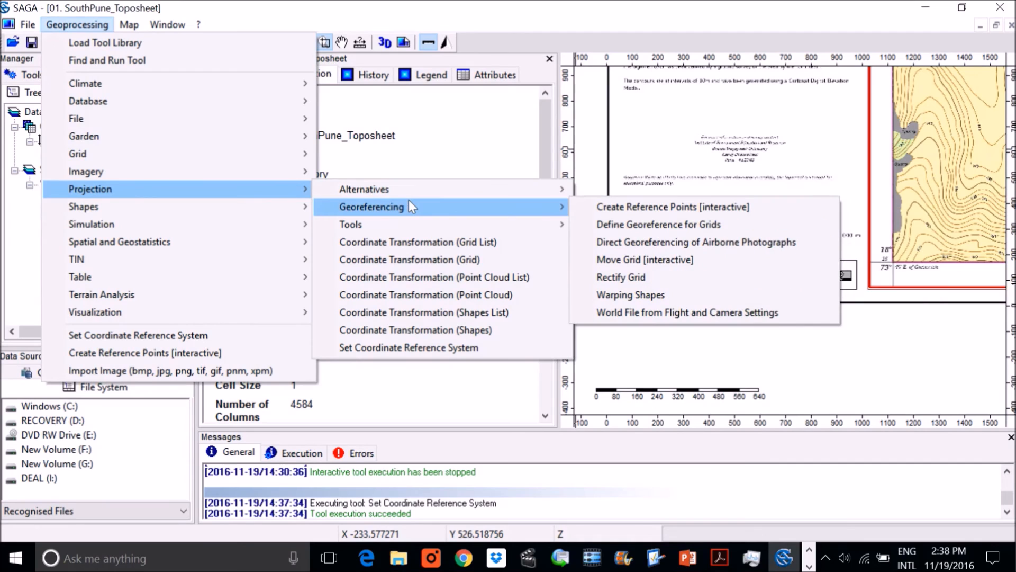
pyautogui.click(650, 226)
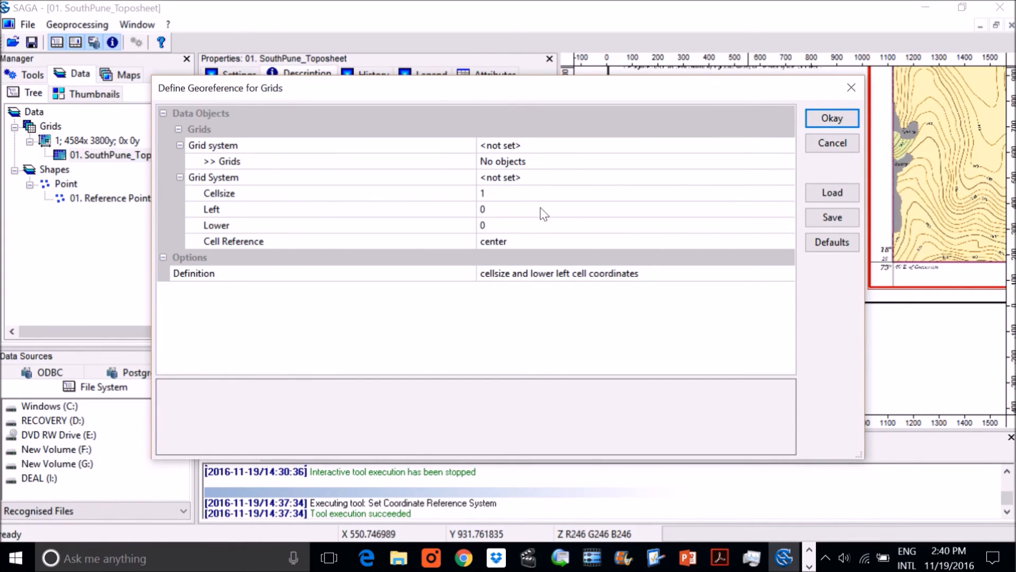
pyautogui.click(851, 88)
# Start Rectify Grid with Reference Points (Origin) as the origin points and 1; 4584x 3800y; 0x 0y as the grid system
pyautogui.click(85, 25)
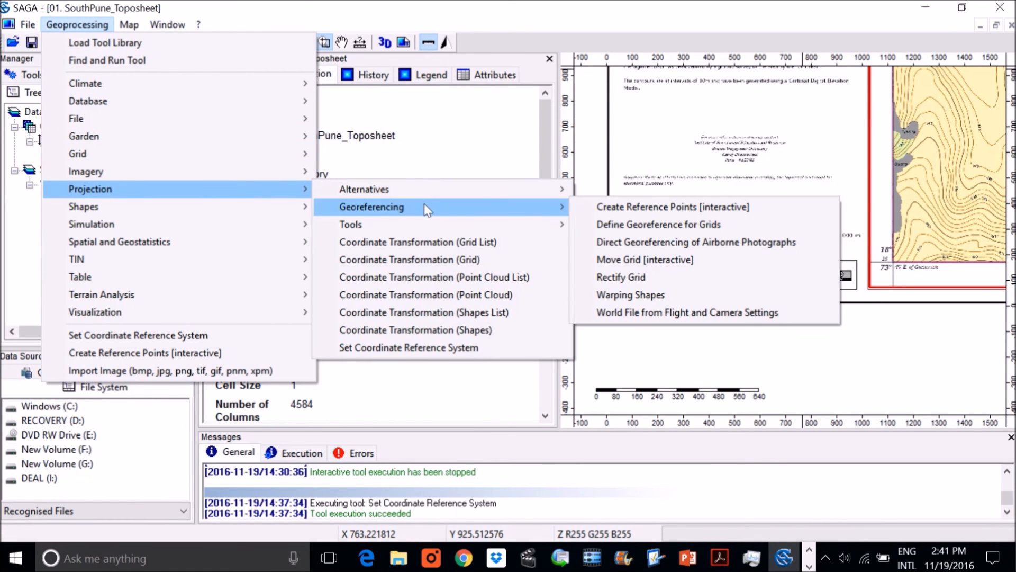
pyautogui.click(629, 278)
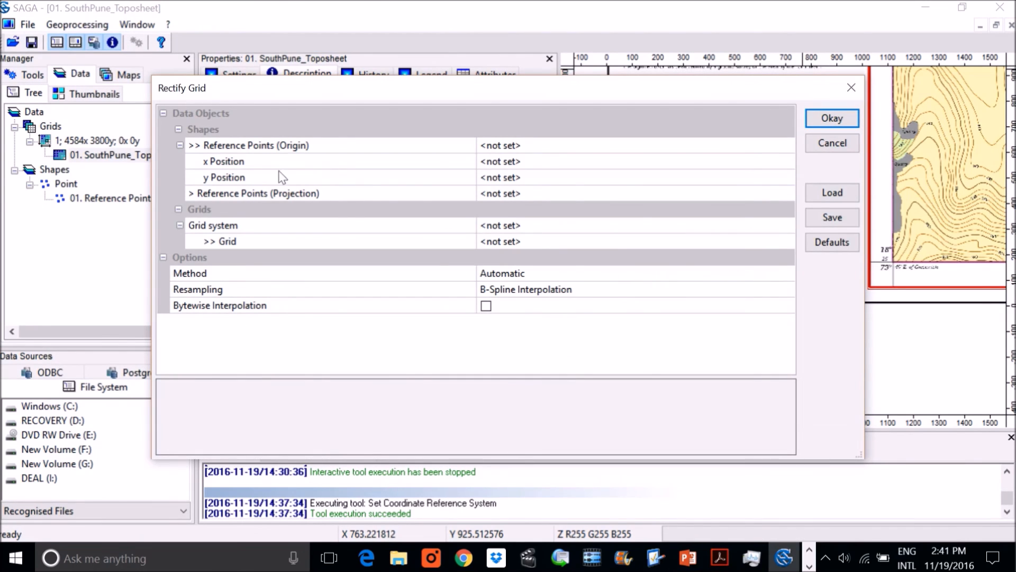
pyautogui.click(564, 148)
pyautogui.click(564, 148)
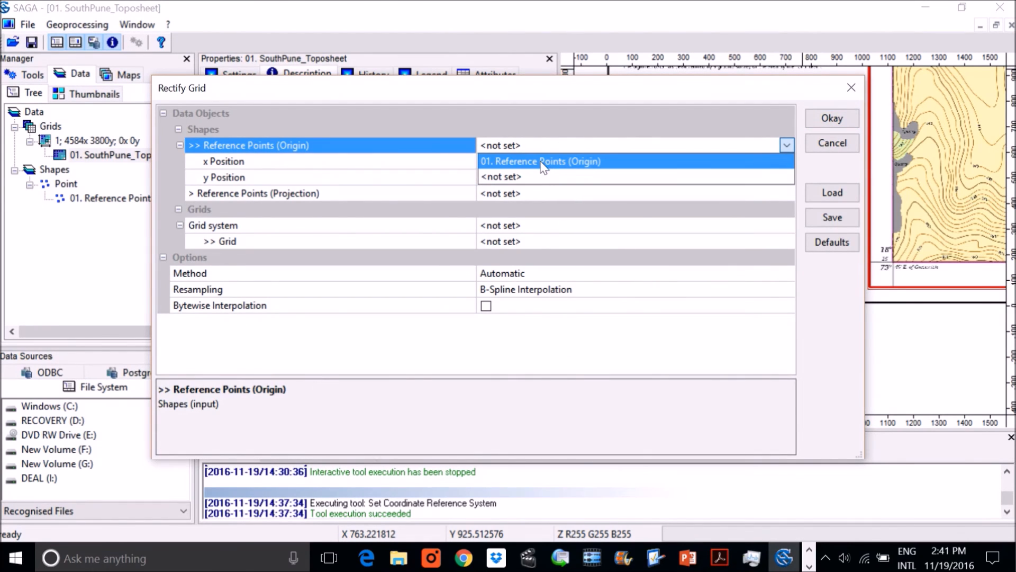
pyautogui.click(544, 161)
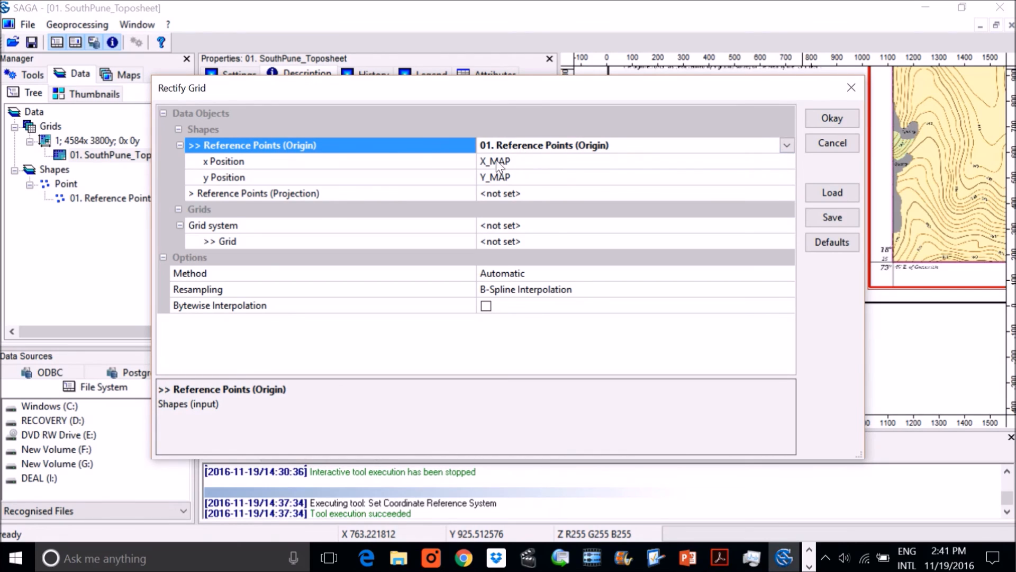
pyautogui.click(532, 226)
pyautogui.click(530, 241)
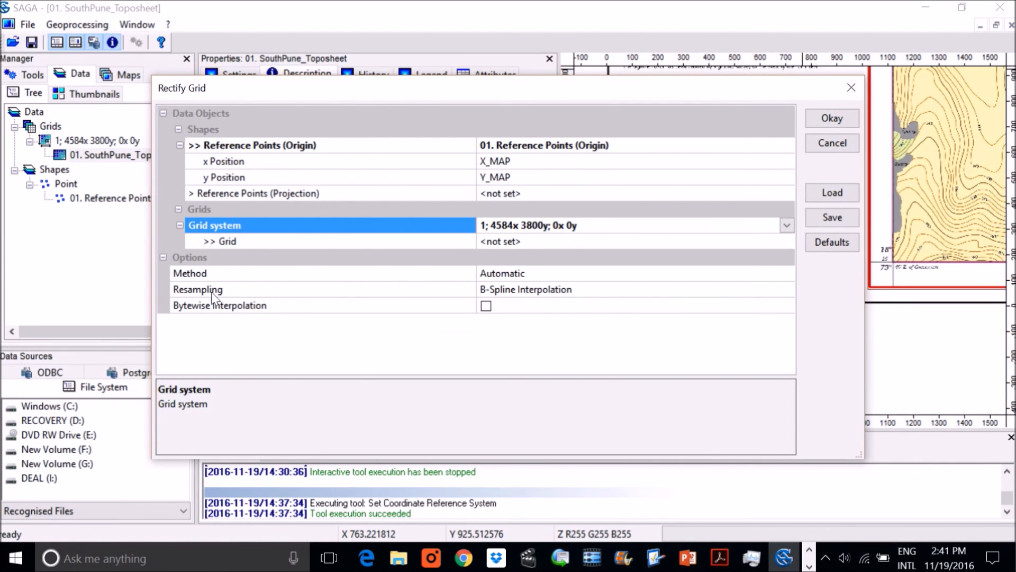
# Set the resampling method to Nearest Neighbour and try to run Rectify Grid
pyautogui.click(512, 289)
pyautogui.click(516, 302)
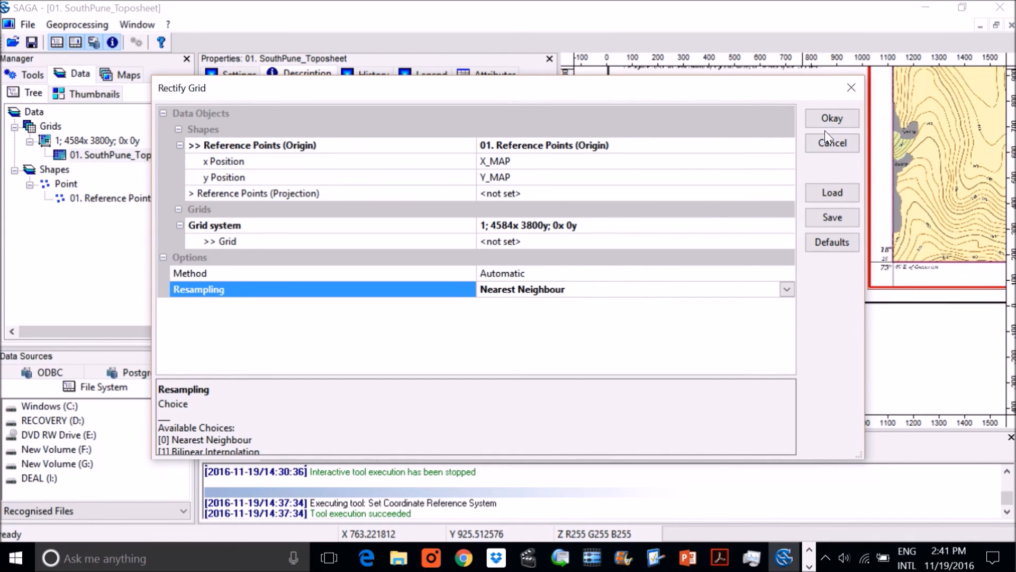
pyautogui.click(824, 117)
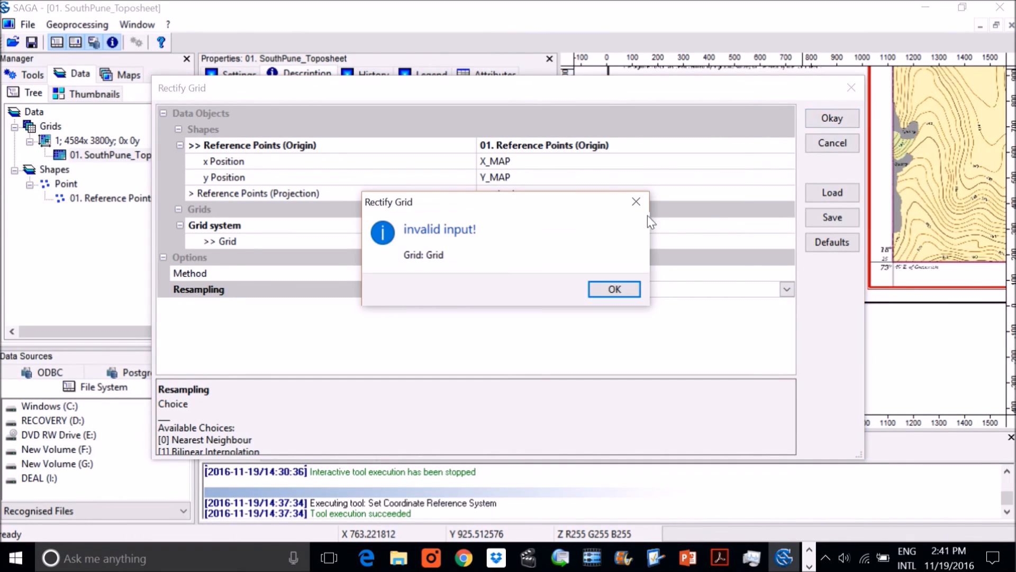
pyautogui.click(610, 291)
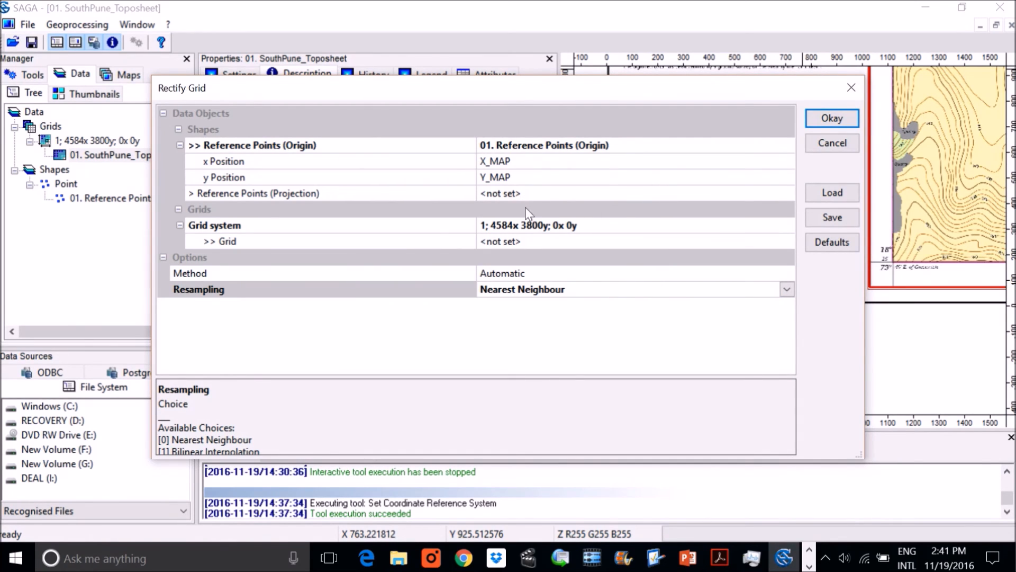
# Set SouthPune_Toposheet as the grid to rectify and run Rectify Grid with the suggested user-defined target grid system
pyautogui.click(526, 232)
pyautogui.click(518, 243)
pyautogui.click(516, 247)
pyautogui.click(517, 248)
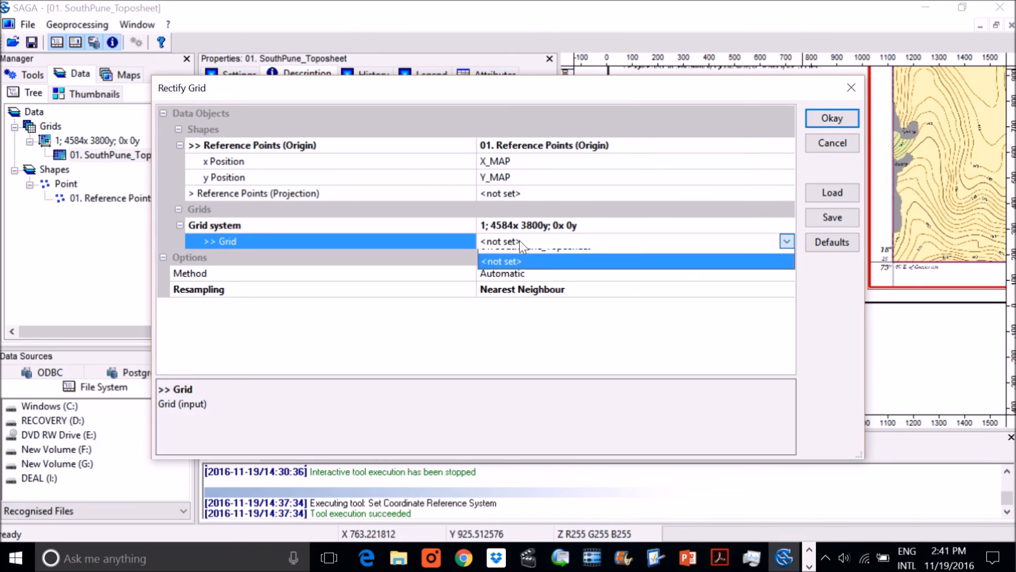
pyautogui.click(517, 255)
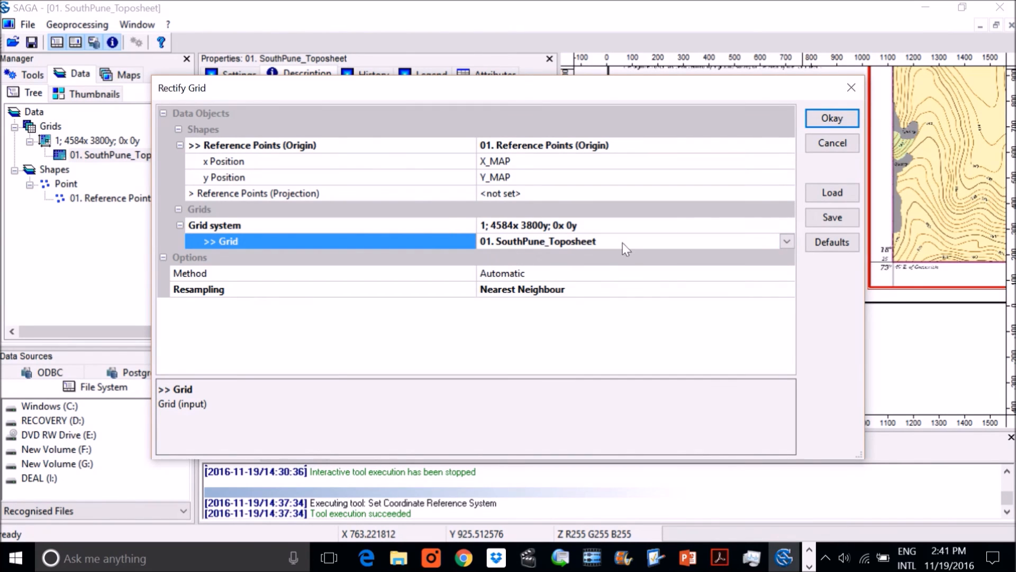
pyautogui.click(830, 116)
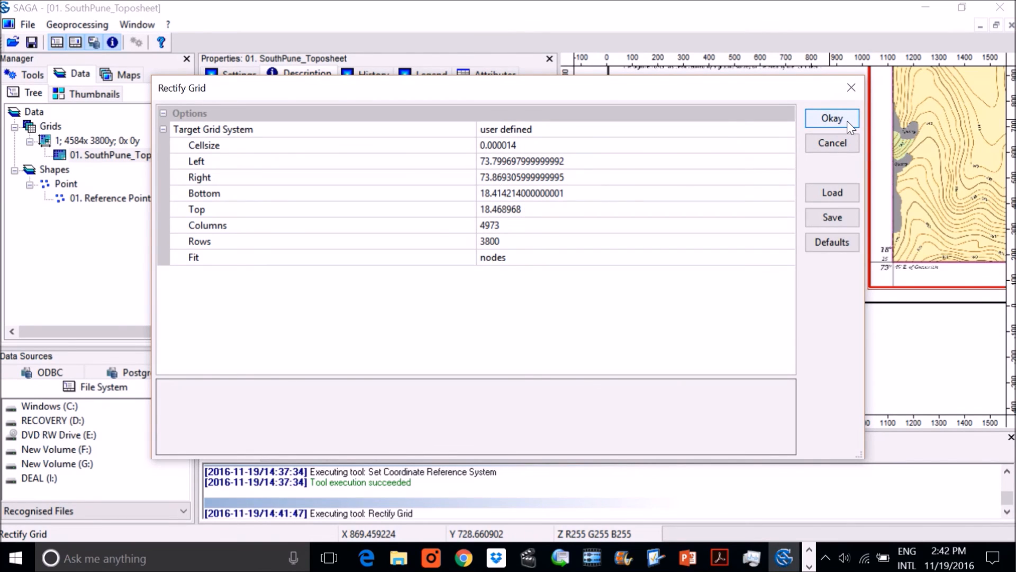
pyautogui.click(818, 120)
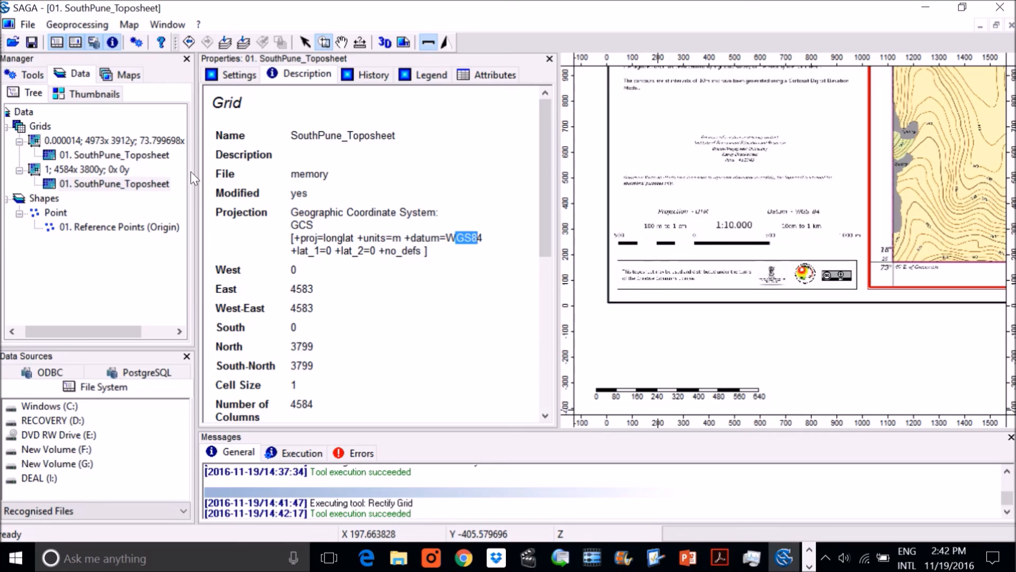
# Display the rectified SouthPune_Toposheet grid in a new map and resize the side panels so data tree and map are both readable
pyautogui.moveTo(193, 172); pyautogui.dragTo(426, 207)
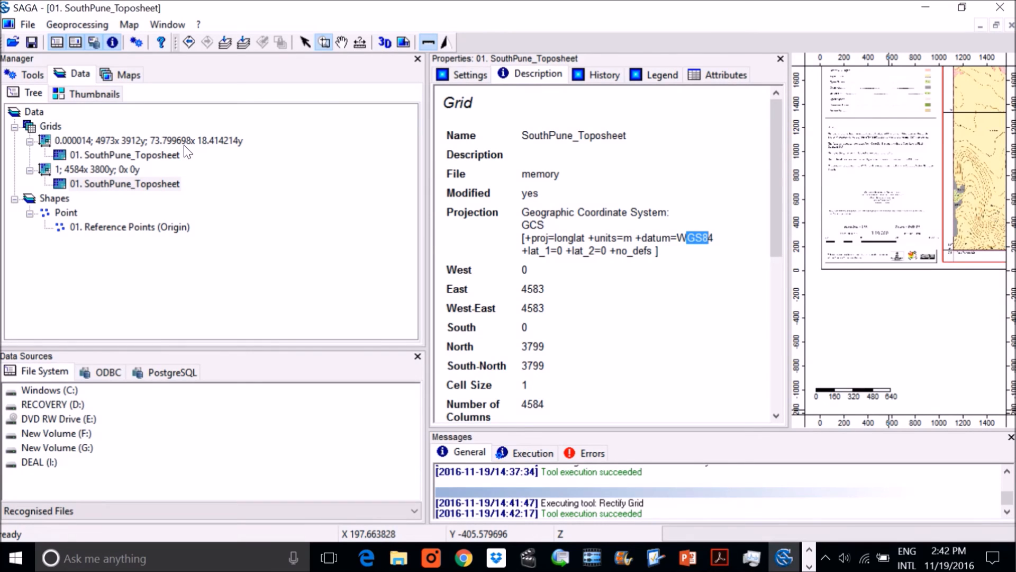
pyautogui.doubleClick(134, 155)
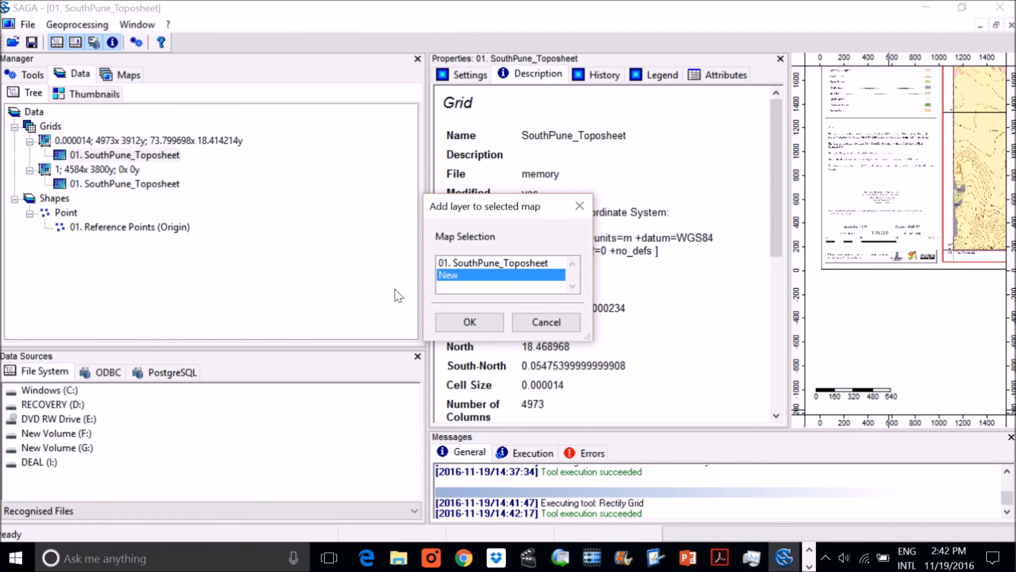
pyautogui.click(469, 321)
pyautogui.moveTo(426, 294); pyautogui.dragTo(119, 294)
pyautogui.moveTo(483, 302); pyautogui.dragTo(258, 302)
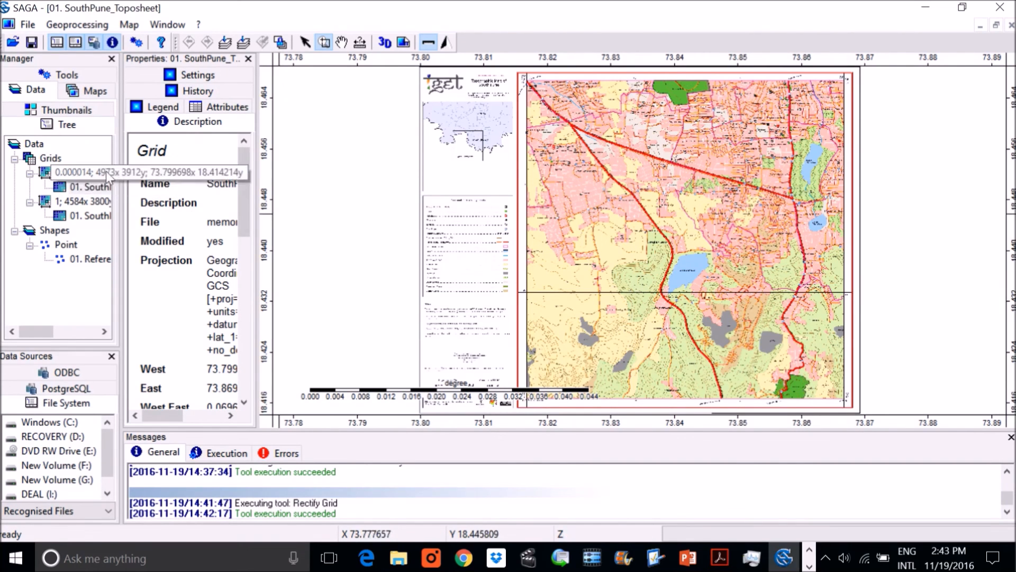
pyautogui.moveTo(221, 188); pyautogui.dragTo(301, 188)
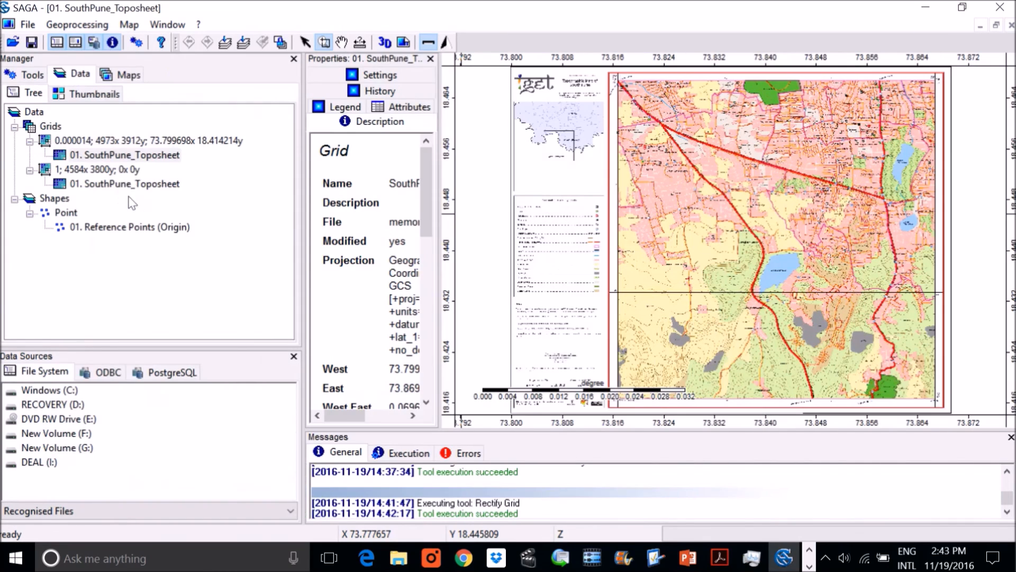
# Save the rectified SouthPune_Toposheet grid as TODEL.sgrd in the IGET_RS_004_Data folder
pyautogui.rightClick(141, 157)
pyautogui.click(218, 246)
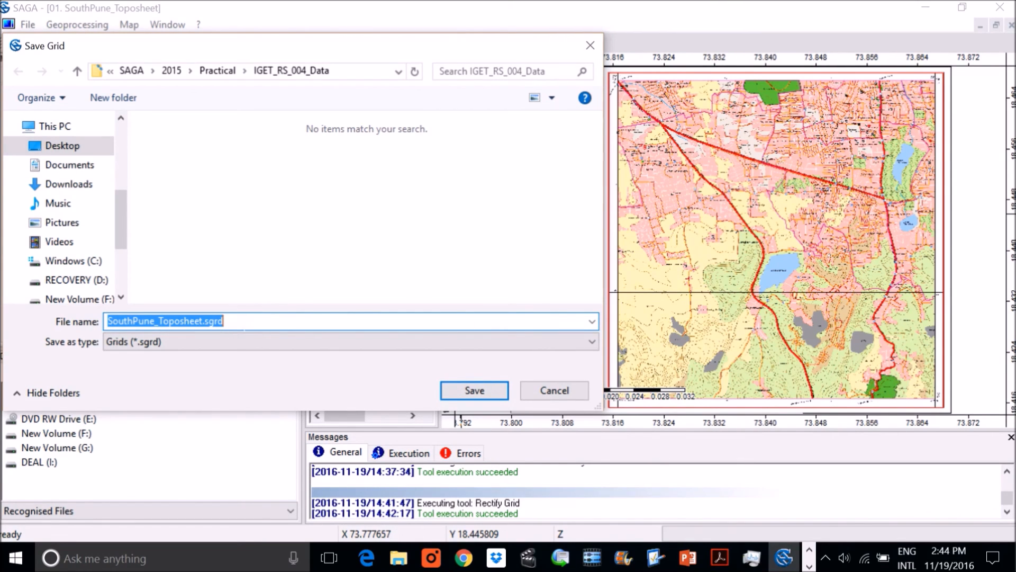
pyautogui.click(174, 321)
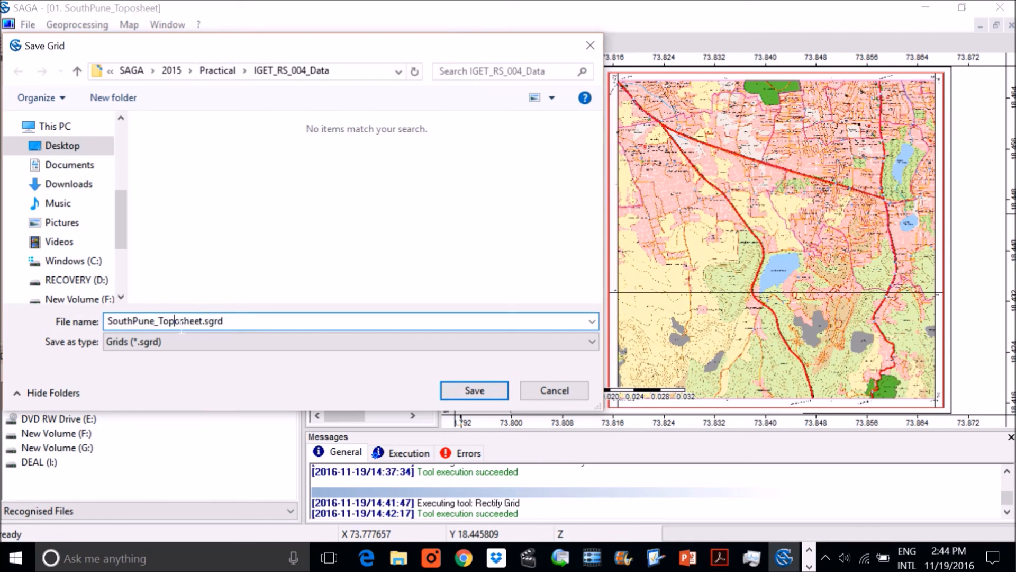
pyautogui.moveTo(204, 322); pyautogui.dragTo(74, 342)
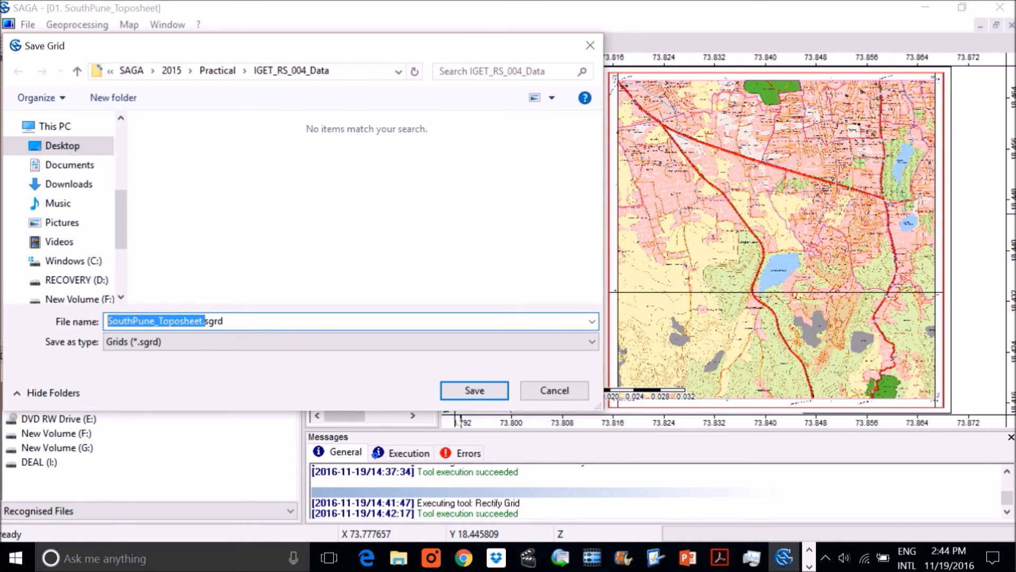
pyautogui.write('TODEL')
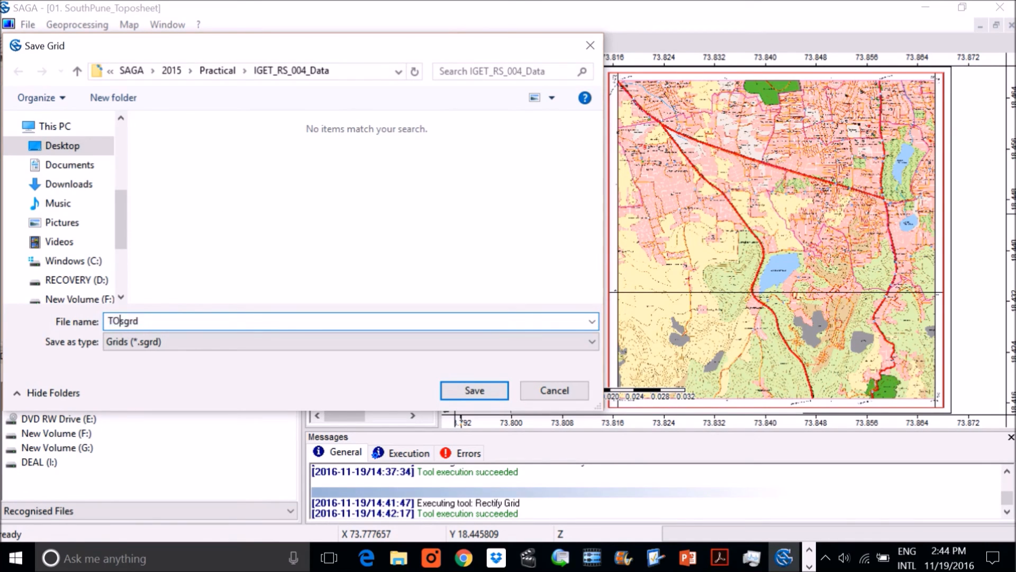
pyautogui.write('.')
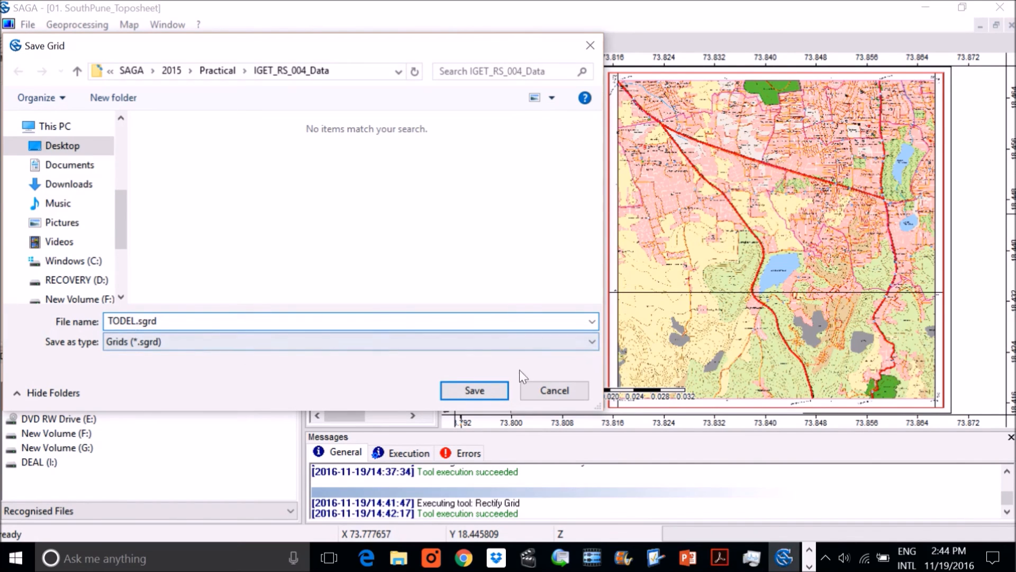
pyautogui.click(483, 393)
# Load the saved TODEL.sgrd grid from the IGET_RS_004_Data folder and display it in a new map
pyautogui.click(27, 25)
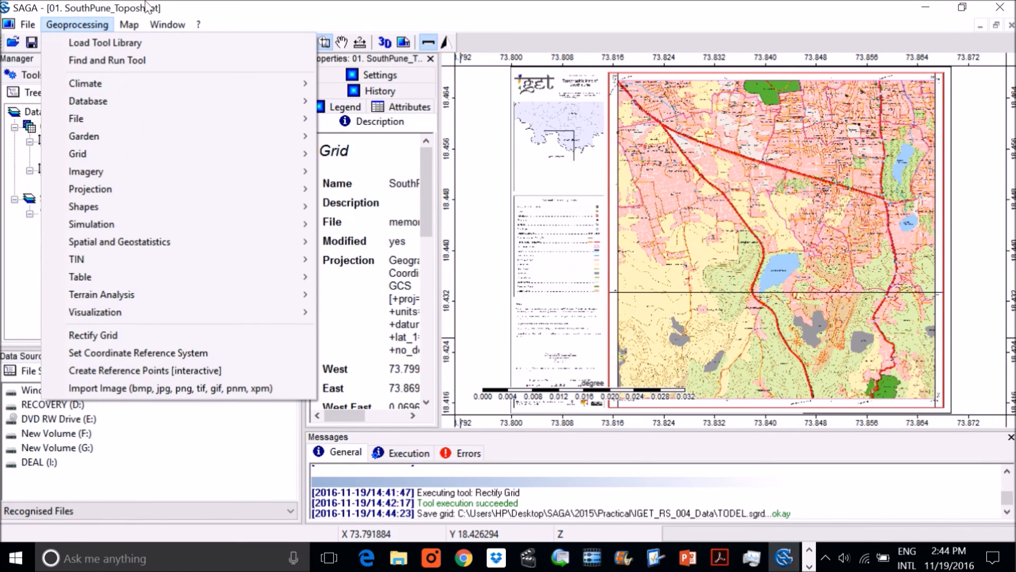
pyautogui.click(146, 7)
pyautogui.click(18, 41)
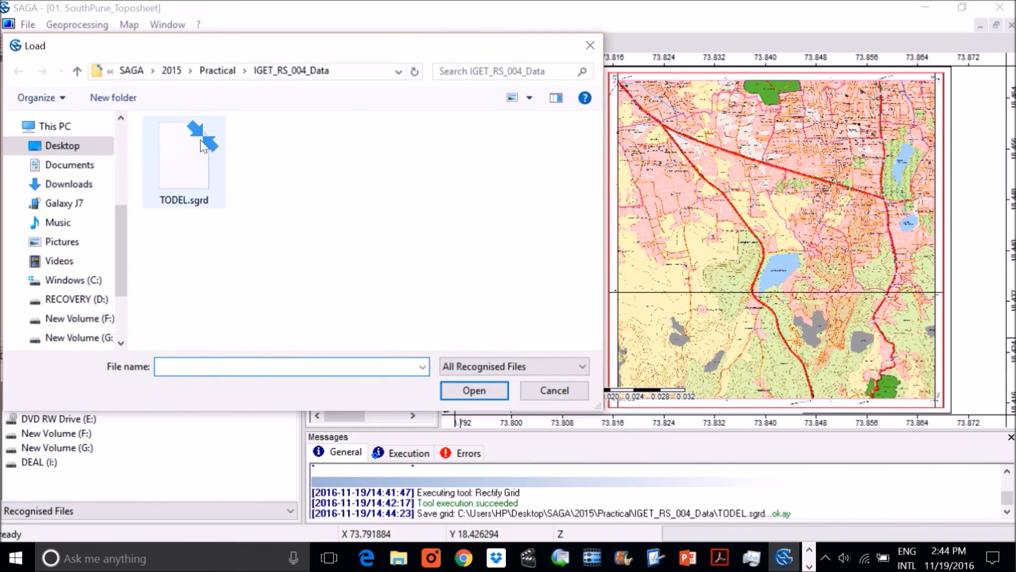
pyautogui.doubleClick(200, 139)
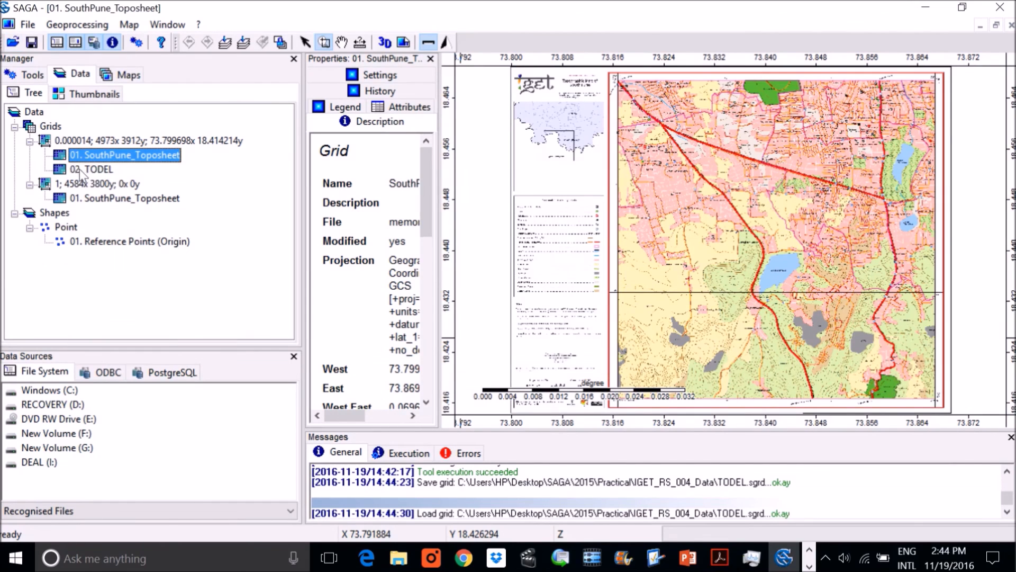
pyautogui.doubleClick(87, 169)
pyautogui.click(481, 321)
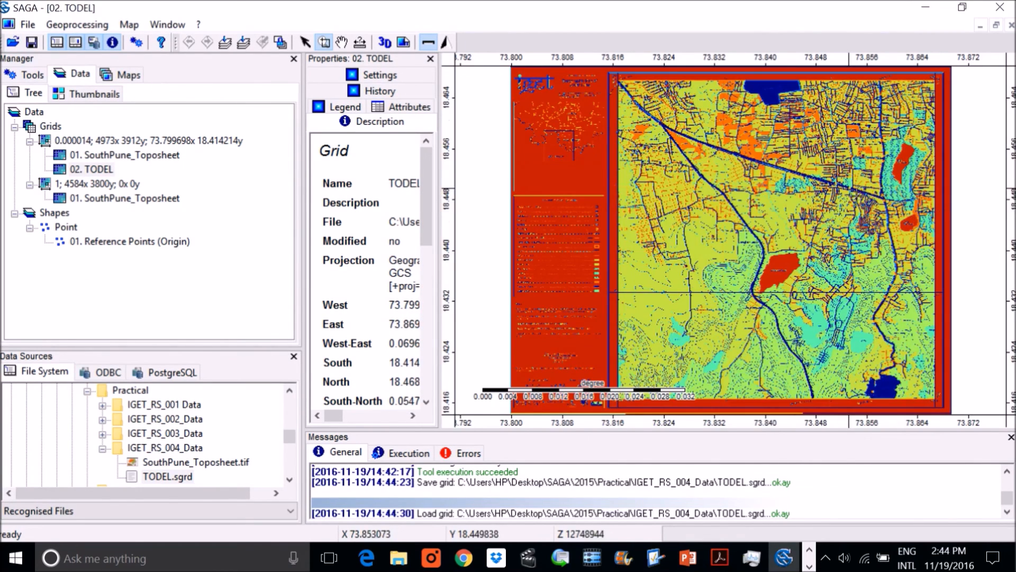
pyautogui.click(225, 42)
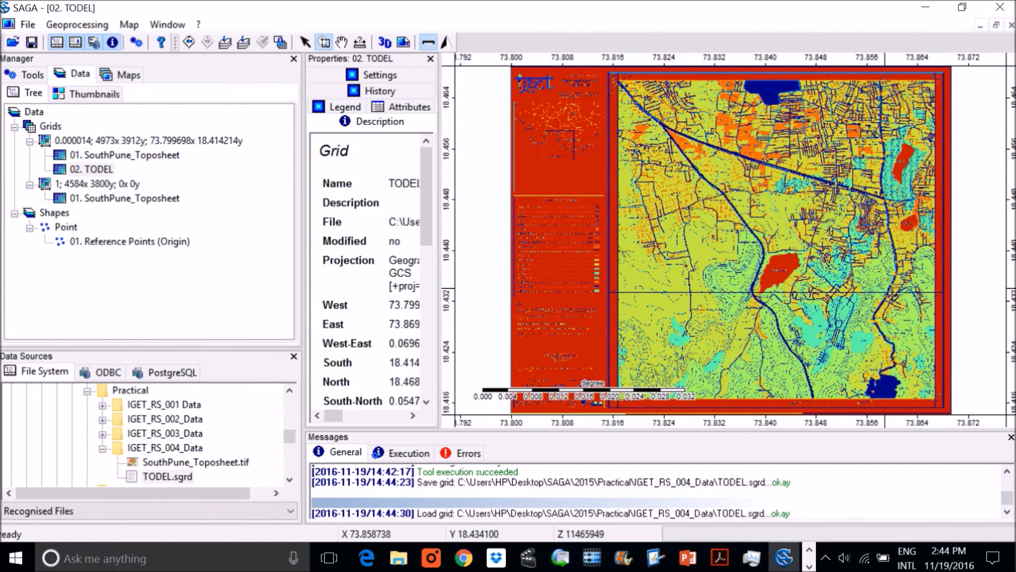
# Exit the program and mark all modified data for saving, including the original SouthPune_Toposheet grid and Reference Points (Origin)
pyautogui.click(27, 25)
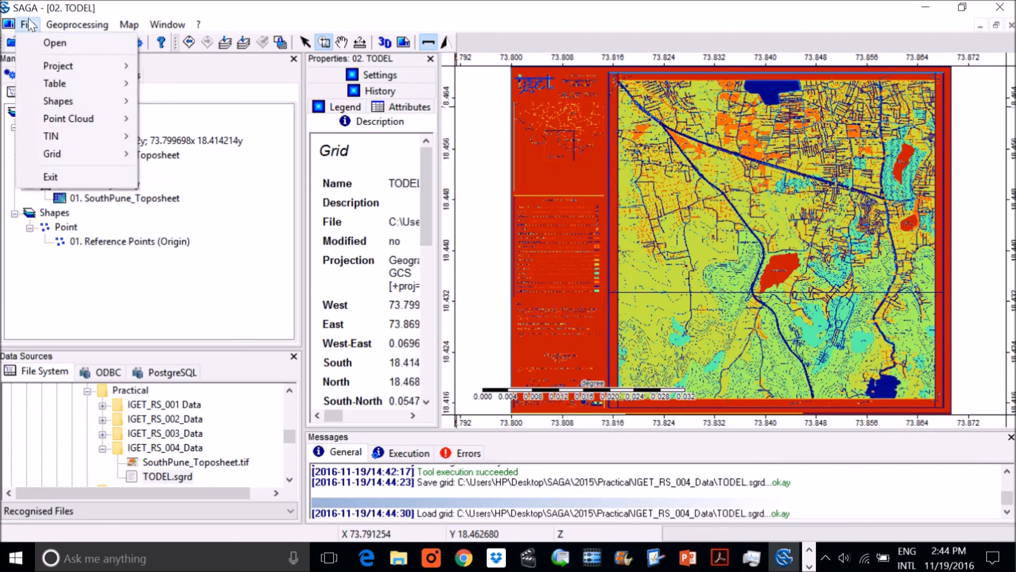
pyautogui.click(73, 174)
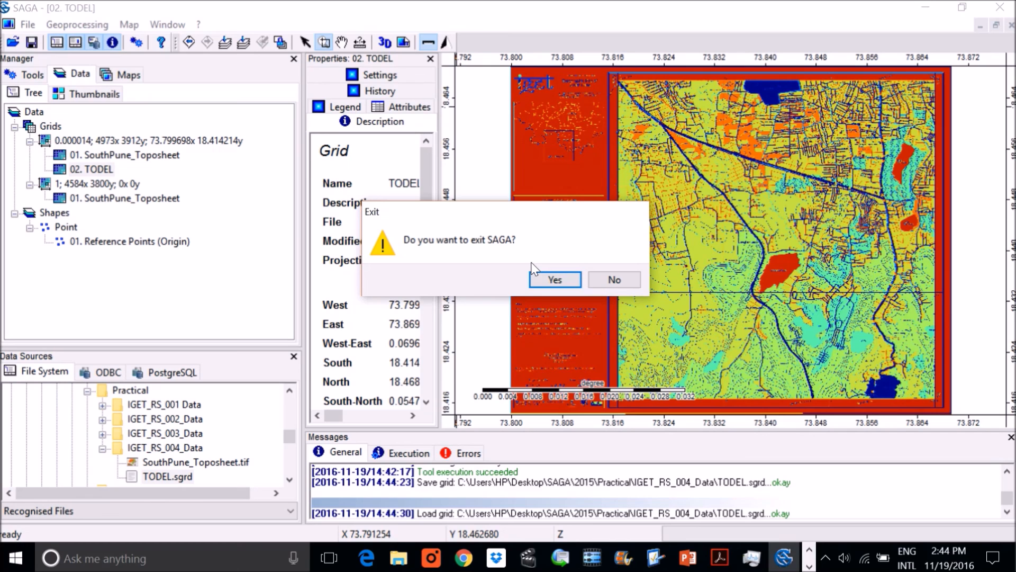
pyautogui.click(555, 279)
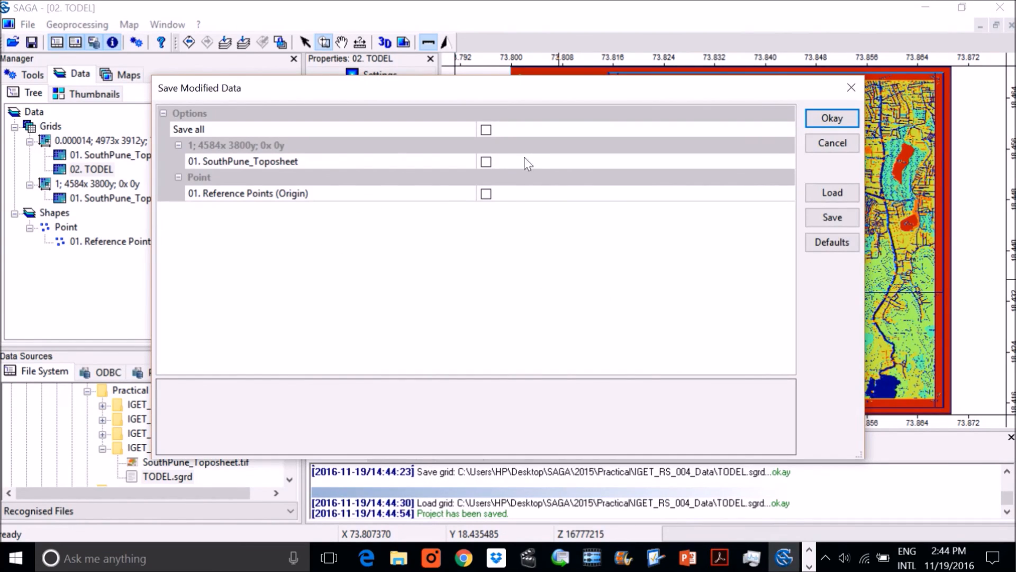
pyautogui.click(485, 129)
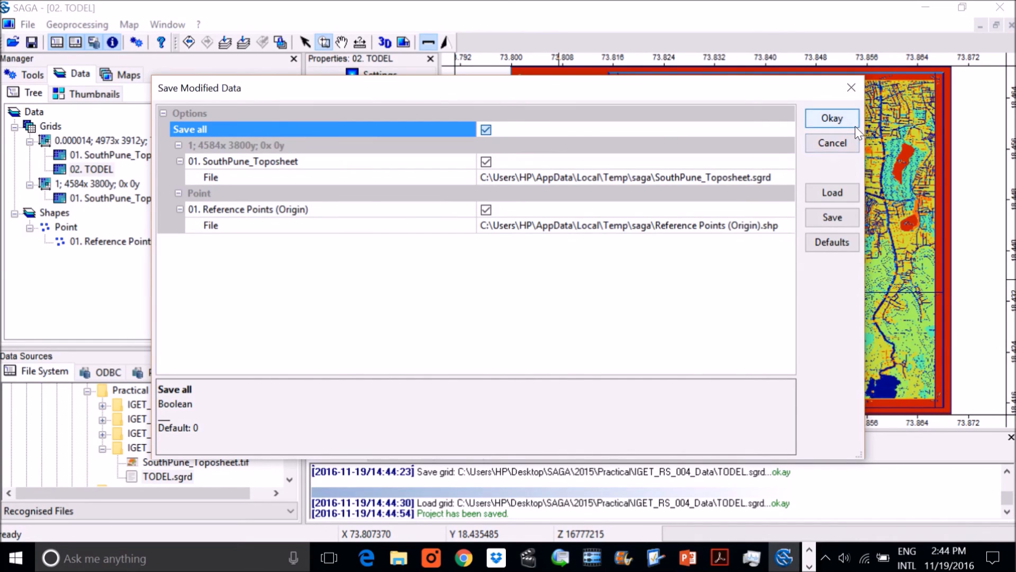